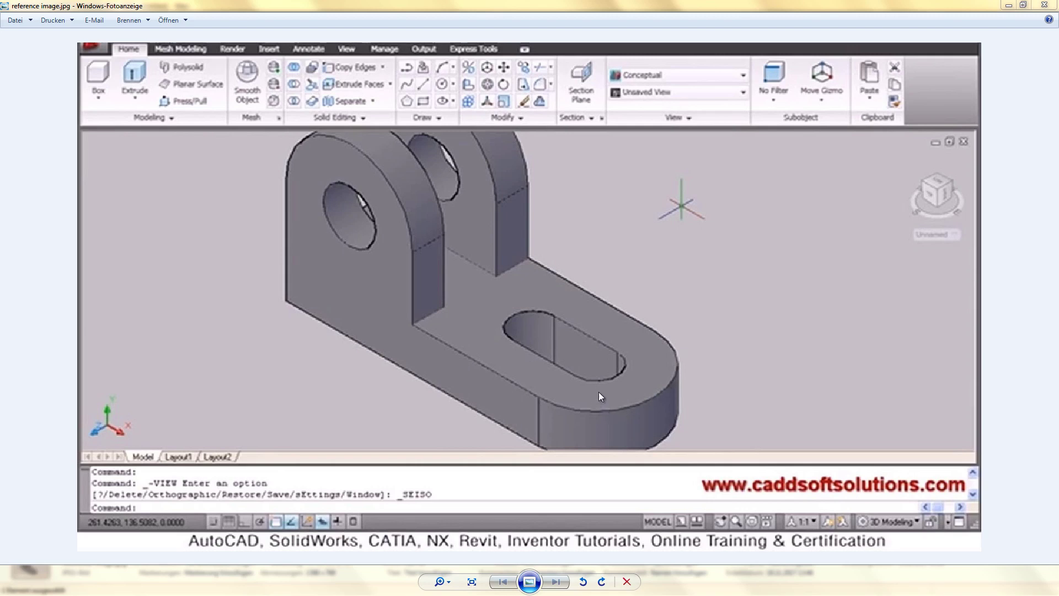
Switch to Cinema 4D and add a Disc primitive to the empty scene.
{"action": "key", "text": "alt+Tab"}
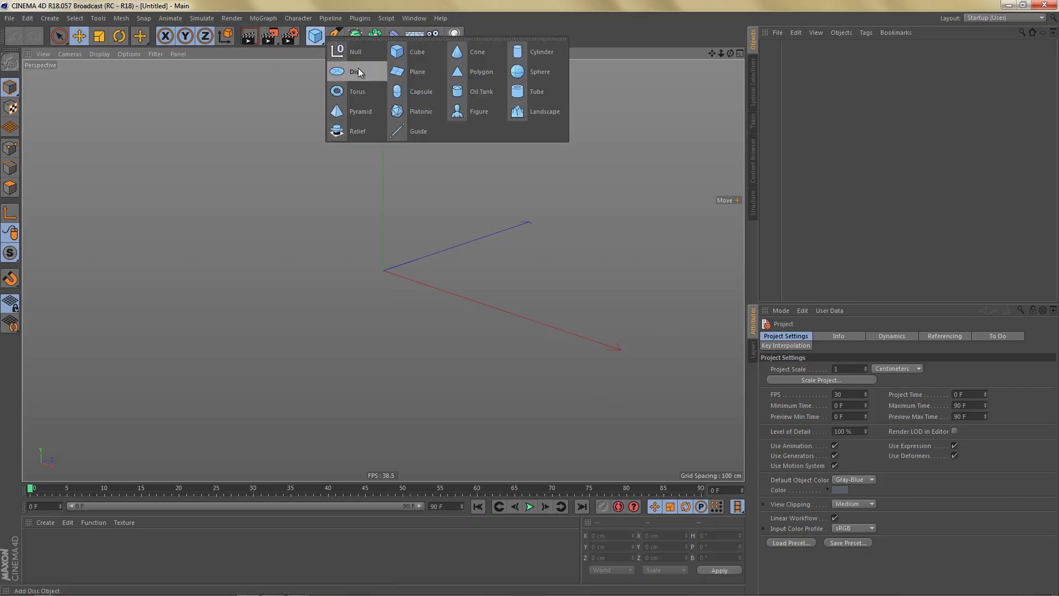
{"action": "right_click_drag", "start_coordinate": [411, 280], "coordinate": [480, 270], "text": "alt"}
{"action": "left_click_drag", "start_coordinate": [423, 268], "coordinate": [439, 309], "text": "alt"}
{"action": "left_click_drag", "start_coordinate": [383, 271], "coordinate": [468, 303], "text": "alt"}
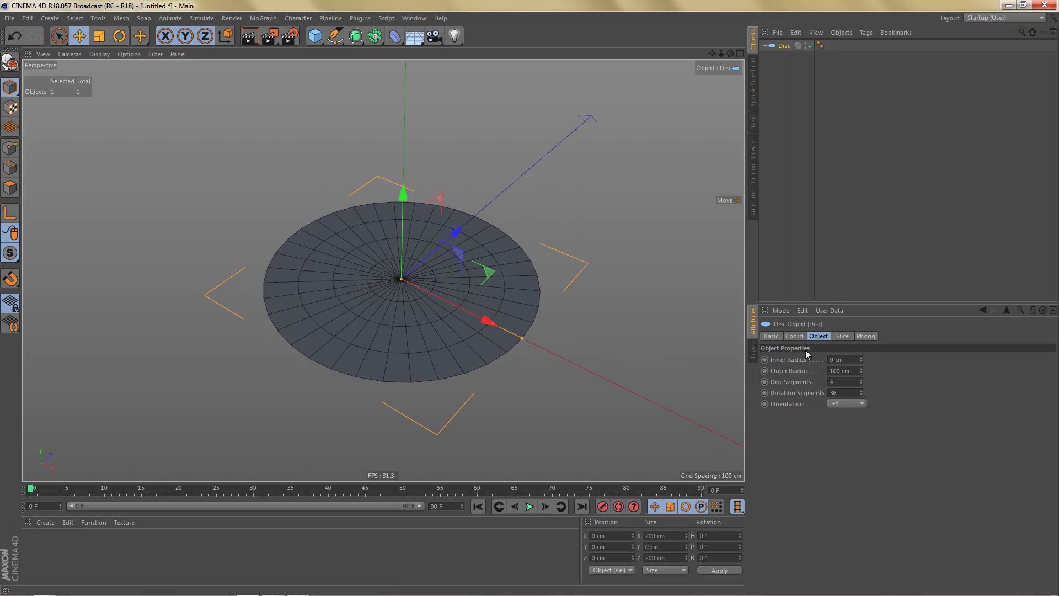
Set the disc to 1 disc segment and 16 rotation segments.
{"action": "left_click_drag", "start_coordinate": [862, 381], "coordinate": [862, 383]}
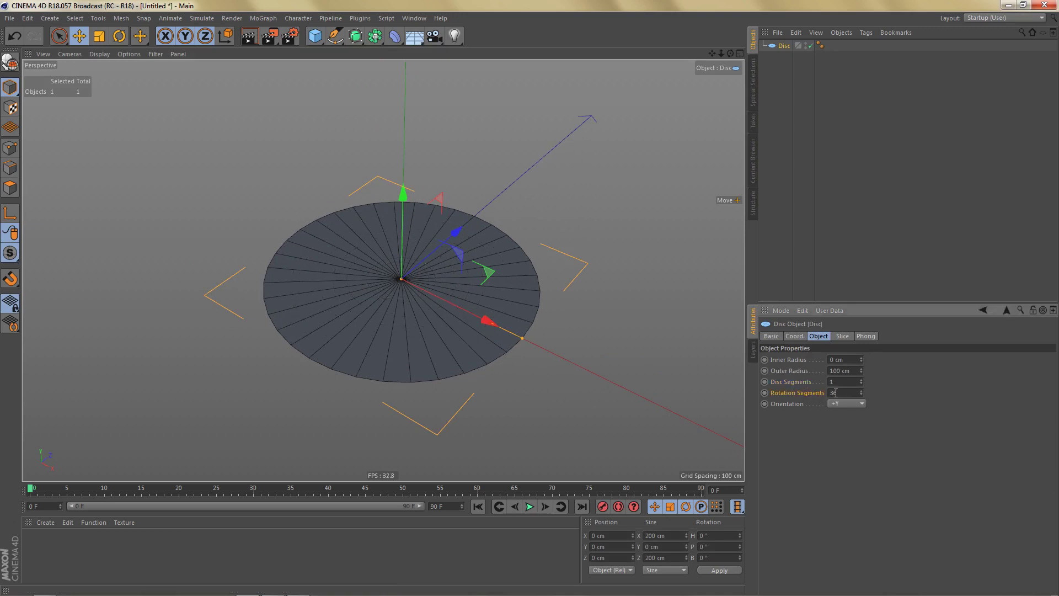
{"action": "key", "text": "Return"}
{"action": "middle_click_drag", "start_coordinate": [570, 267], "coordinate": [579, 290]}
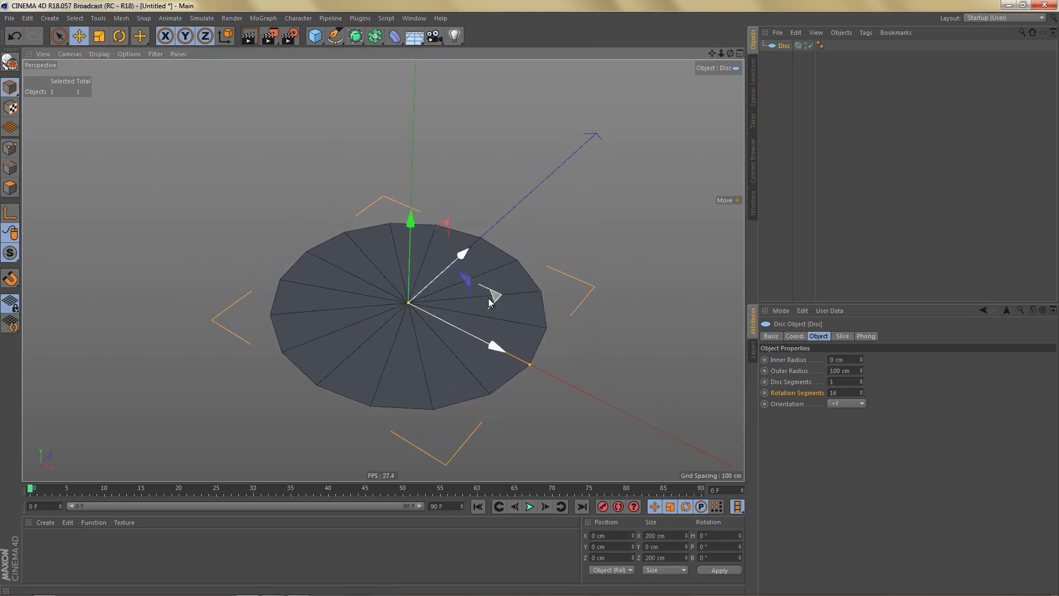
Put the disc under a Subdivision Surface and place a copy of it outside the generator for comparison in the top view.
{"action": "left_click", "coordinate": [356, 36], "text": "alt"}
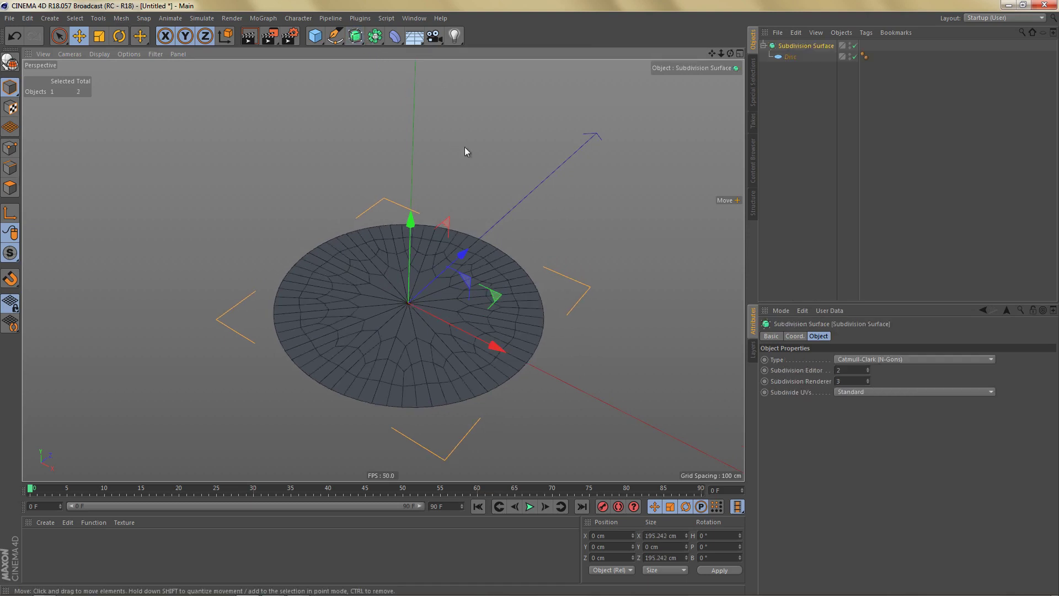
{"action": "left_click", "coordinate": [792, 58]}
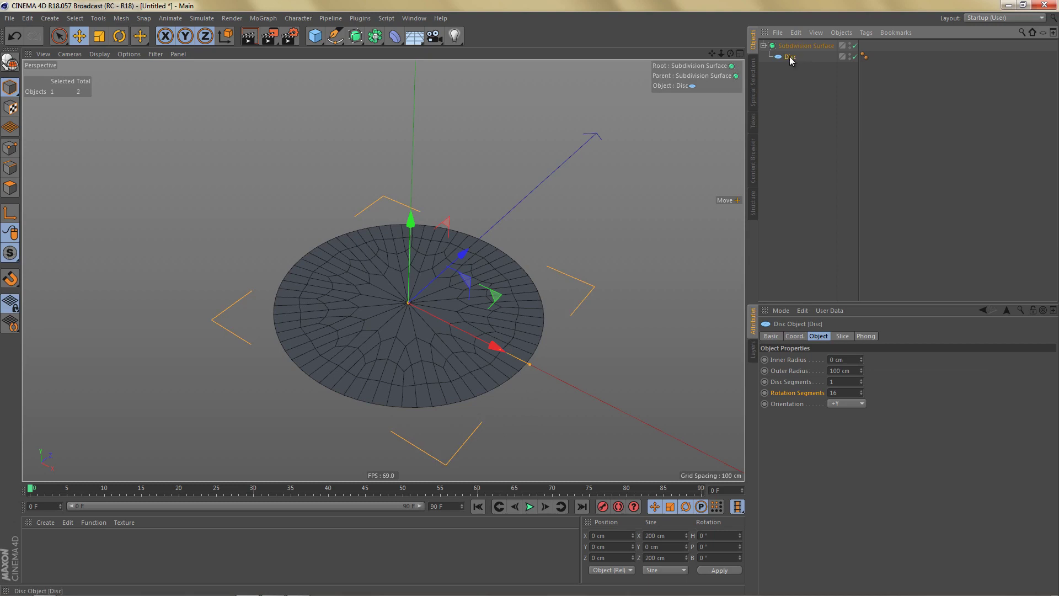
{"action": "left_click_drag", "start_coordinate": [790, 57], "coordinate": [794, 76], "text": "ctrl"}
{"action": "middle_click", "coordinate": [540, 261]}
{"action": "middle_click", "coordinate": [583, 220]}
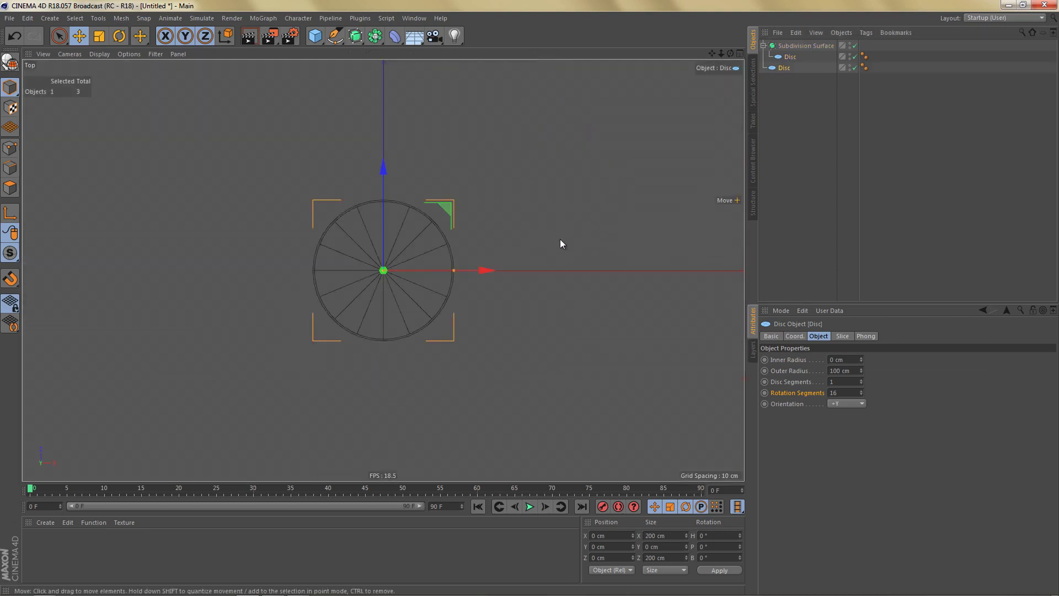
{"action": "scroll", "coordinate": [384, 248], "scroll_direction": "up", "scroll_amount": 10}
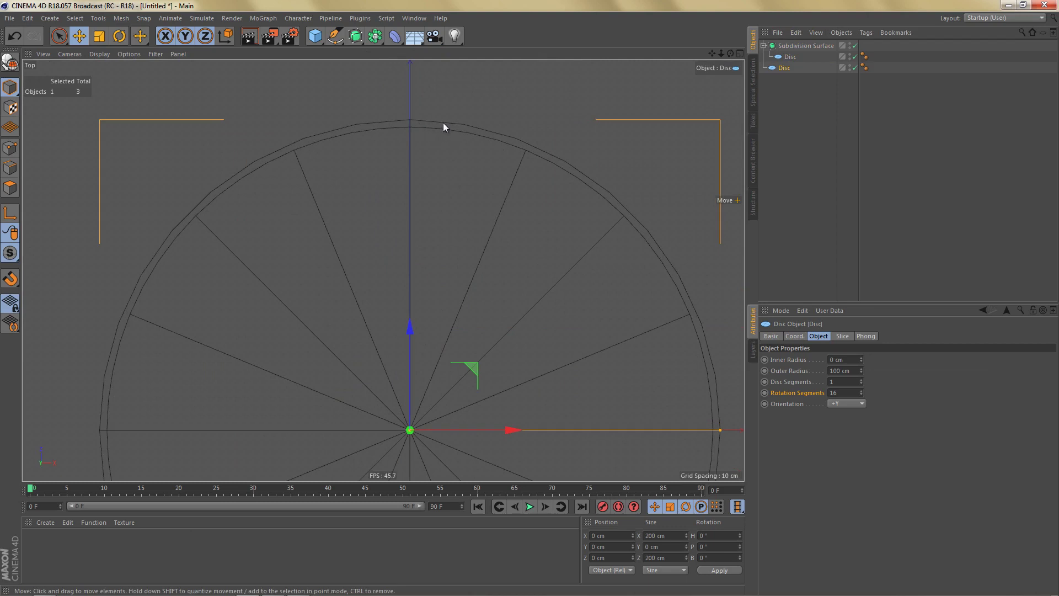
Try 13, 8 and 28 rotation segments on the subdivided disc and restore the value to 16.
{"action": "left_click", "coordinate": [788, 57]}
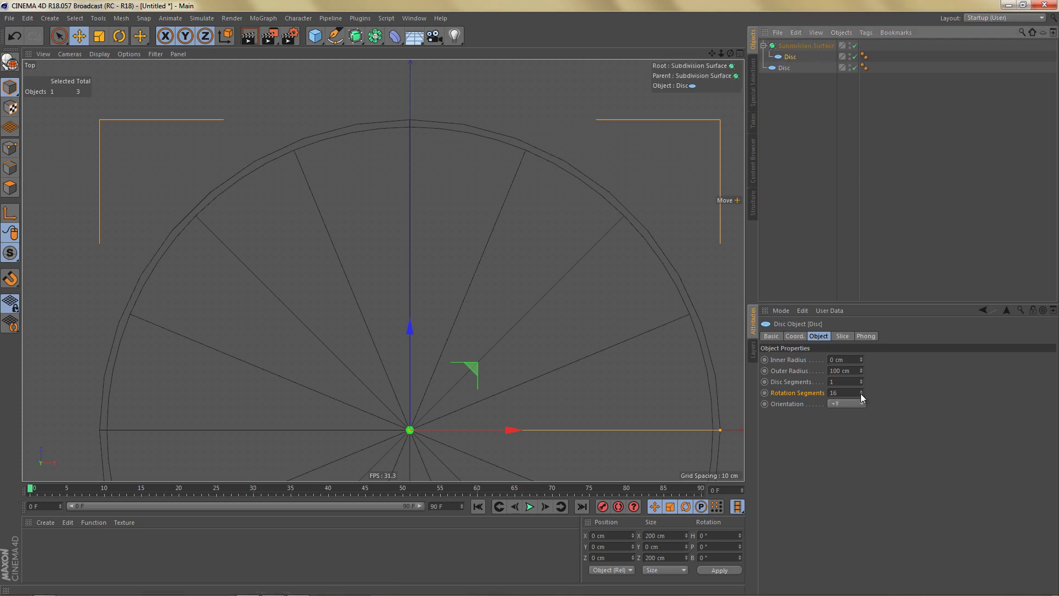
{"action": "left_click", "coordinate": [861, 395]}
{"action": "left_click", "coordinate": [861, 395]}
{"action": "left_click", "coordinate": [860, 395]}
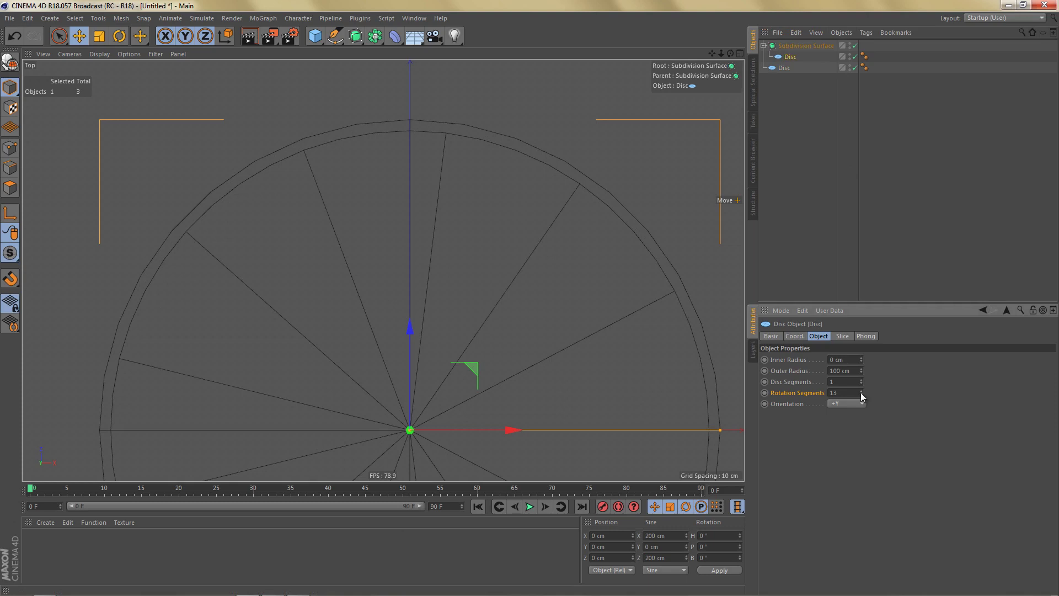
{"action": "left_click", "coordinate": [860, 391]}
{"action": "left_click_drag", "start_coordinate": [860, 391], "coordinate": [863, 396]}
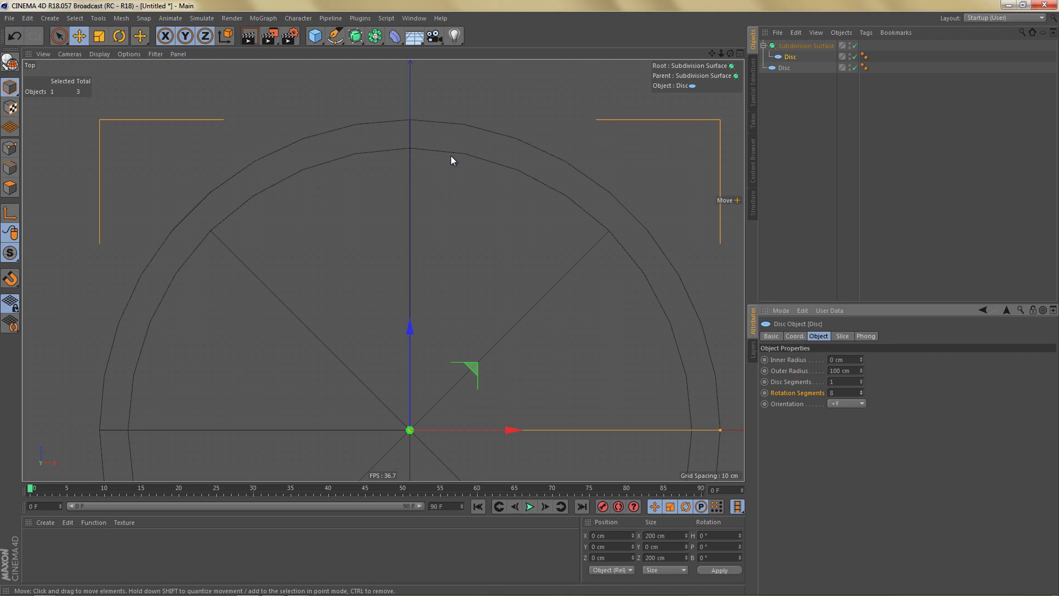
{"action": "left_click_drag", "start_coordinate": [862, 390], "coordinate": [863, 390]}
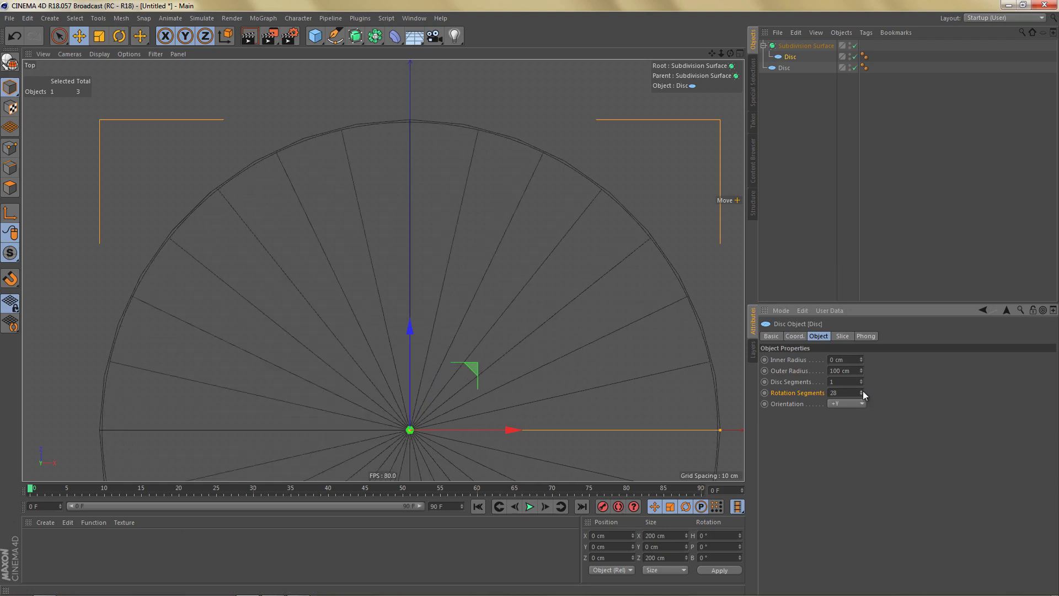
{"action": "left_click", "coordinate": [831, 392]}
{"action": "type", "text": "16"}
{"action": "left_click", "coordinate": [866, 435]}
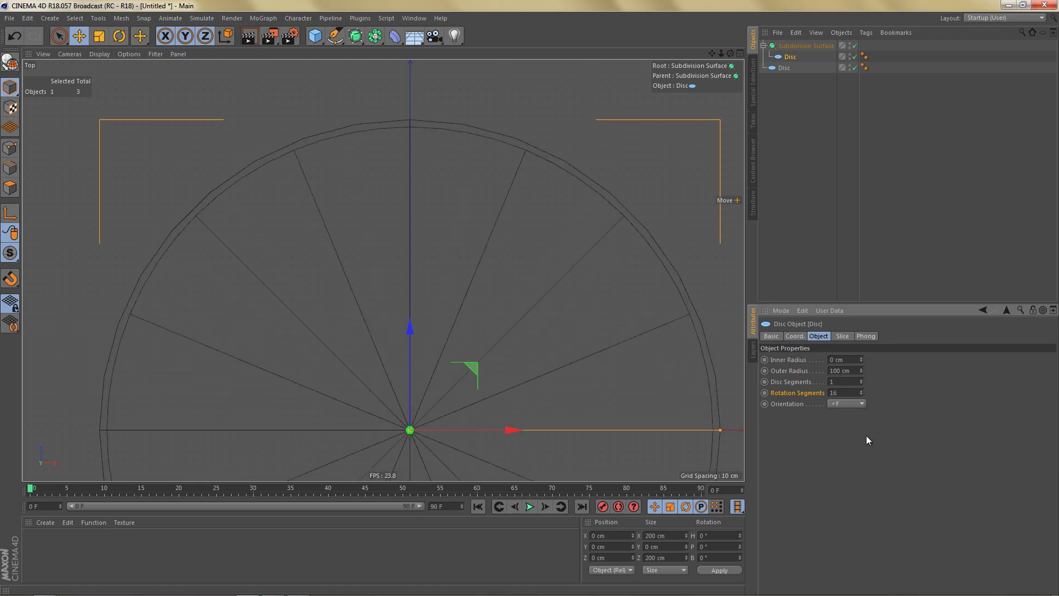
Delete the loose comparison disc, turn off the Subdivision Surface and select the remaining disc in the perspective view.
{"action": "left_click", "coordinate": [778, 69]}
{"action": "key", "text": "Delete"}
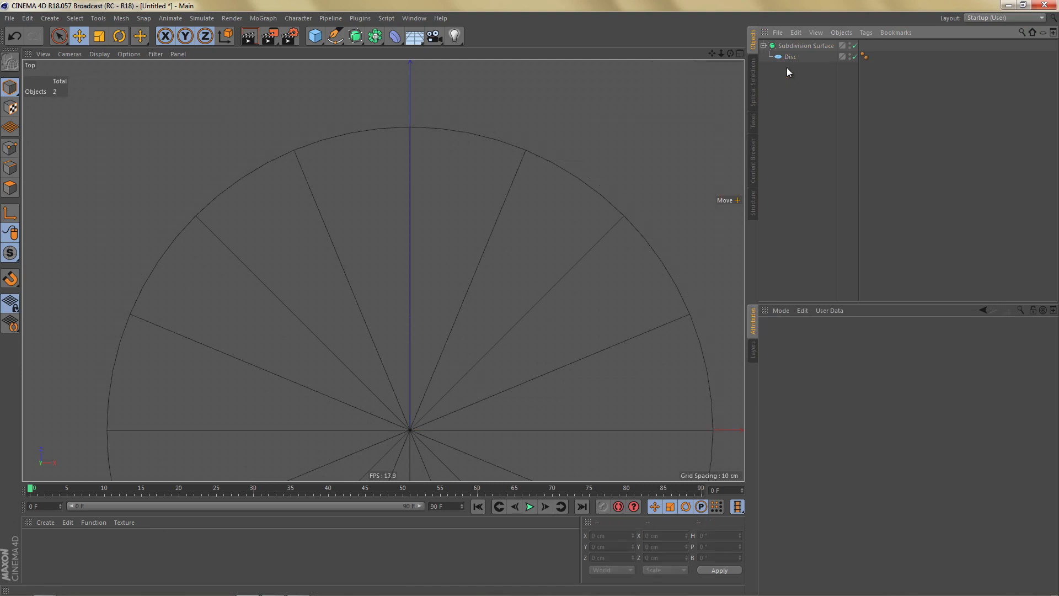
{"action": "left_click", "coordinate": [782, 47]}
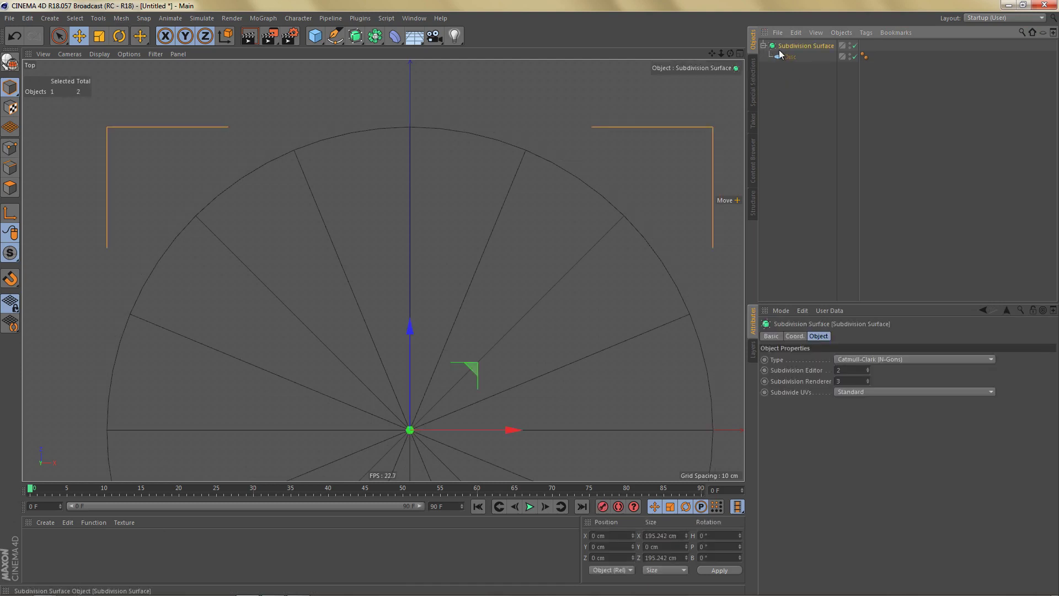
{"action": "middle_click", "coordinate": [460, 216]}
{"action": "middle_click", "coordinate": [354, 171]}
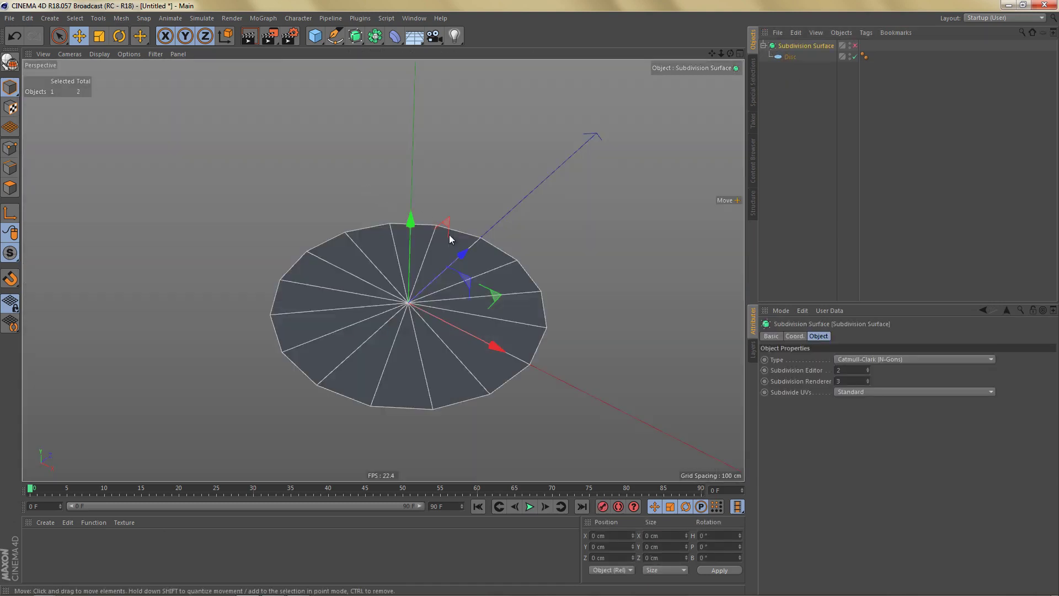
{"action": "left_click", "coordinate": [790, 57]}
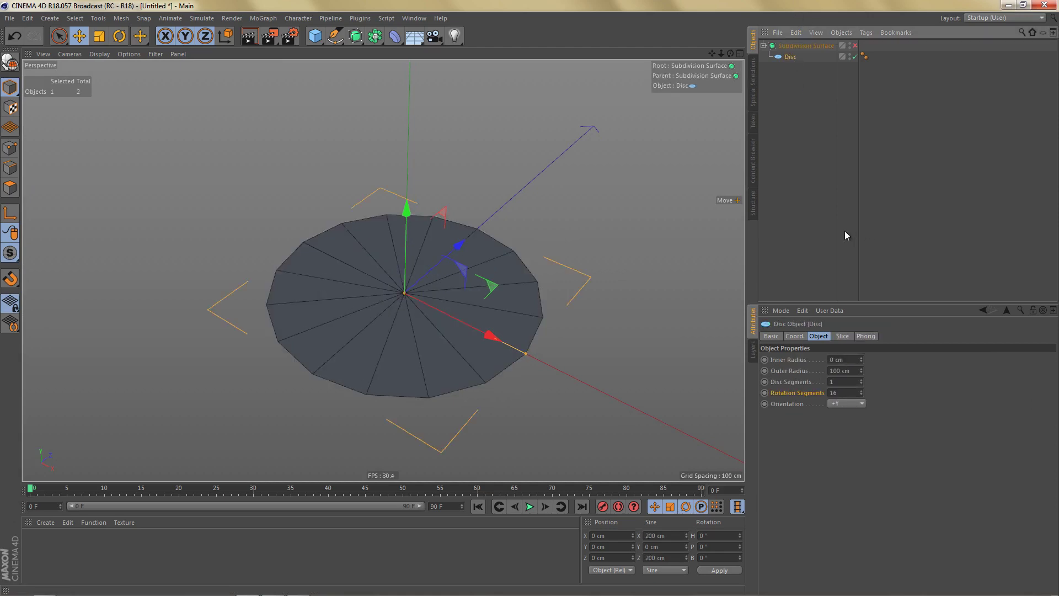
Check the slot in the reference image and set the disc's inner radius to 45 cm.
{"action": "key", "text": "alt+Tab"}
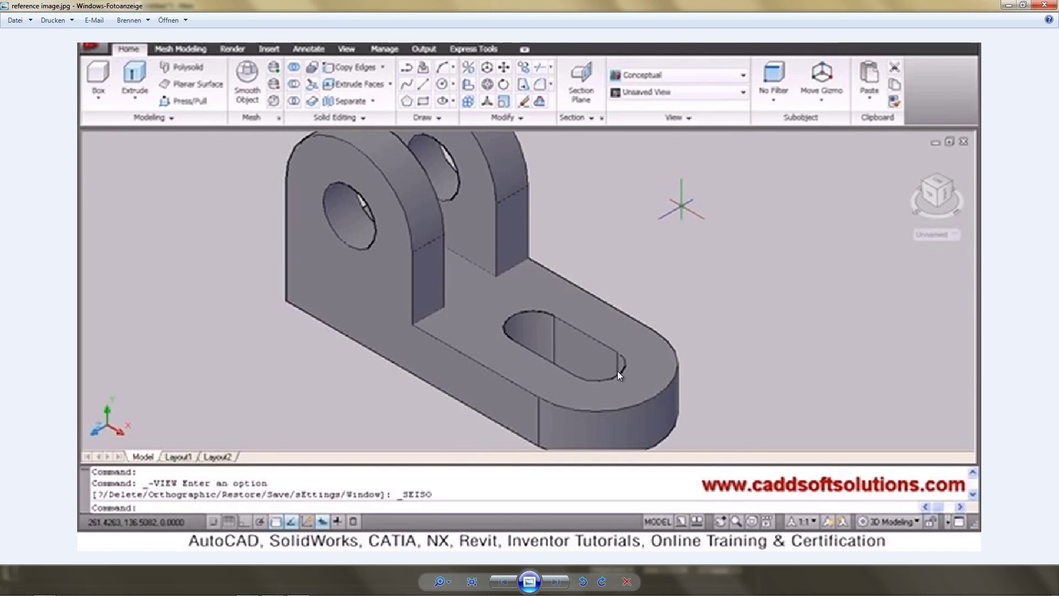
{"action": "key", "text": "alt+Tab"}
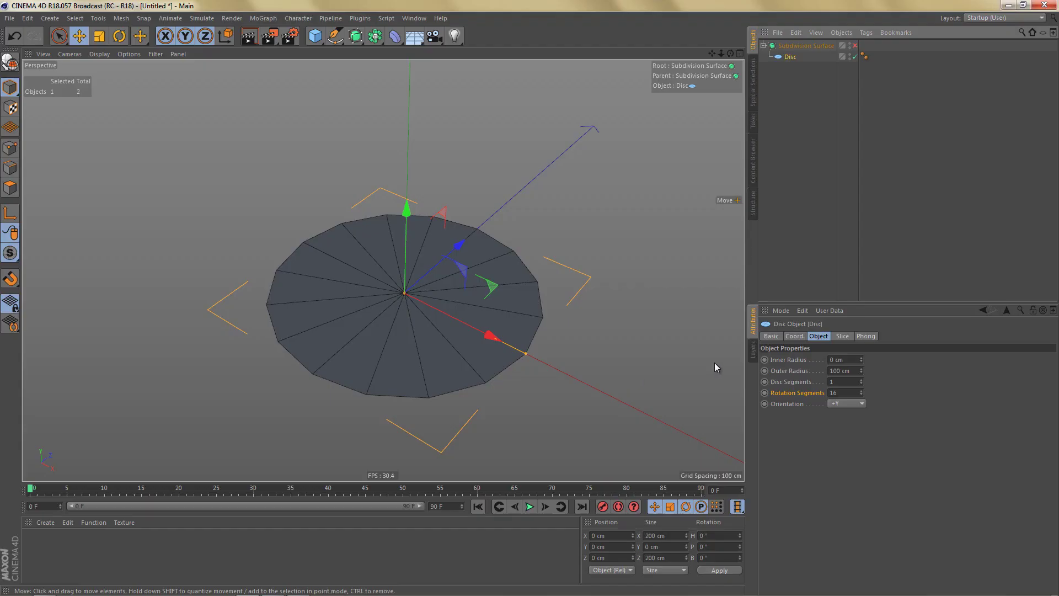
{"action": "left_click", "coordinate": [794, 360]}
{"action": "left_click_drag", "start_coordinate": [862, 360], "coordinate": [862, 362]}
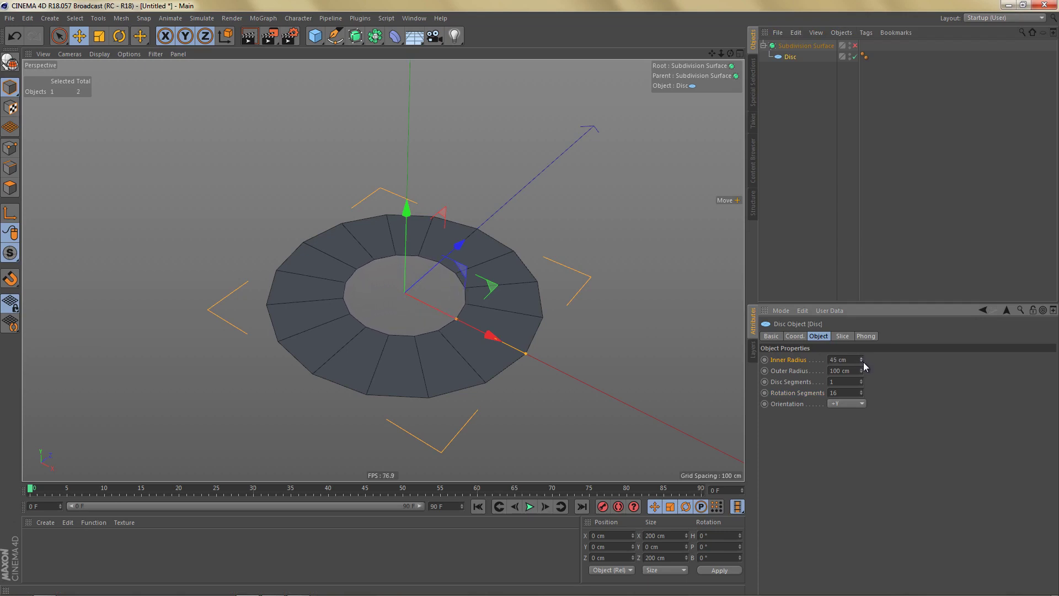
{"action": "left_click_drag", "start_coordinate": [580, 330], "coordinate": [558, 335], "text": "alt"}
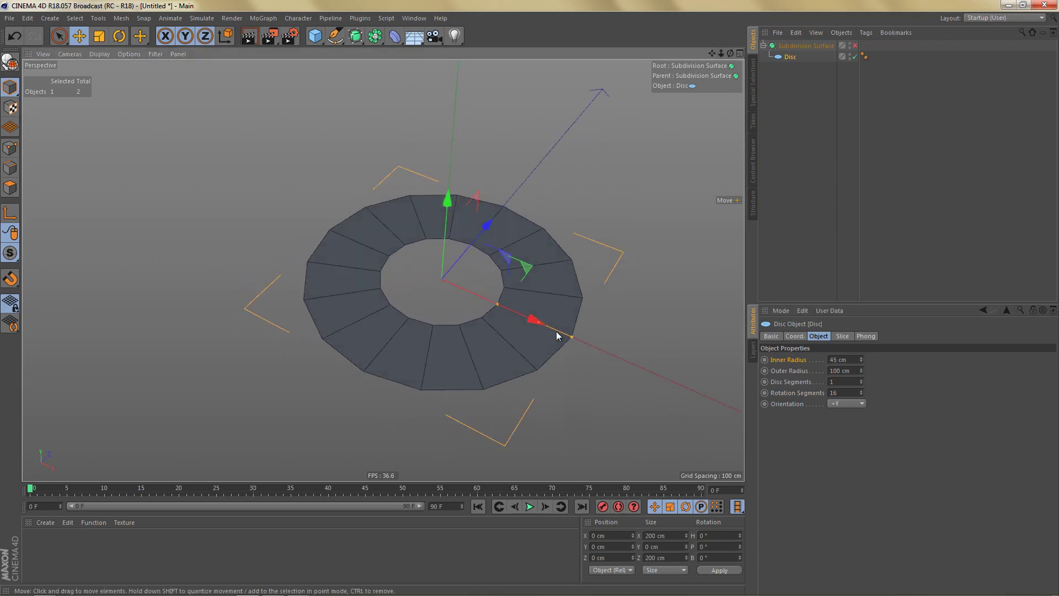
Convert the disc ring to an editable polygon object and show it in the top view.
{"action": "left_click", "coordinate": [10, 61]}
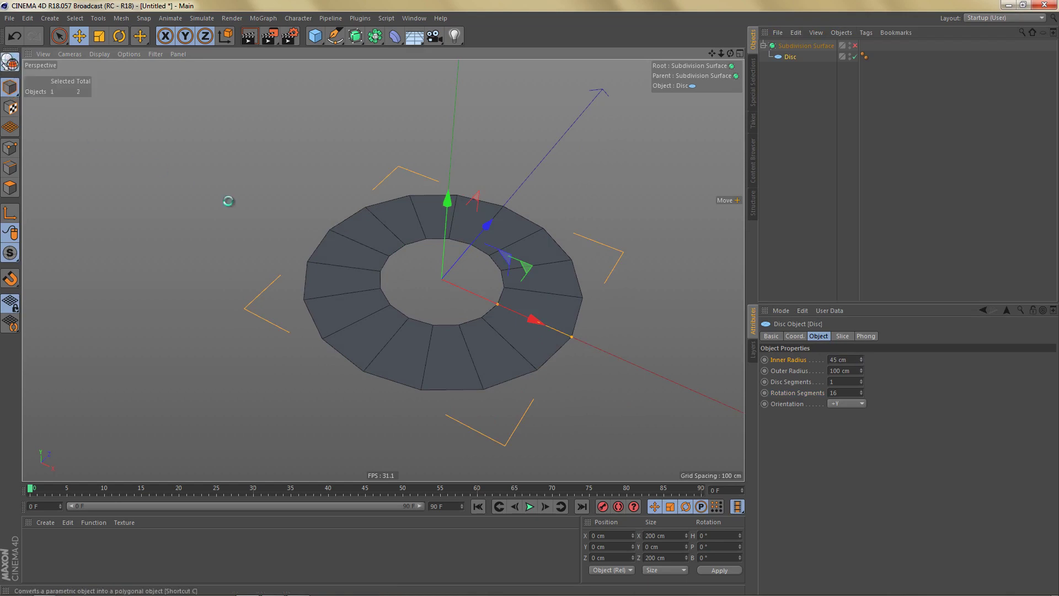
{"action": "key", "text": "Return"}
{"action": "middle_click", "coordinate": [458, 276]}
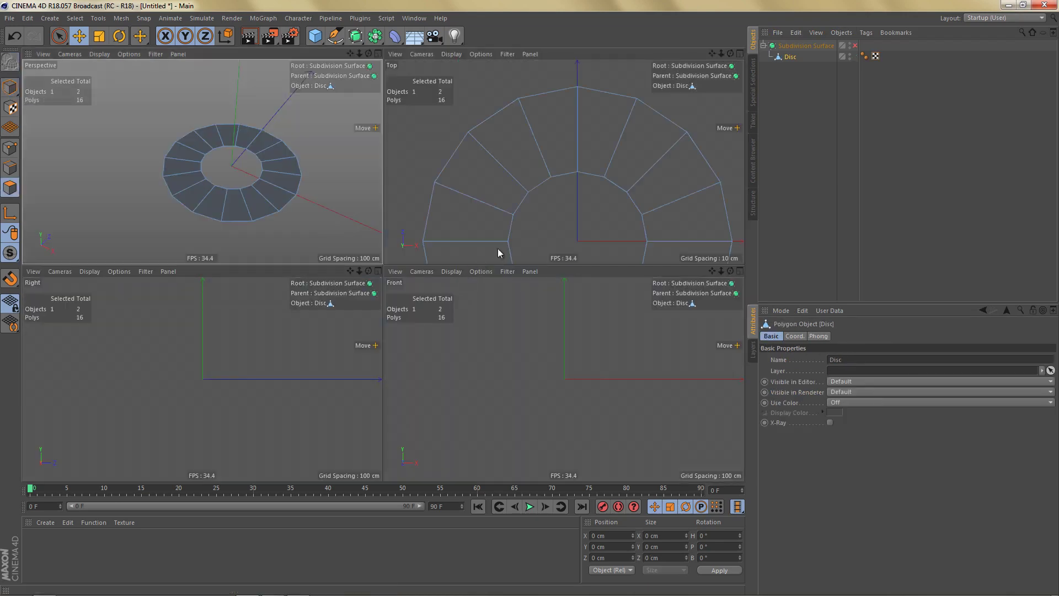
{"action": "middle_click", "coordinate": [485, 257]}
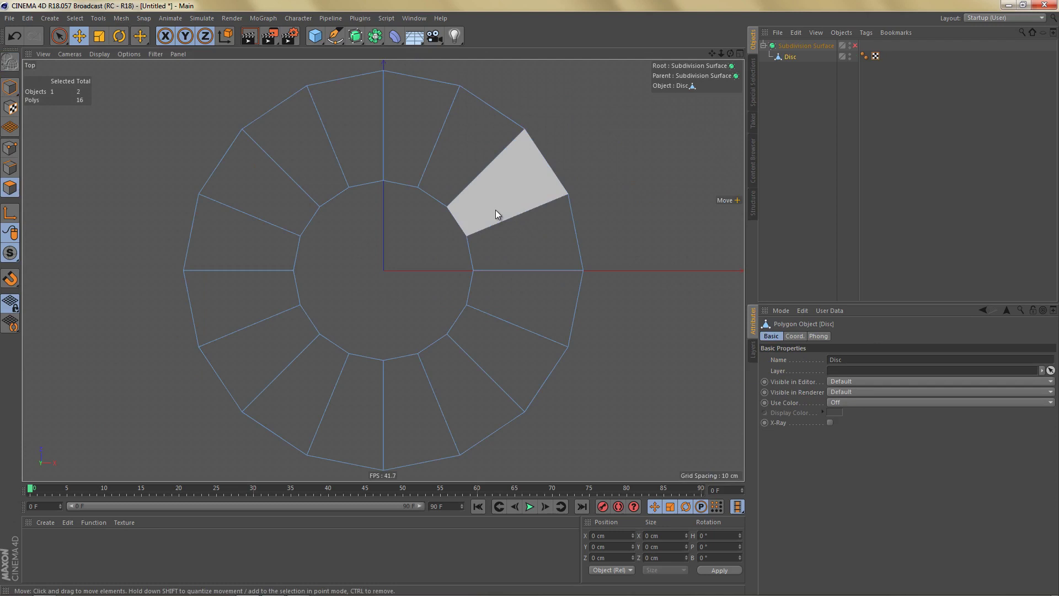
Move the eight polygons of the ring's lower half away from the upper half along Z, to a Z position of -150 cm.
{"action": "key", "text": "0"}
{"action": "left_click_drag", "start_coordinate": [168, 256], "coordinate": [632, 482]}
{"action": "right_click", "coordinate": [620, 256]}
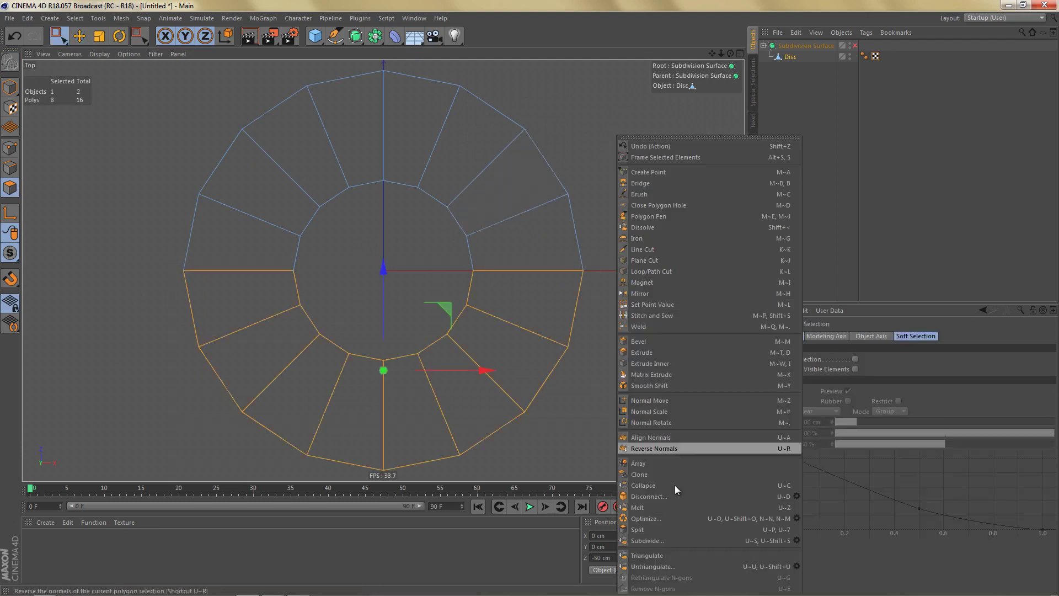
{"action": "scroll", "coordinate": [512, 340], "scroll_direction": "down", "scroll_amount": 6}
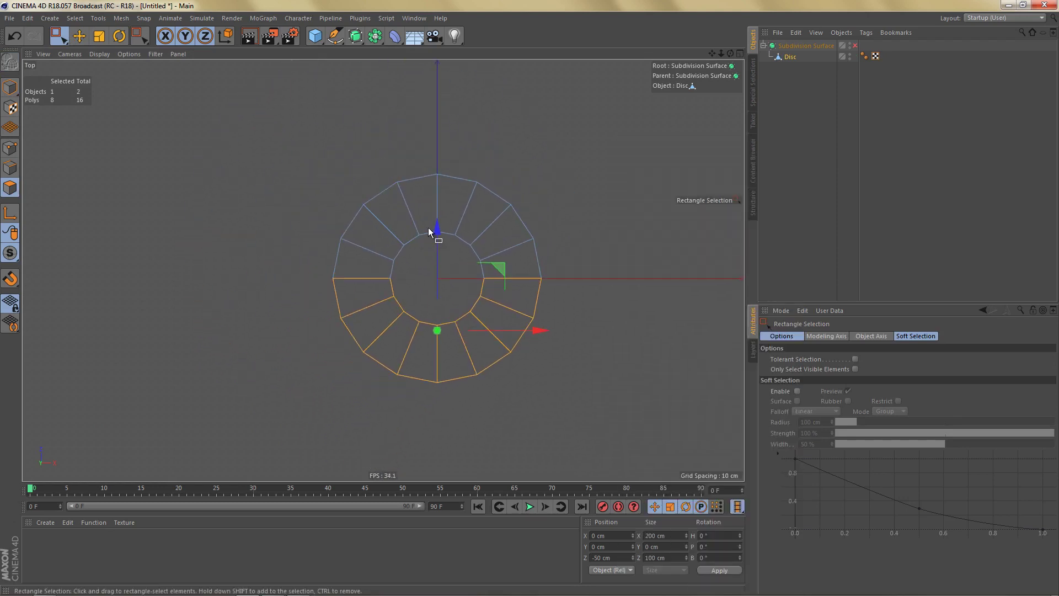
{"action": "left_click_drag", "start_coordinate": [436, 228], "coordinate": [446, 330]}
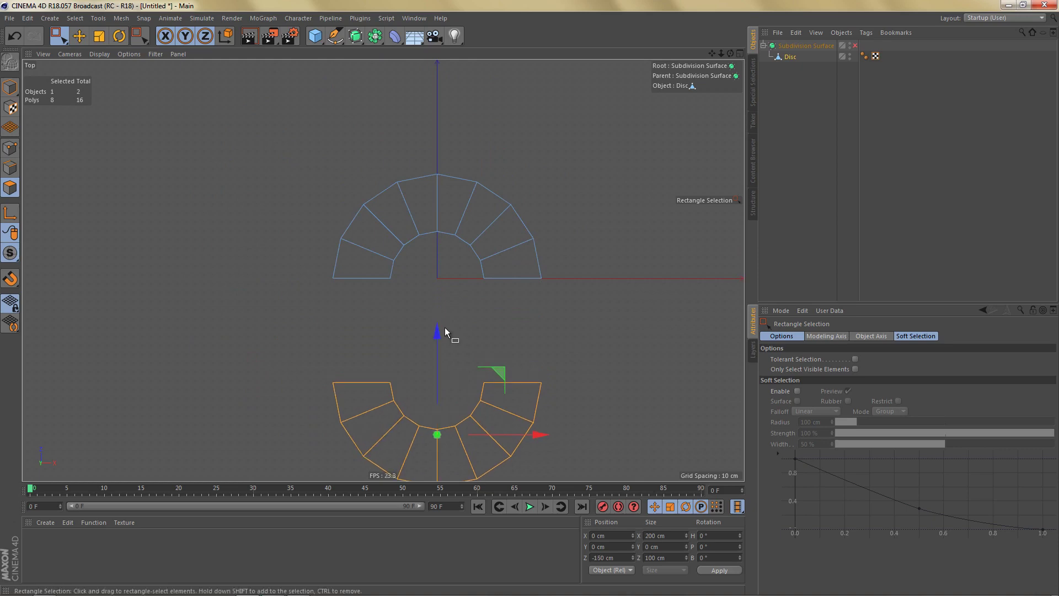
Close both gaps between the two half rings with a single polygon on each side using the Polygon Pen.
{"action": "middle_click_drag", "start_coordinate": [462, 329], "coordinate": [396, 224], "text": "alt"}
{"action": "right_click", "coordinate": [598, 141]}
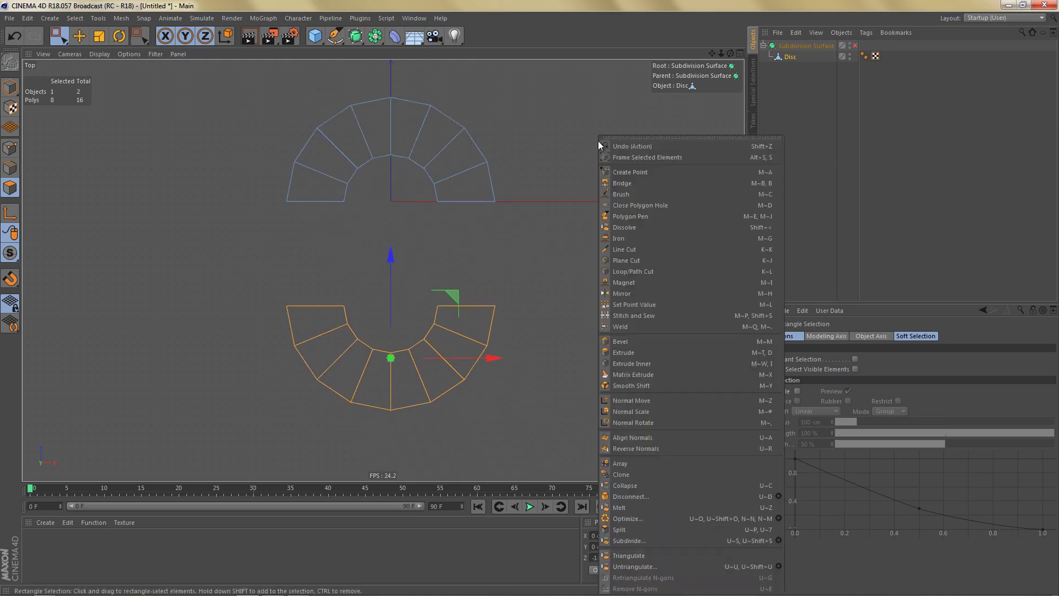
{"action": "left_click", "coordinate": [669, 216]}
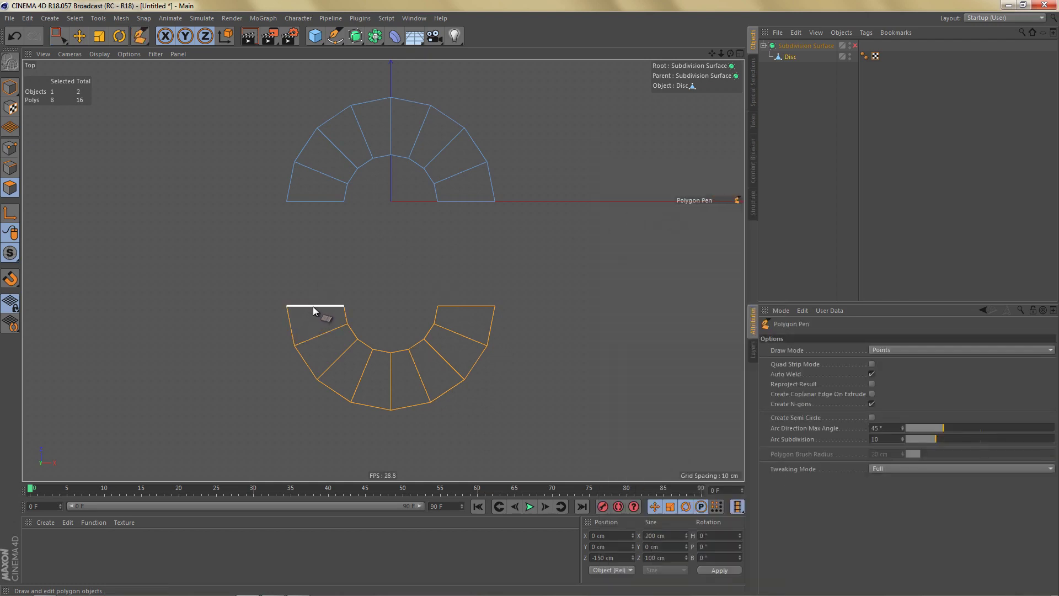
{"action": "left_click_drag", "start_coordinate": [313, 245], "coordinate": [313, 199]}
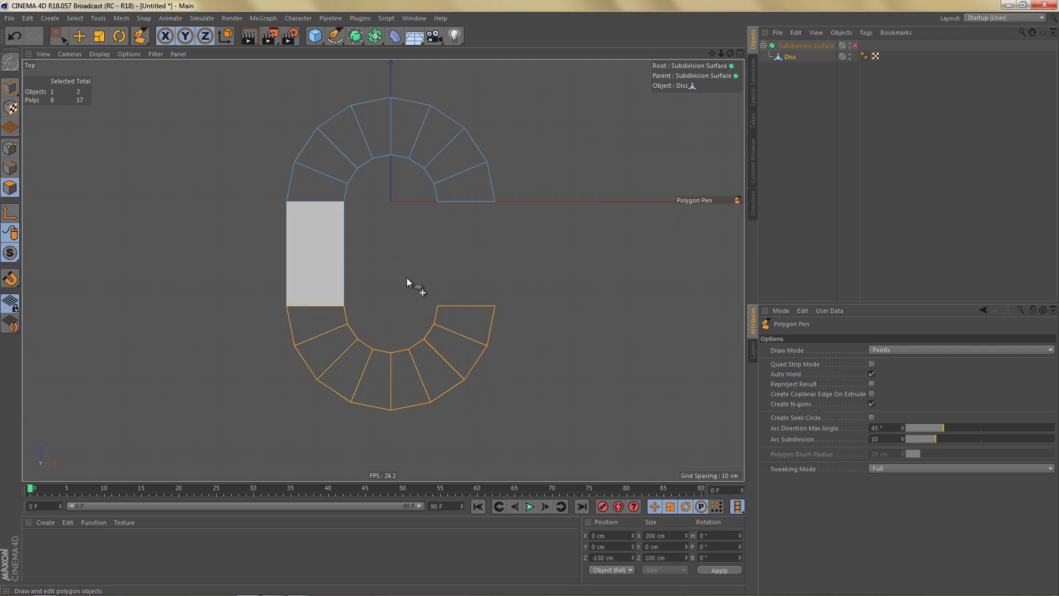
{"action": "left_click_drag", "start_coordinate": [468, 306], "coordinate": [468, 199], "text": "ctrl"}
{"action": "middle_click_drag", "start_coordinate": [463, 280], "coordinate": [490, 268]}
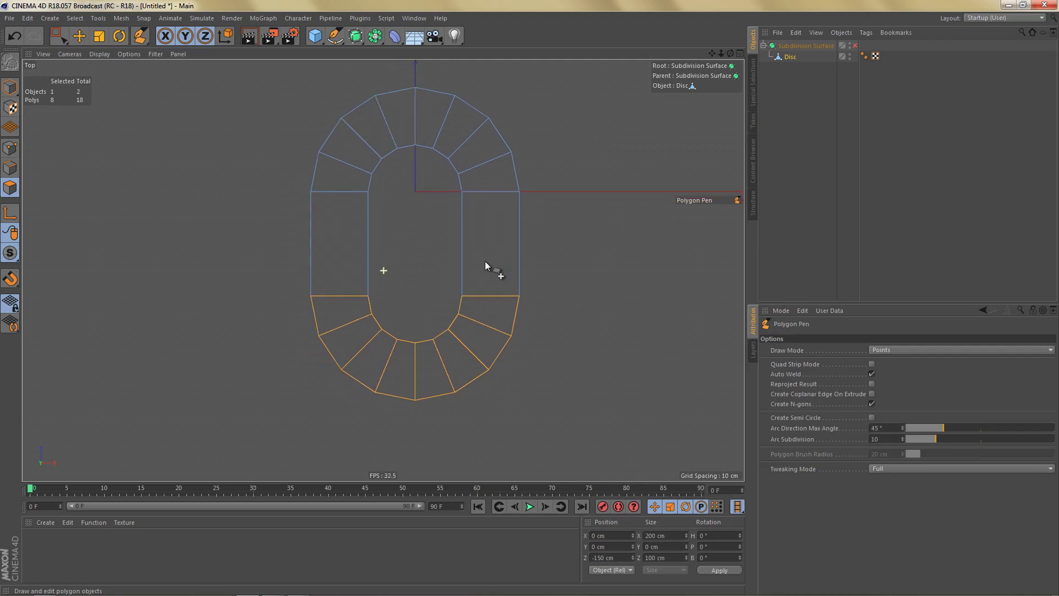
Check the reference image and flatten the seven outer points of the lower arc into a straight line by scaling along Z.
{"action": "key", "text": "alt+Tab"}
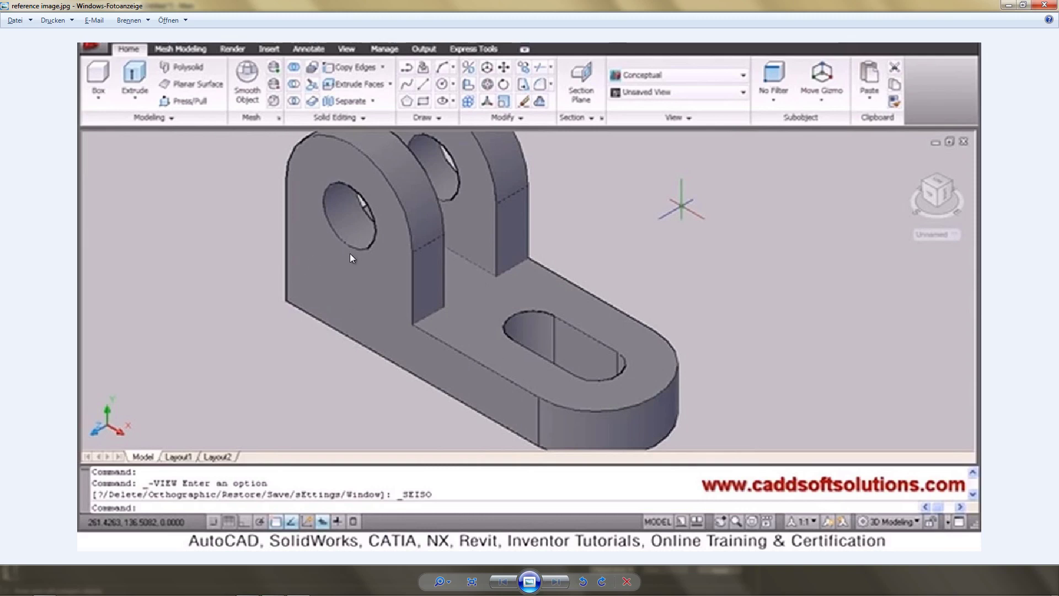
{"action": "key", "text": "alt+Tab"}
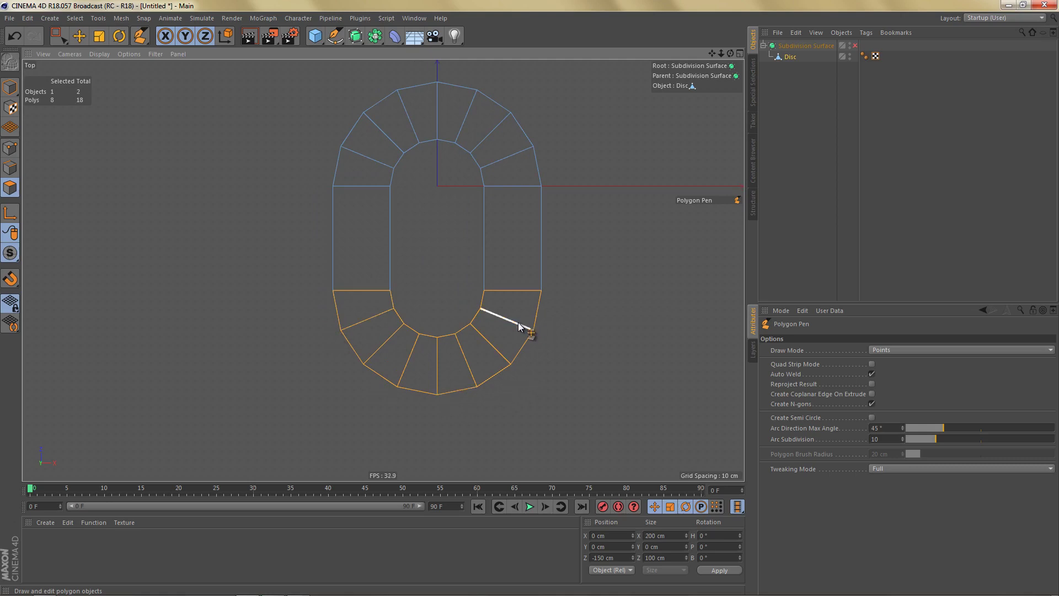
{"action": "key", "text": "Return"}
{"action": "key", "text": "s"}
{"action": "key", "text": "r"}
{"action": "left_click_drag", "start_coordinate": [331, 320], "coordinate": [530, 414]}
{"action": "left_click_drag", "start_coordinate": [499, 322], "coordinate": [550, 412], "text": "shift"}
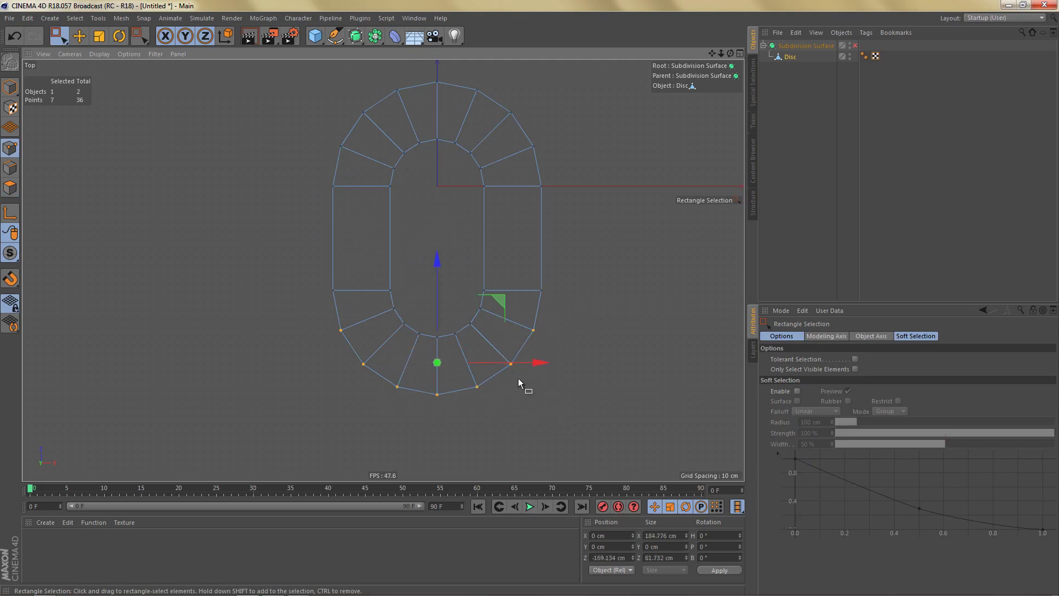
{"action": "key", "text": "t"}
{"action": "left_click_drag", "start_coordinate": [436, 261], "coordinate": [436, 367]}
{"action": "scroll", "coordinate": [452, 359], "scroll_direction": "up", "scroll_amount": 2}
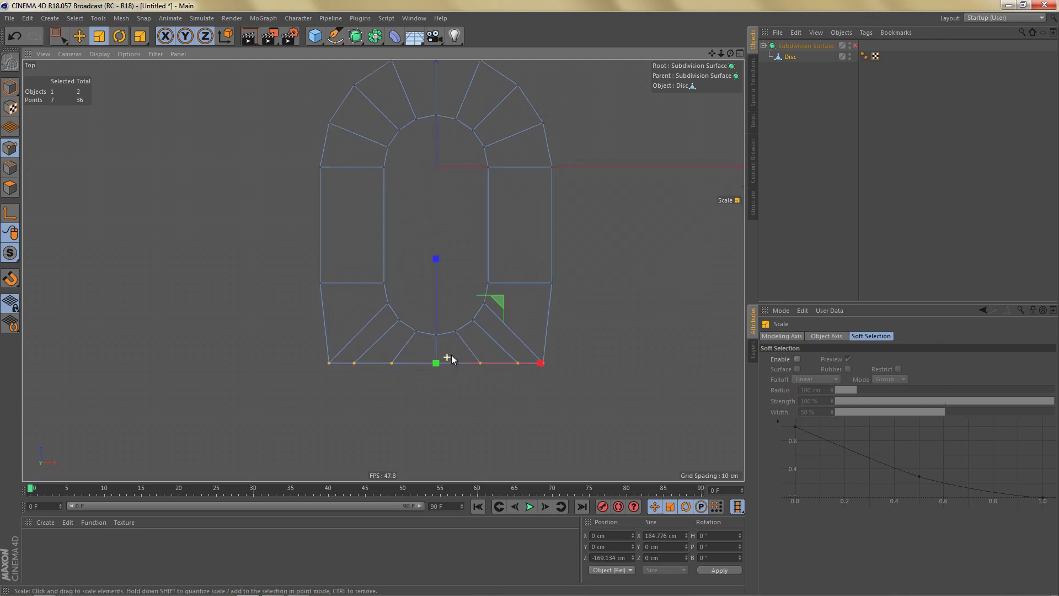
Set the X size of the seven flattened bottom points to 200 cm so they span the full base width.
{"action": "middle_click_drag", "start_coordinate": [444, 225], "coordinate": [451, 254], "text": "alt"}
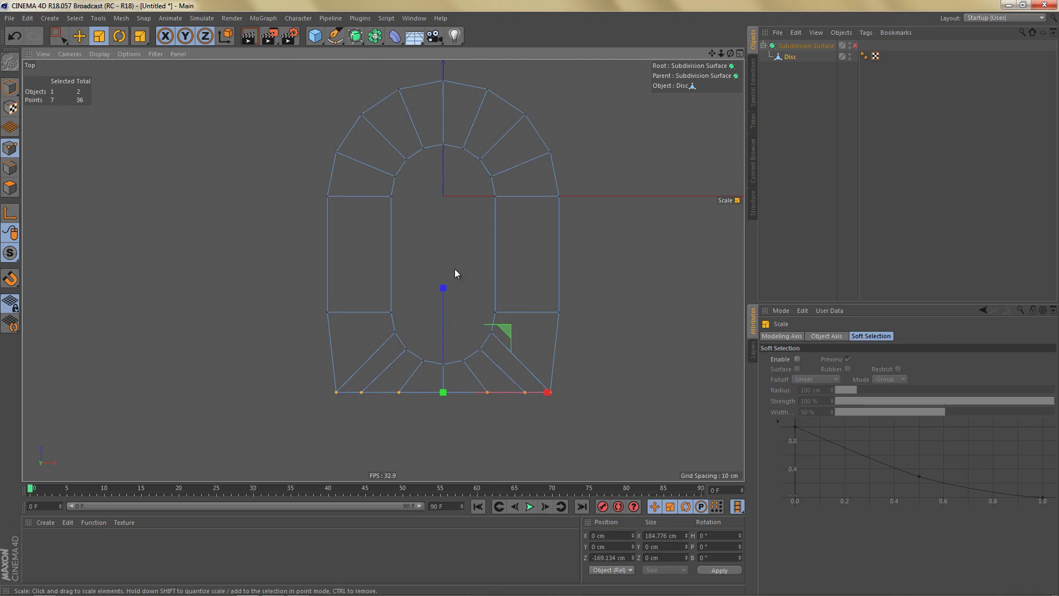
{"action": "double_click", "coordinate": [659, 534]}
{"action": "type", "text": "200"}
{"action": "key", "text": "Return"}
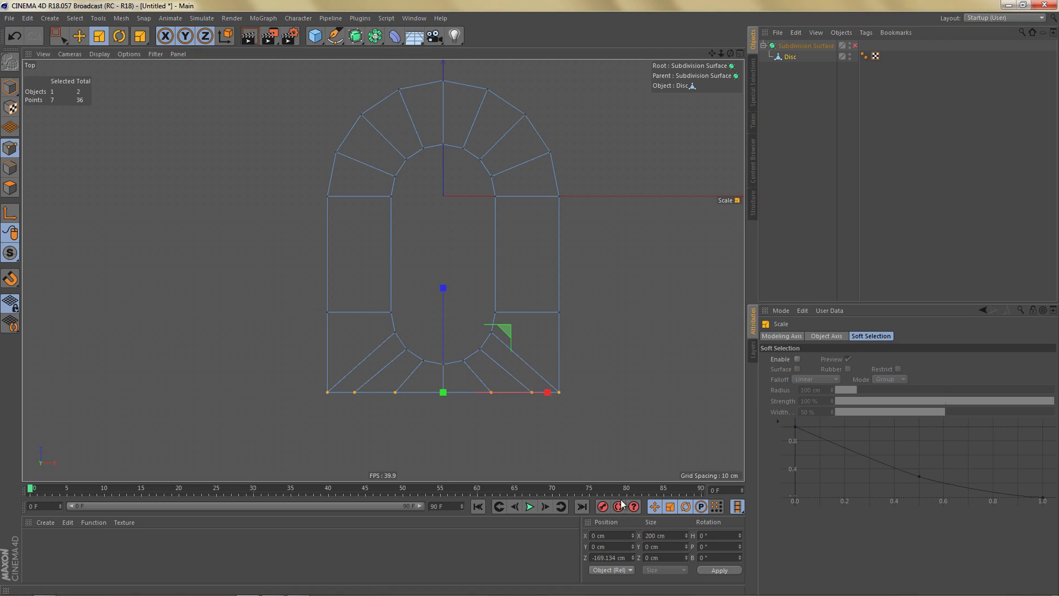
{"action": "middle_click_drag", "start_coordinate": [544, 383], "coordinate": [537, 358], "text": "alt"}
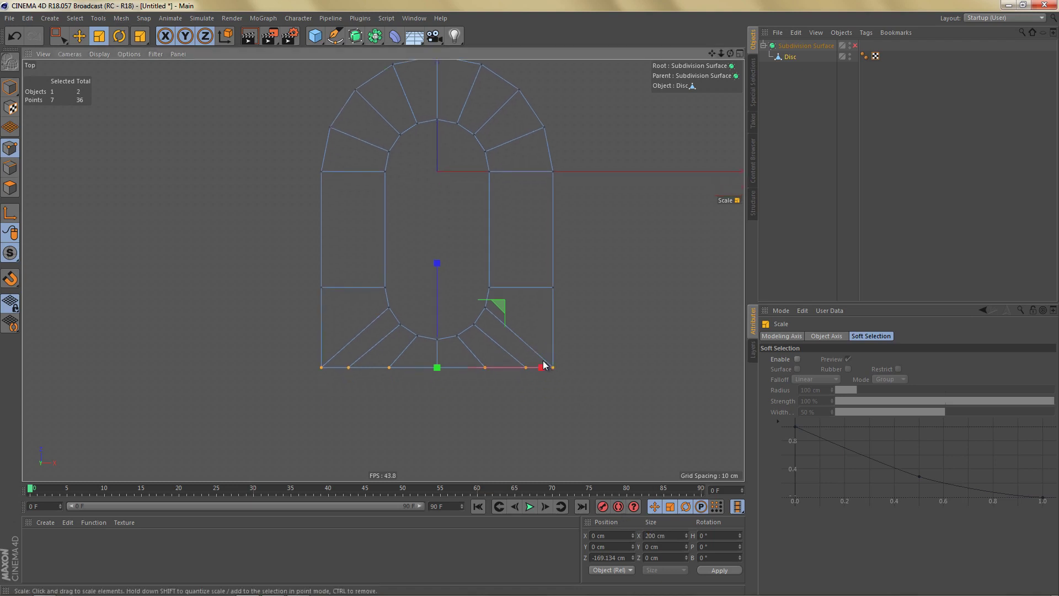
Enable snapping and move the flattened bottom points along Z, ending at a Z position of -195 cm.
{"action": "key", "text": "e"}
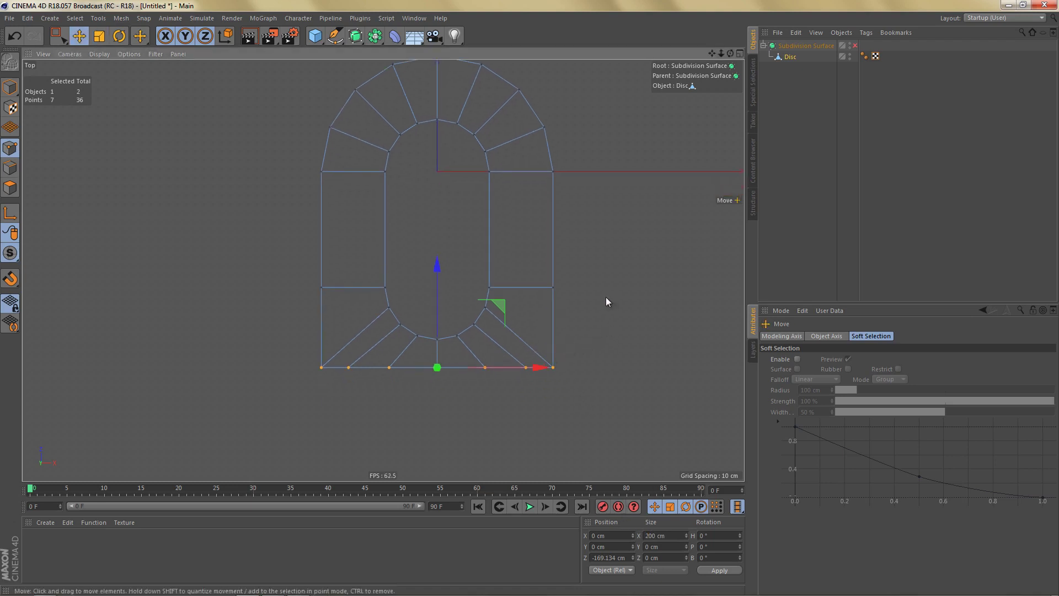
{"action": "key", "text": "p"}
{"action": "left_click", "coordinate": [626, 306]}
{"action": "scroll", "coordinate": [440, 366], "scroll_direction": "up", "scroll_amount": 5}
{"action": "left_click_drag", "start_coordinate": [442, 264], "coordinate": [442, 206]}
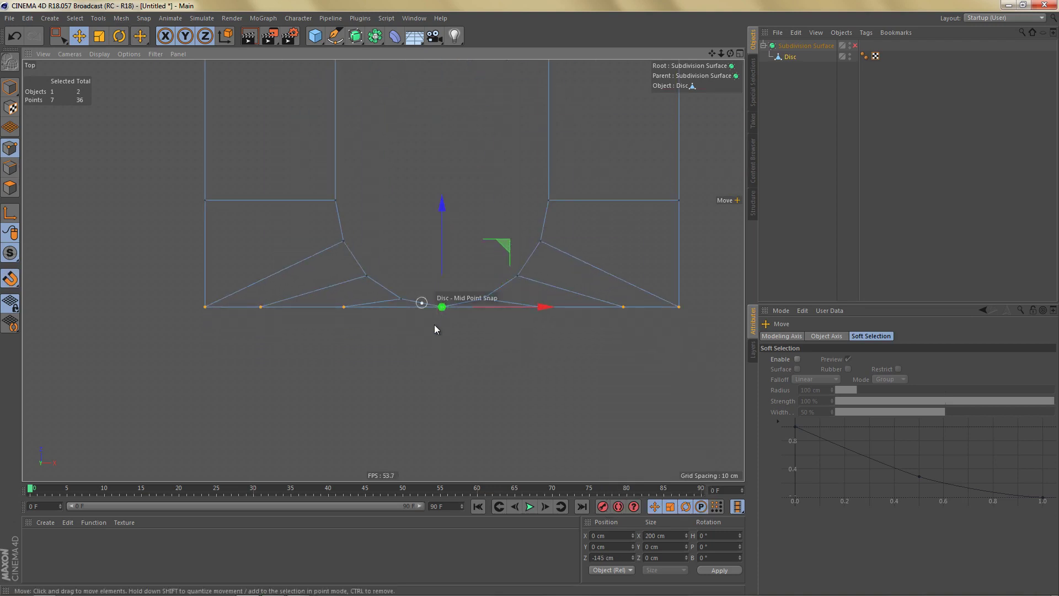
{"action": "scroll", "coordinate": [468, 312], "scroll_direction": "down", "scroll_amount": 2}
{"action": "left_click_drag", "start_coordinate": [450, 206], "coordinate": [465, 291]}
{"action": "scroll", "coordinate": [405, 352], "scroll_direction": "down", "scroll_amount": 4}
{"action": "scroll", "coordinate": [412, 332], "scroll_direction": "up", "scroll_amount": 1}
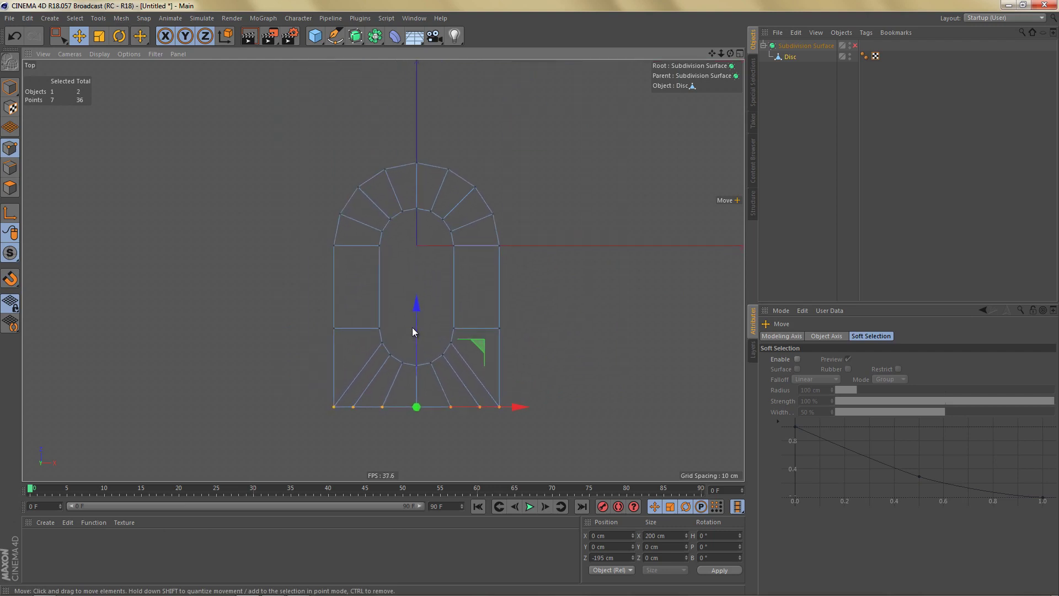
Check the ring's width at the crown of the upper arc, then set the seven bottom points' Z position to -200 cm.
{"action": "left_click_drag", "start_coordinate": [408, 154], "coordinate": [428, 217]}
{"action": "middle_click_drag", "start_coordinate": [506, 354], "coordinate": [512, 330], "text": "alt"}
{"action": "left_click", "coordinate": [651, 558]}
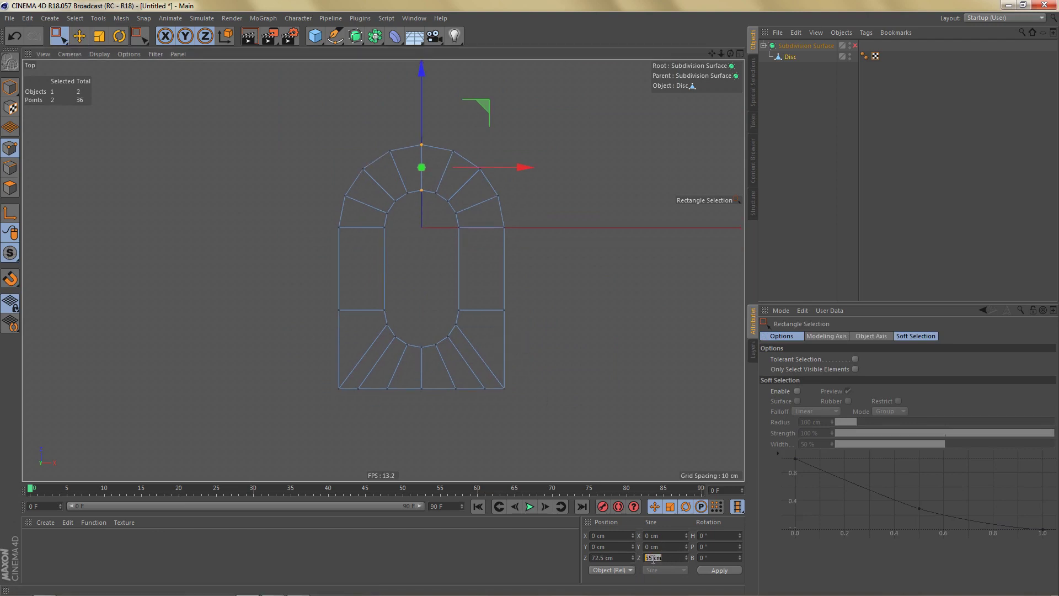
{"action": "left_click_drag", "start_coordinate": [324, 377], "coordinate": [529, 407]}
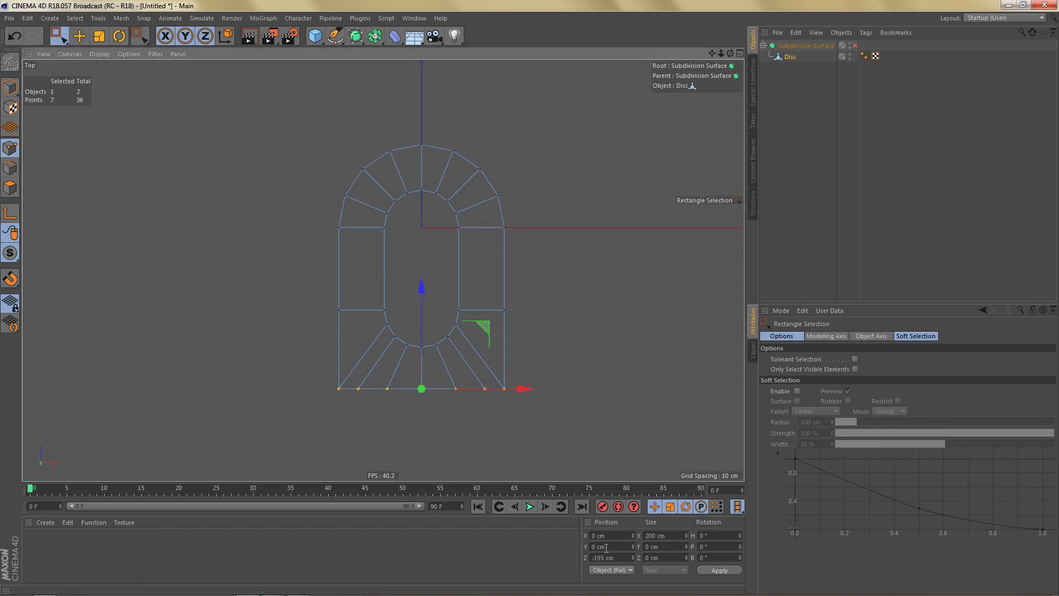
{"action": "left_click", "coordinate": [599, 559]}
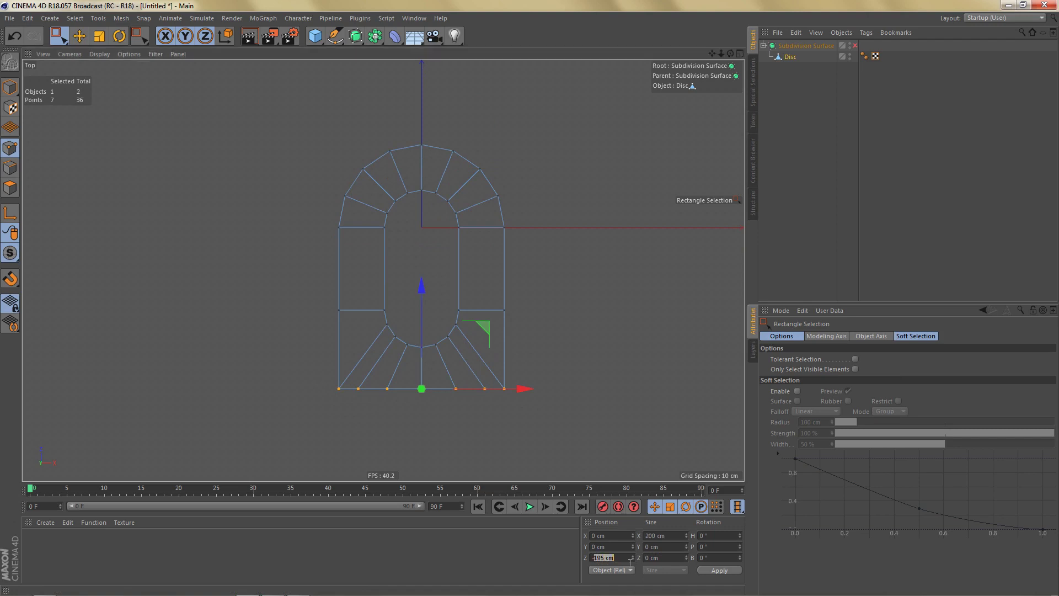
{"action": "type", "text": "200"}
{"action": "key", "text": "Return"}
Delete the 16 points on the left side of the center axis, keeping only the right half of the base.
{"action": "scroll", "coordinate": [485, 348], "scroll_direction": "up", "scroll_amount": 3}
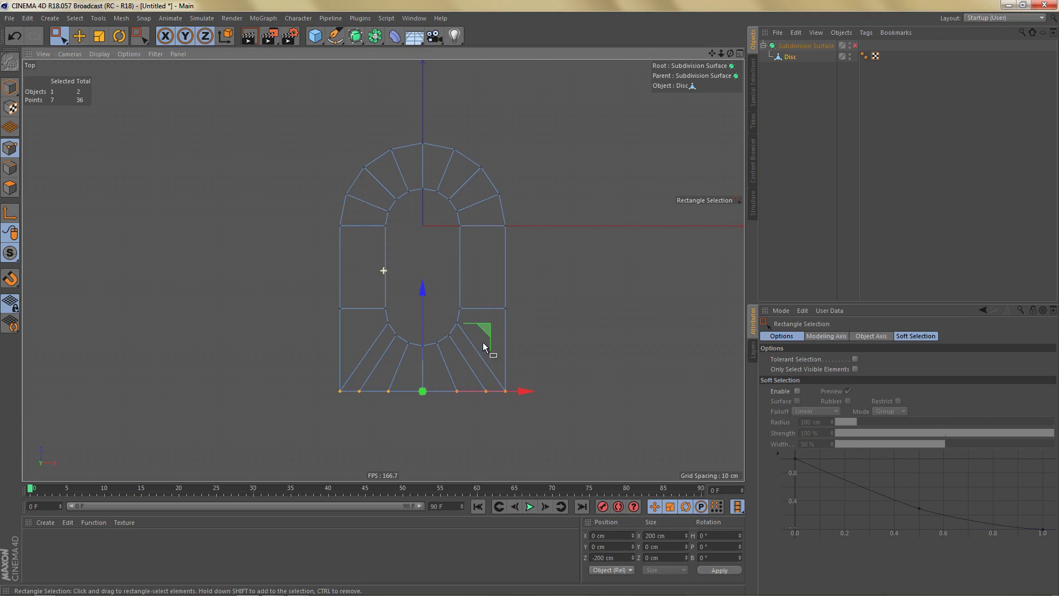
{"action": "scroll", "coordinate": [481, 341], "scroll_direction": "up", "scroll_amount": 1}
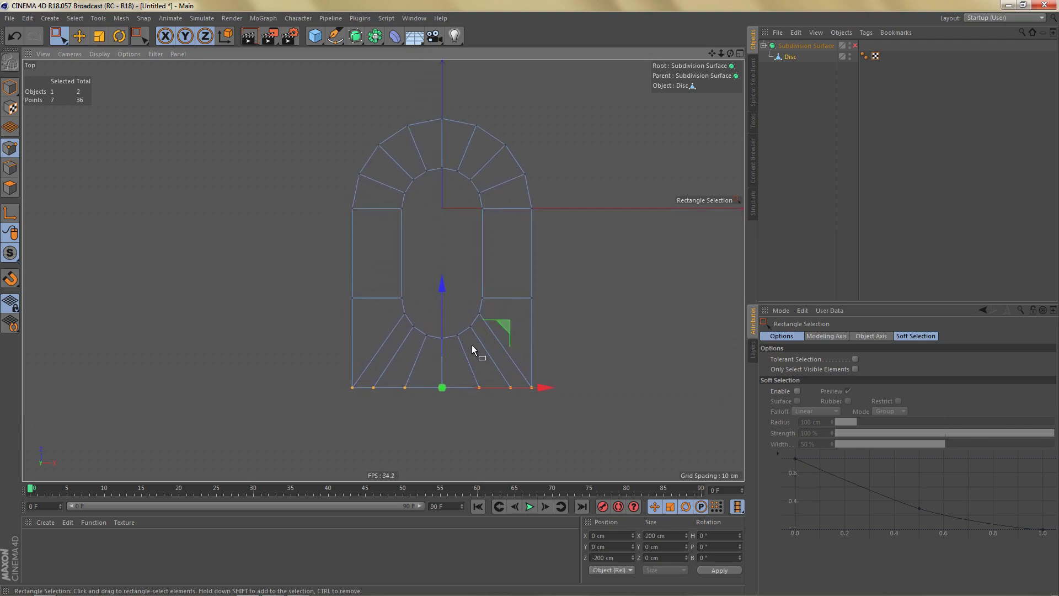
{"action": "left_click_drag", "start_coordinate": [324, 112], "coordinate": [438, 415]}
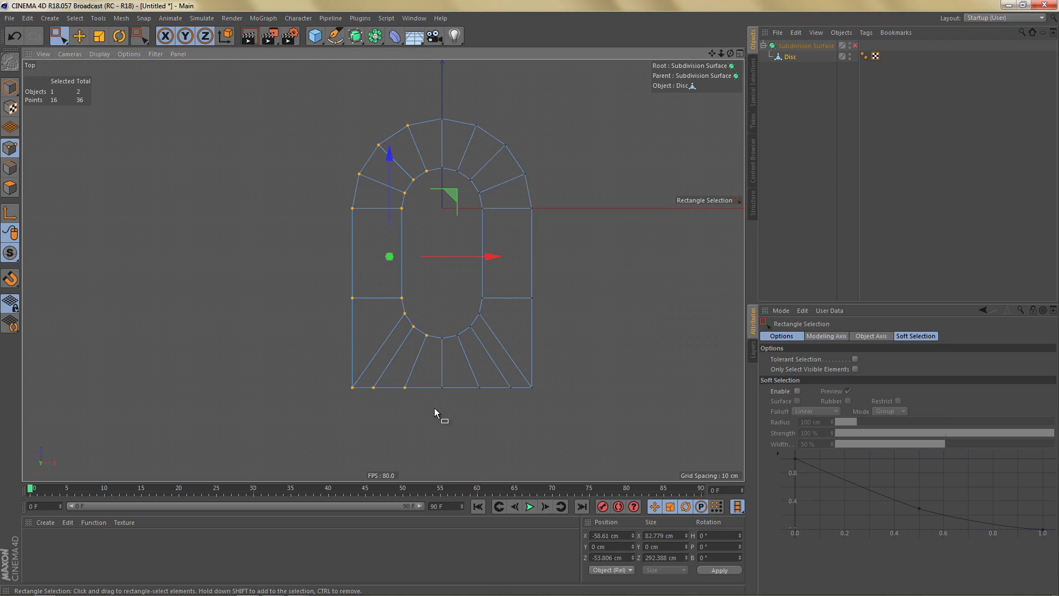
{"action": "key", "text": "Delete"}
{"action": "middle_click_drag", "start_coordinate": [478, 381], "coordinate": [464, 388], "text": "alt"}
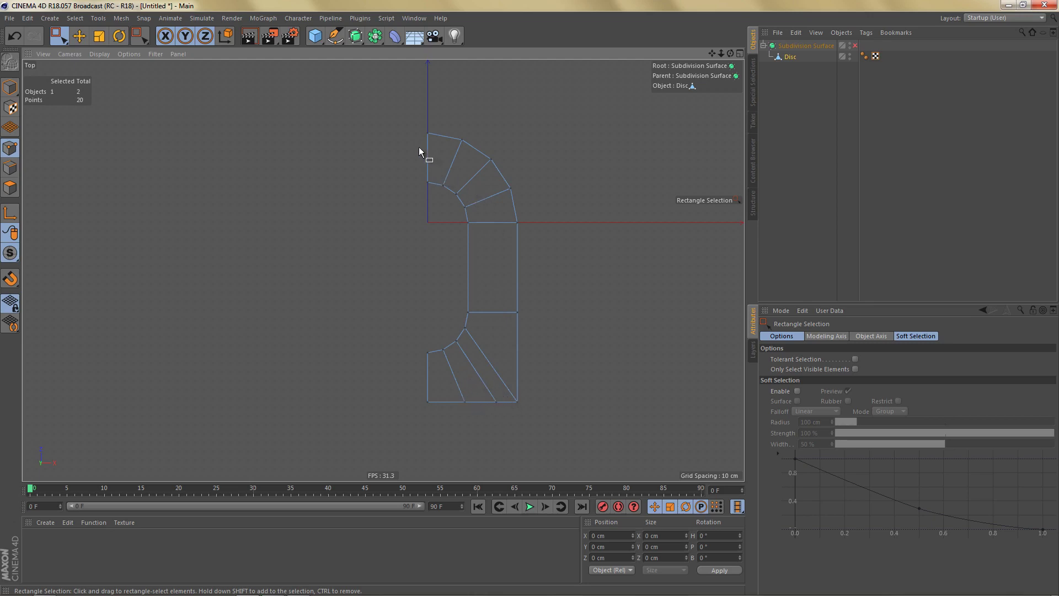
Check the reference image and melt the straight side polygon and the corner polygon below it into one.
{"action": "key", "text": "alt+Tab"}
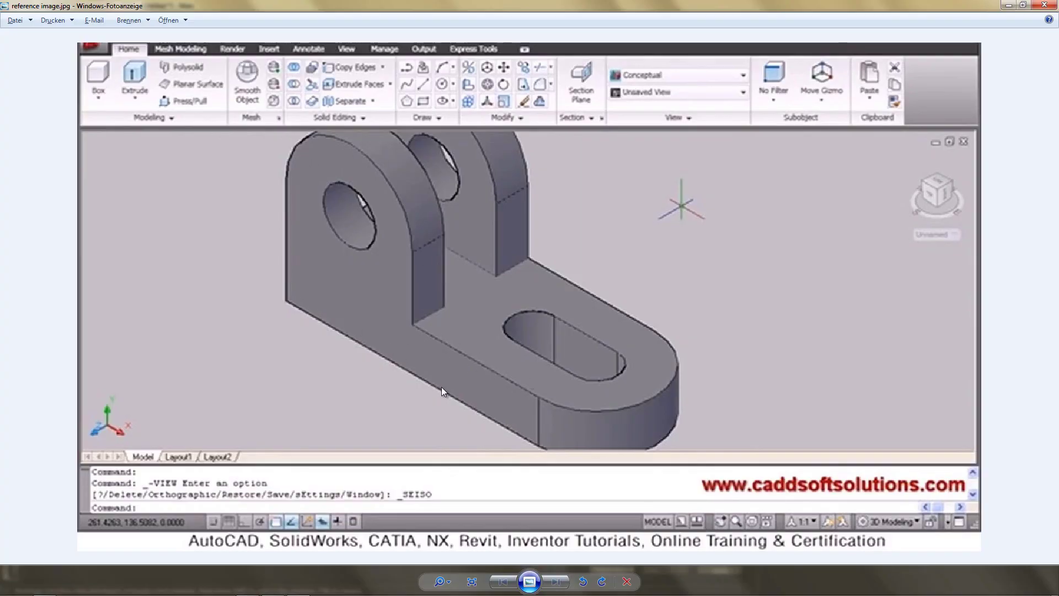
{"action": "key", "text": "alt+Tab"}
{"action": "scroll", "coordinate": [489, 340], "scroll_direction": "up", "scroll_amount": 2}
{"action": "key", "text": "Return"}
{"action": "key", "text": "Return"}
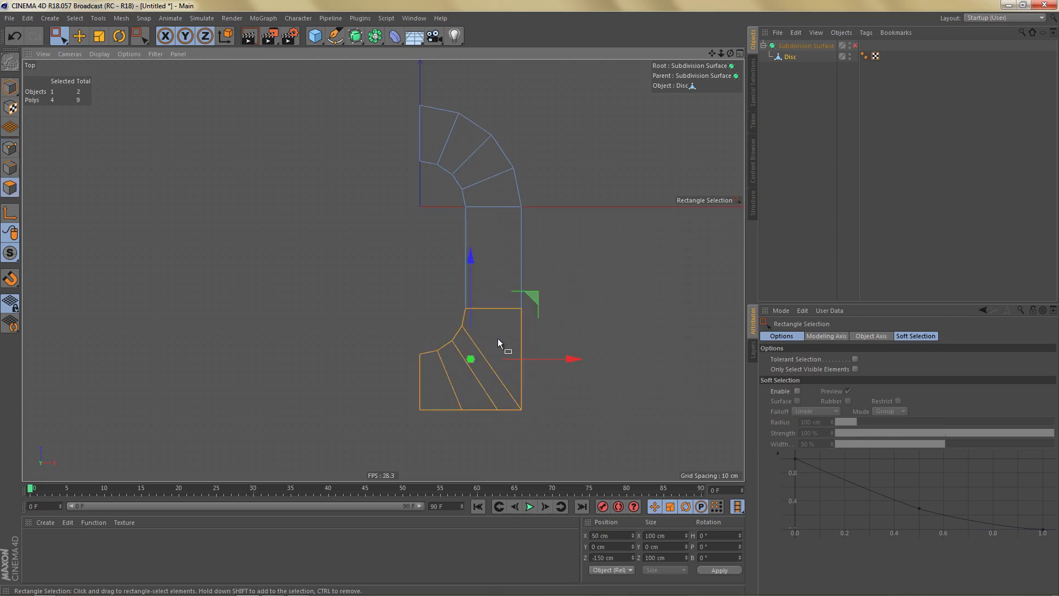
{"action": "key", "text": "9"}
{"action": "left_click_drag", "start_coordinate": [495, 253], "coordinate": [495, 320]}
{"action": "right_click", "coordinate": [592, 248]}
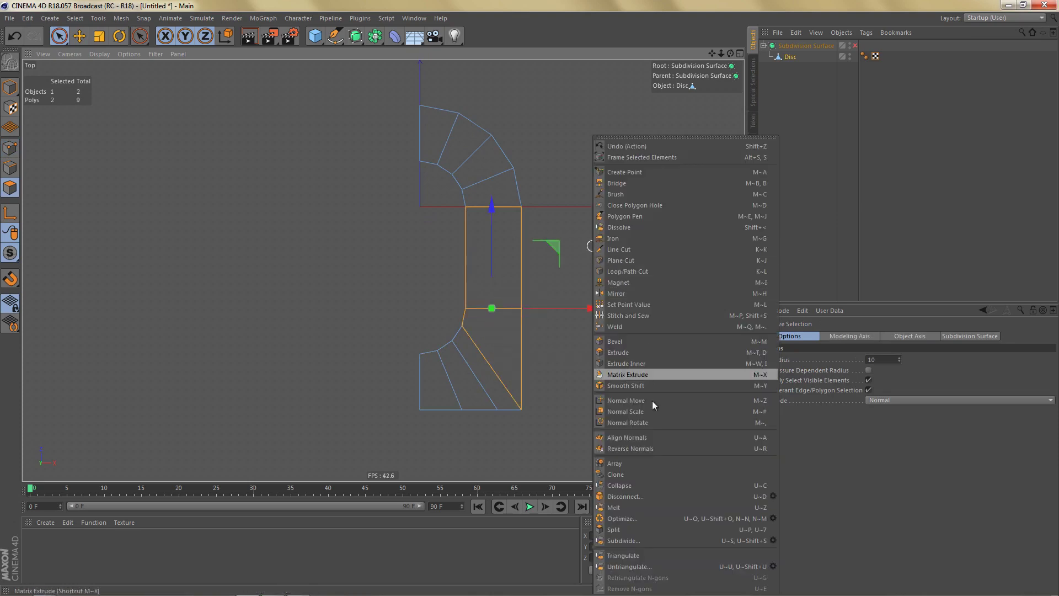
{"action": "left_click", "coordinate": [635, 510]}
Delete the leftover point in the middle of the long outer side edge.
{"action": "middle_click_drag", "start_coordinate": [564, 337], "coordinate": [575, 336], "text": "alt"}
{"action": "key", "text": "Return"}
{"action": "left_click", "coordinate": [533, 307]}
{"action": "key", "text": "Delete"}
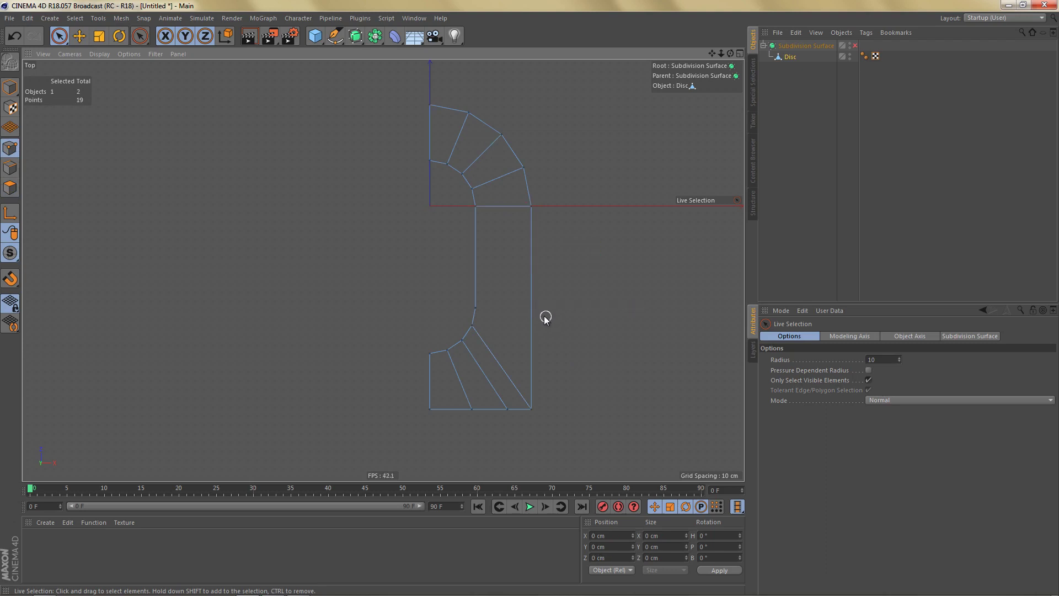
Divide the long outer side edge into six segments using Edge Cut with a subdivision of 5.
{"action": "key", "text": "Return"}
{"action": "left_click", "coordinate": [531, 287]}
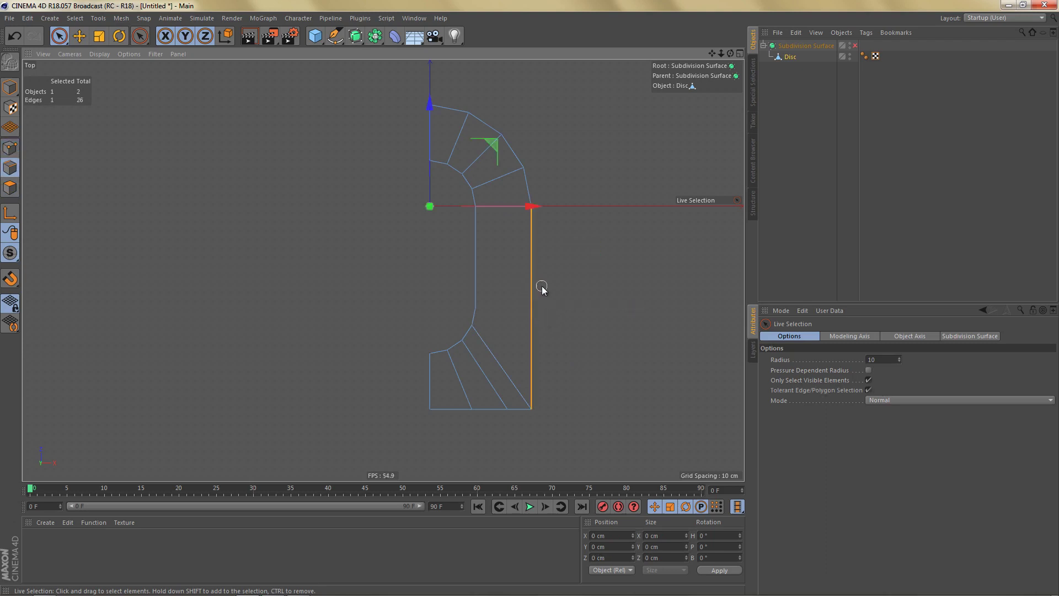
{"action": "right_click", "coordinate": [611, 245]}
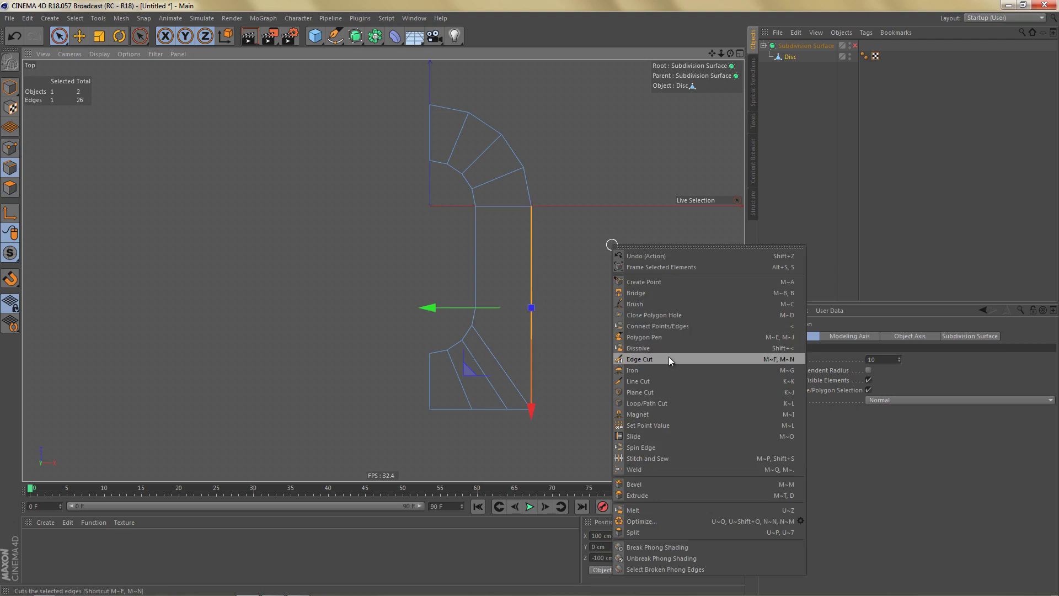
{"action": "left_click", "coordinate": [668, 358]}
{"action": "left_click", "coordinate": [532, 298]}
{"action": "left_click_drag", "start_coordinate": [531, 299], "coordinate": [531, 299]}
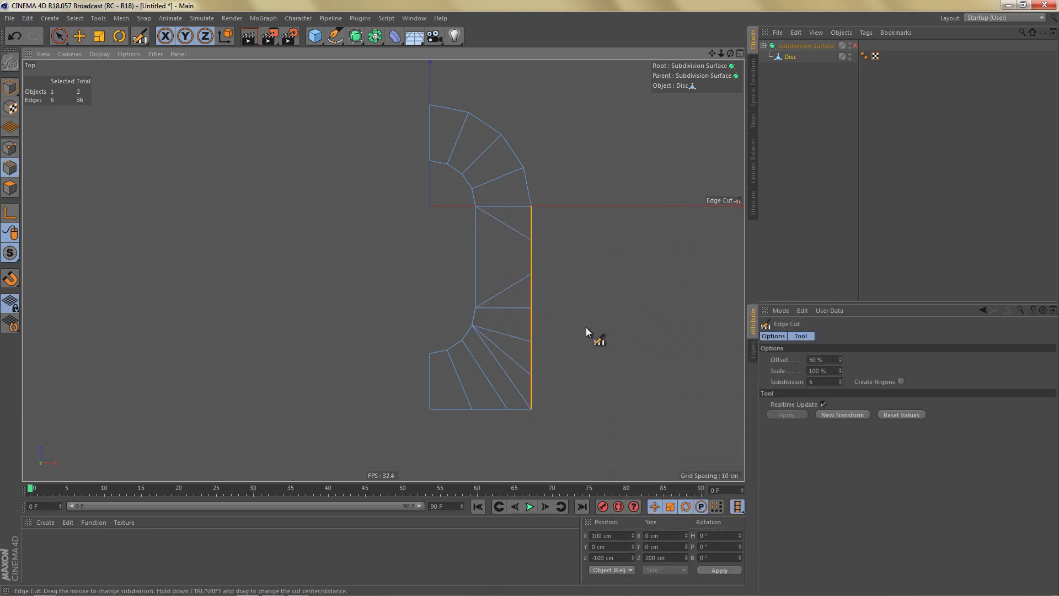
Use Line Cut to make two horizontal cuts across the straight side, from the first two new outer points to the inner edge.
{"action": "right_click", "coordinate": [586, 327]}
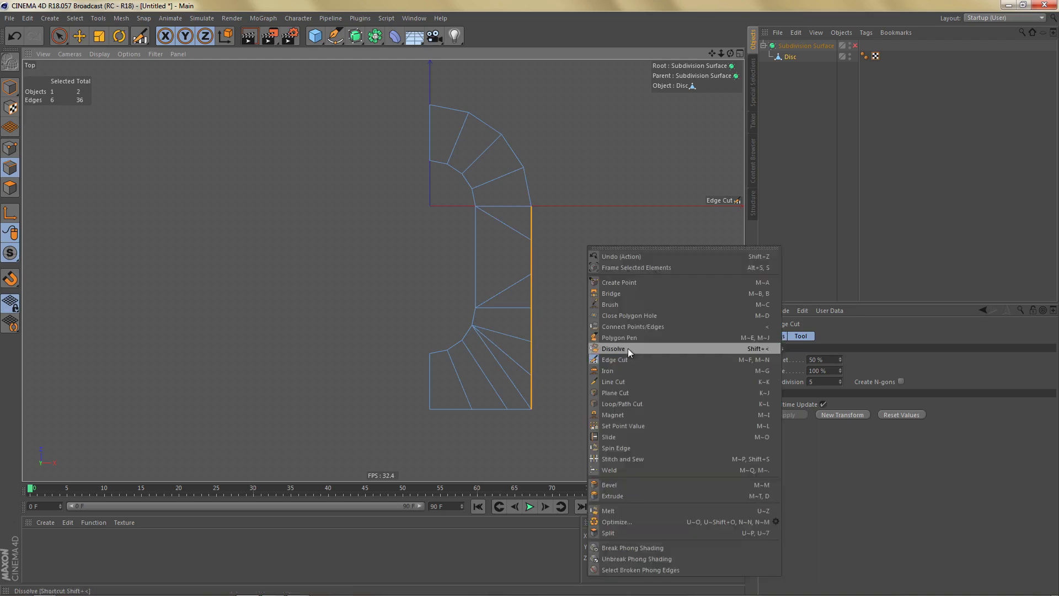
{"action": "left_click", "coordinate": [628, 384]}
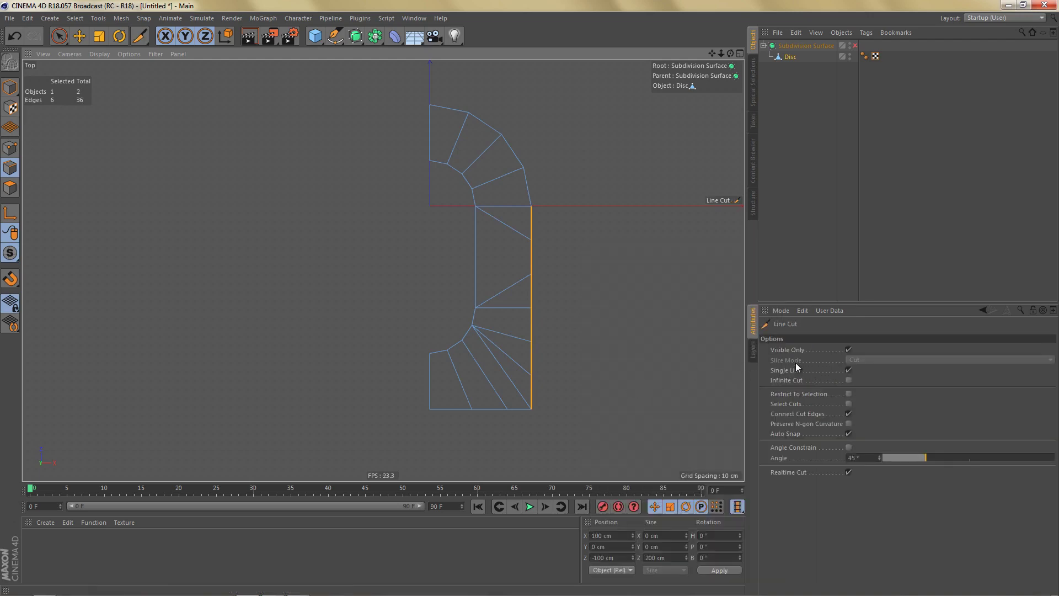
{"action": "left_click", "coordinate": [475, 205]}
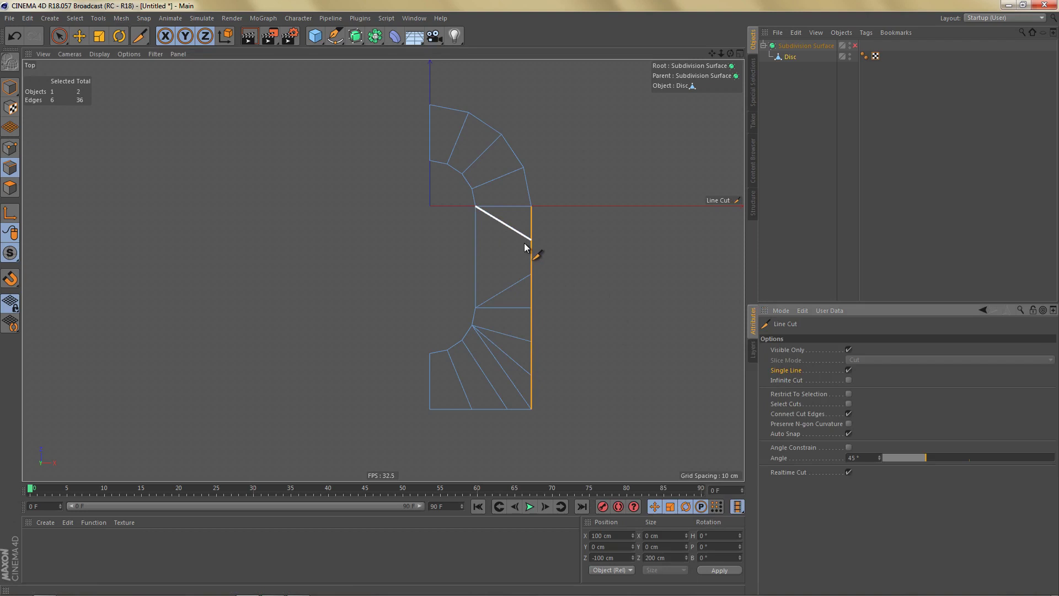
{"action": "left_click", "coordinate": [531, 240]}
{"action": "left_click", "coordinate": [433, 240]}
{"action": "left_click", "coordinate": [475, 307]}
{"action": "left_click", "coordinate": [531, 274]}
{"action": "left_click", "coordinate": [436, 274]}
Dissolve the two diagonal edges crossing the straight side section.
{"action": "scroll", "coordinate": [538, 287], "scroll_direction": "up", "scroll_amount": 2}
{"action": "key", "text": "e"}
{"action": "left_click", "coordinate": [499, 215]}
{"action": "left_click", "coordinate": [505, 290], "text": "shift"}
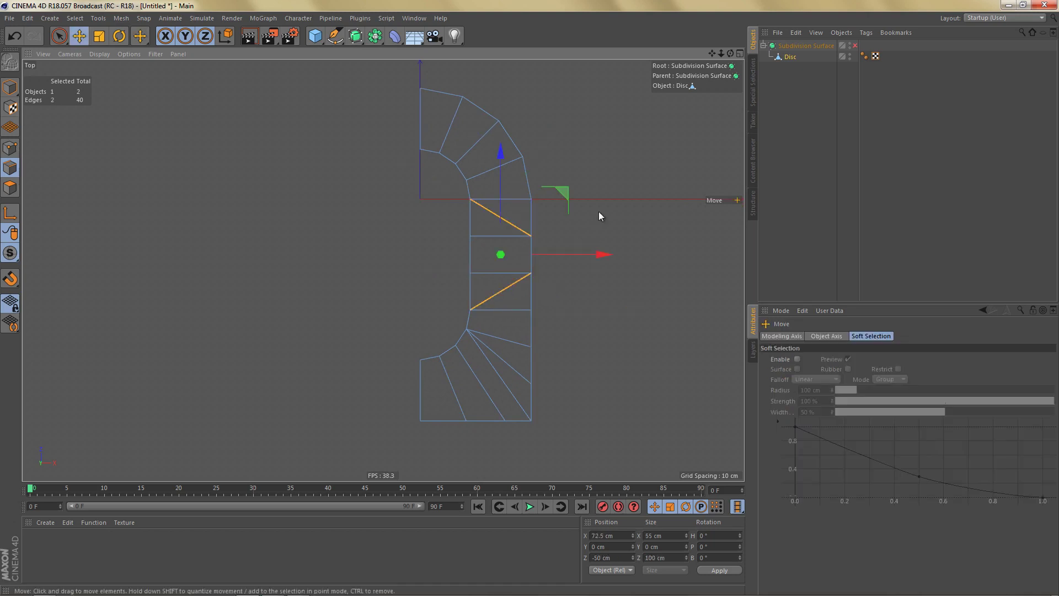
{"action": "right_click", "coordinate": [598, 210]}
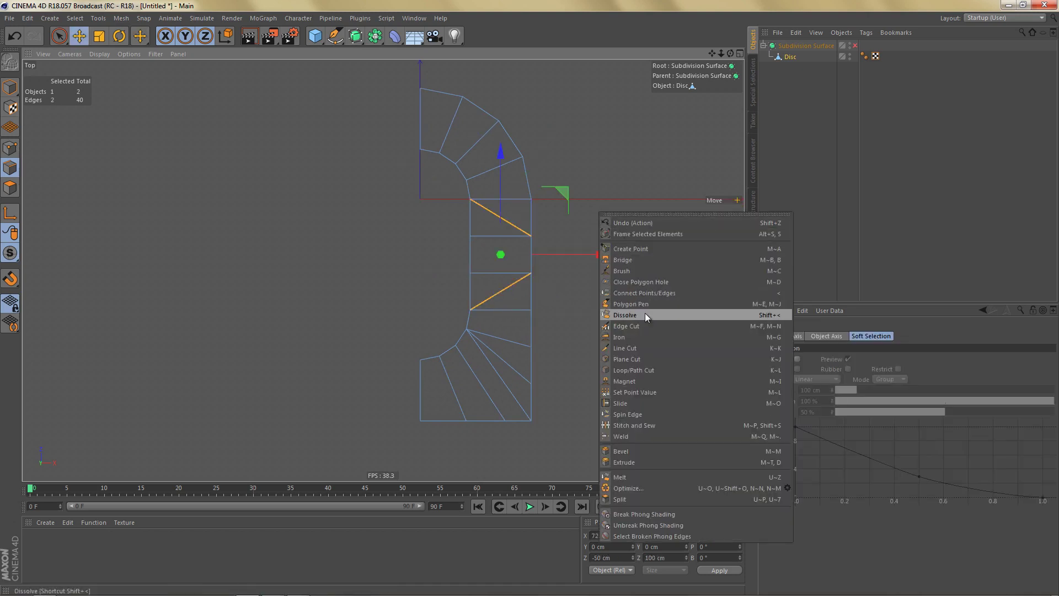
{"action": "left_click", "coordinate": [625, 315]}
Ring-select all edges running across the half ring and connect them to add a loop through the middle.
{"action": "scroll", "coordinate": [507, 338], "scroll_direction": "down", "scroll_amount": 1}
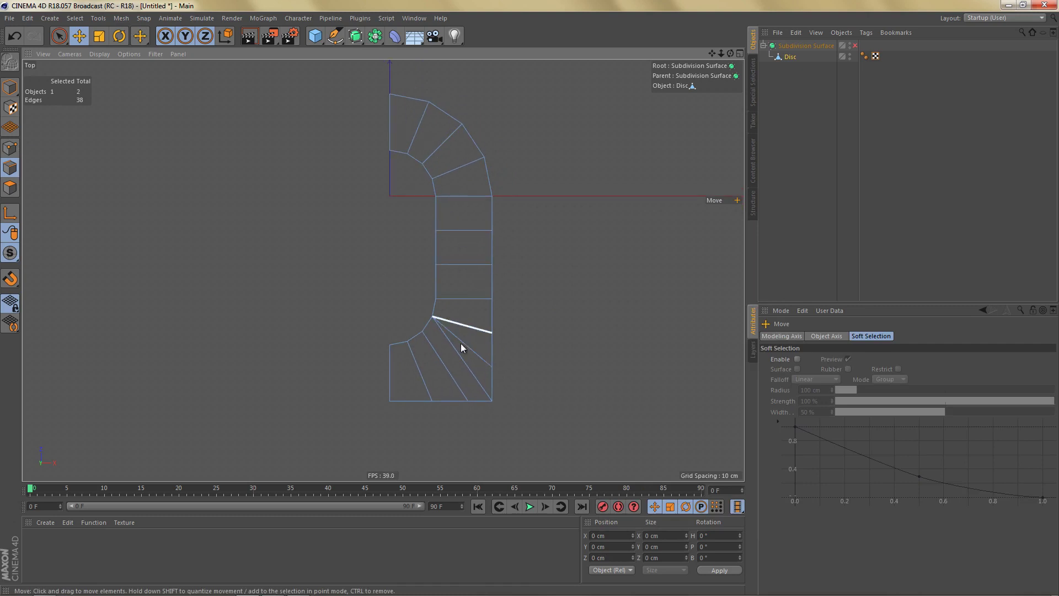
{"action": "key", "text": "u"}
{"action": "key", "text": "b"}
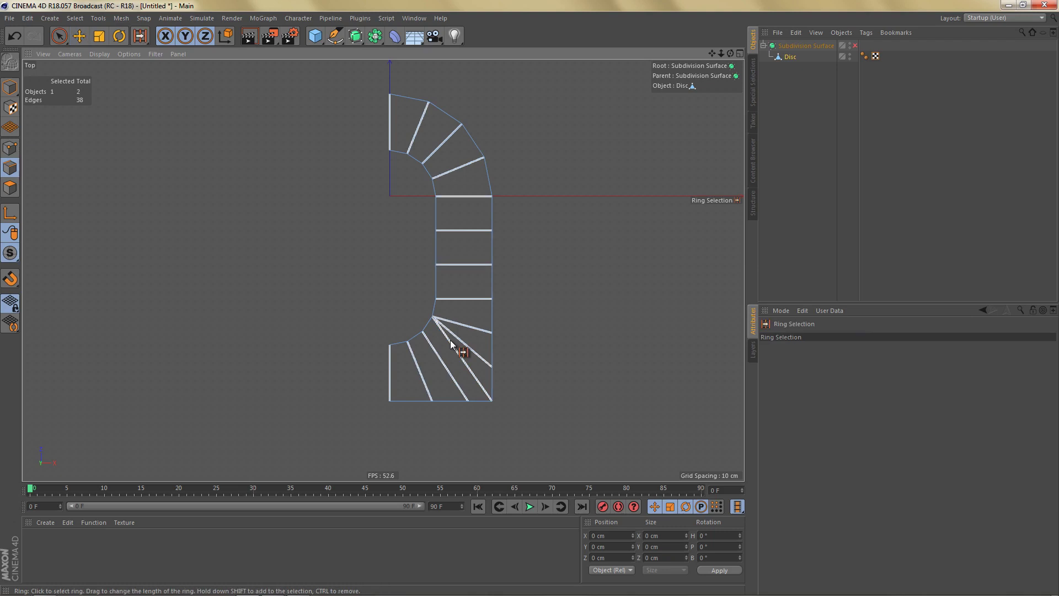
{"action": "left_click", "coordinate": [453, 346]}
{"action": "right_click", "coordinate": [557, 249]}
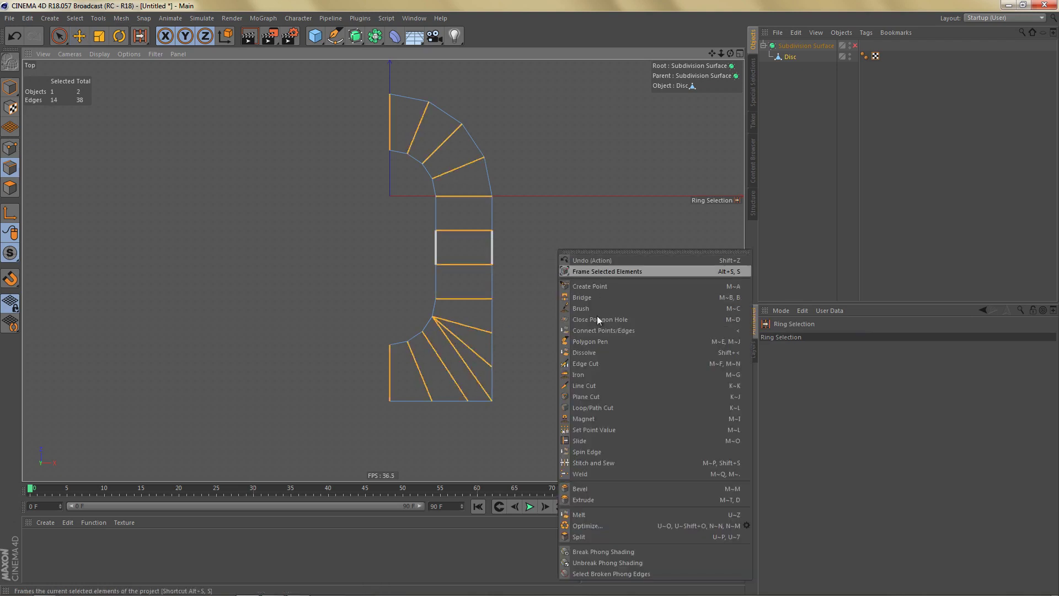
{"action": "left_click", "coordinate": [618, 330]}
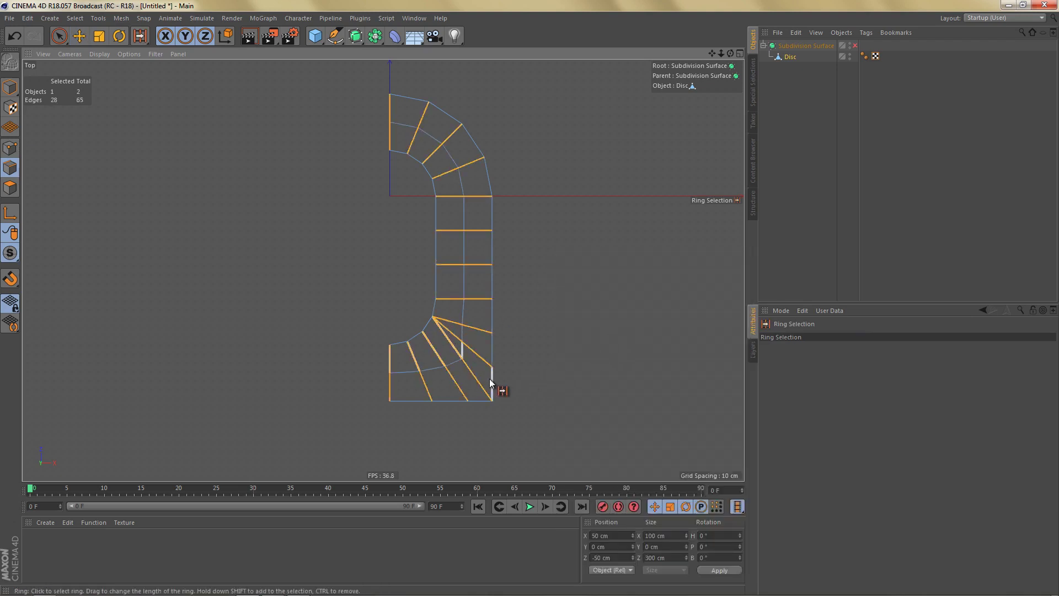
Weld the three middle-loop points near the lower corner together at the middle one of them.
{"action": "scroll", "coordinate": [475, 377], "scroll_direction": "up", "scroll_amount": 1}
{"action": "middle_click_drag", "start_coordinate": [471, 391], "coordinate": [463, 403], "text": "alt"}
{"action": "scroll", "coordinate": [456, 389], "scroll_direction": "up", "scroll_amount": 2}
{"action": "key", "text": "Return"}
{"action": "key", "text": "space"}
{"action": "scroll", "coordinate": [456, 365], "scroll_direction": "up", "scroll_amount": 3}
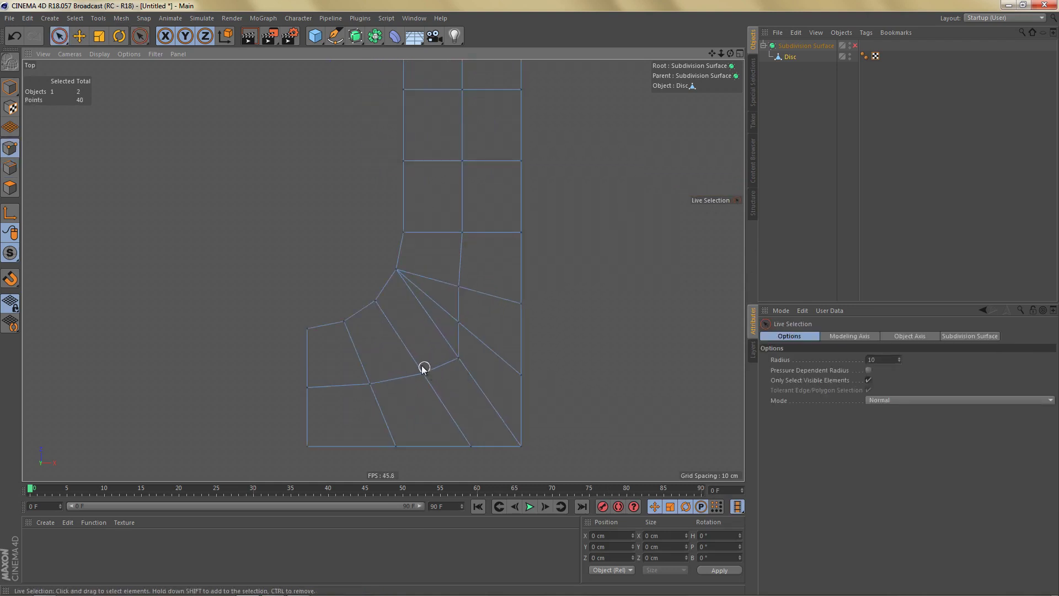
{"action": "left_click", "coordinate": [459, 323], "text": "shift"}
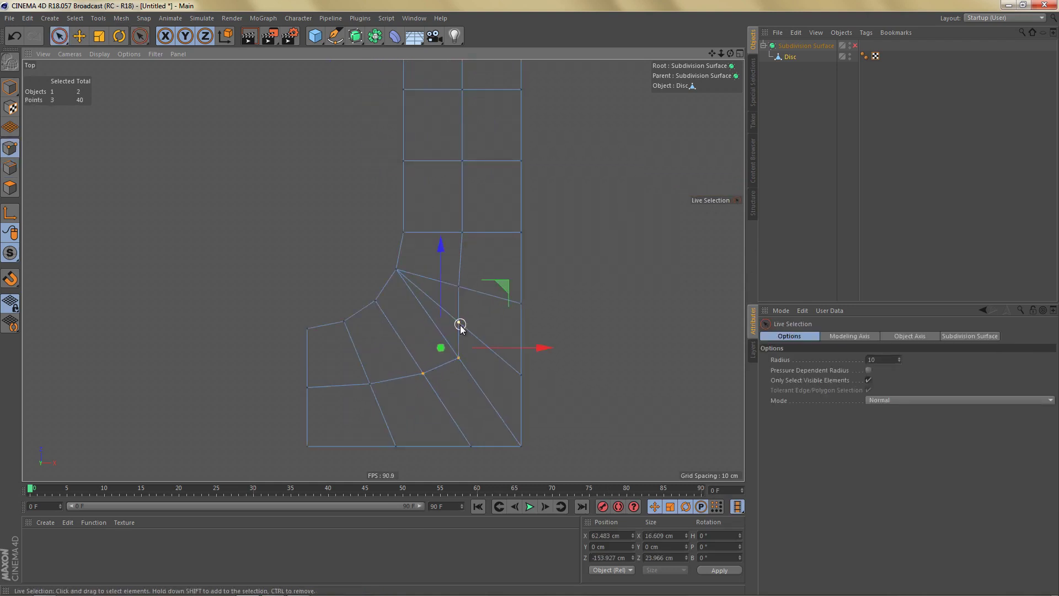
{"action": "right_click", "coordinate": [644, 276]}
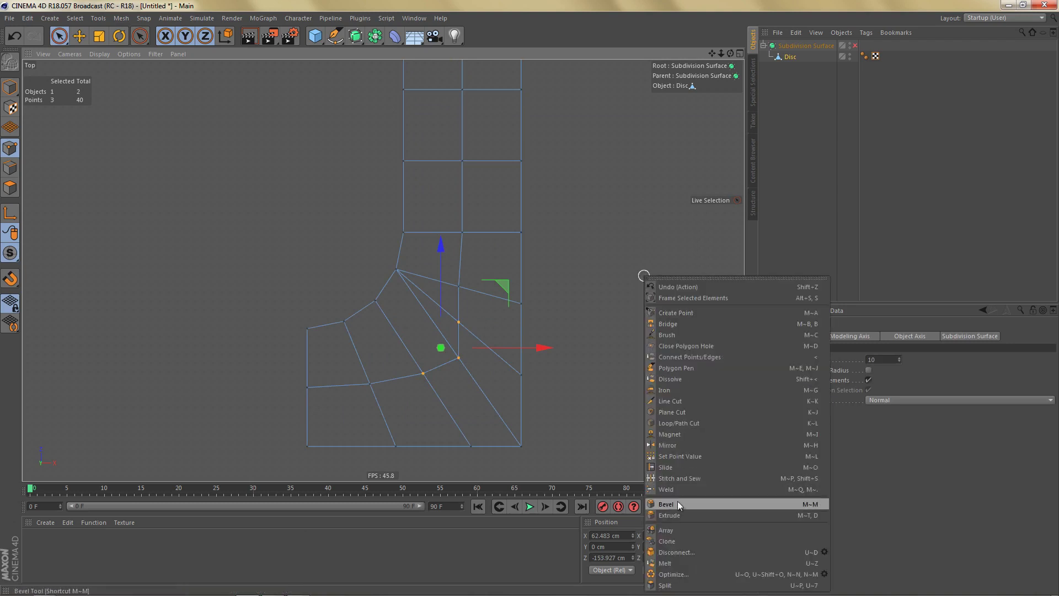
{"action": "left_click", "coordinate": [677, 489]}
{"action": "left_click", "coordinate": [458, 358]}
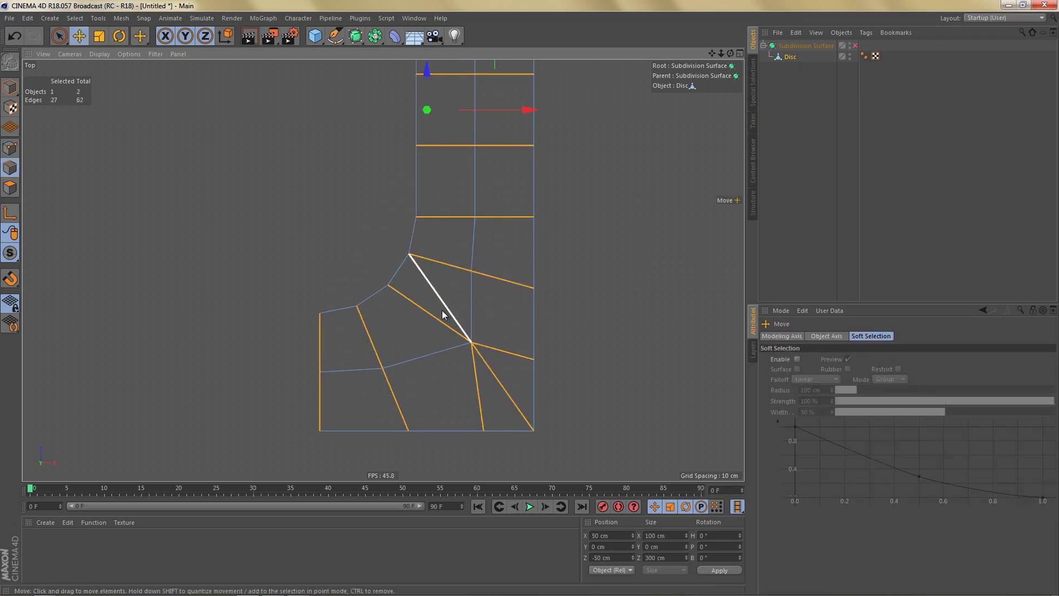
Remove the diagonal edge between the inner arc and the welded point, and melt the two lower corner polygons into one quad.
{"action": "left_click", "coordinate": [442, 315]}
{"action": "key", "text": "Delete"}
{"action": "key", "text": "Tab"}
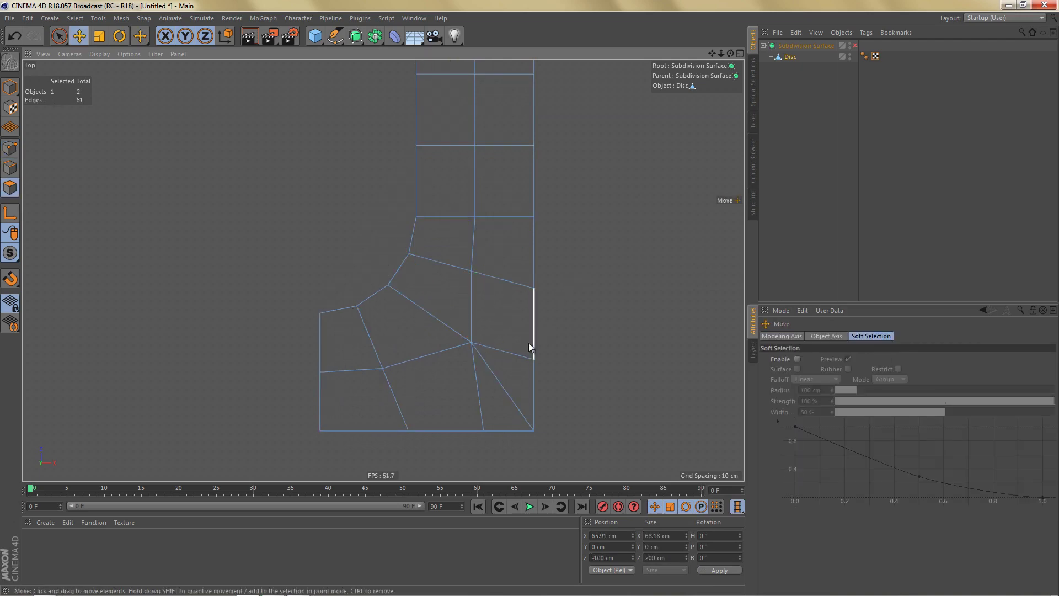
{"action": "key", "text": "a"}
{"action": "left_click", "coordinate": [515, 373]}
{"action": "left_click", "coordinate": [488, 399], "text": "shift"}
{"action": "key", "text": "u"}
{"action": "key", "text": "z"}
{"action": "middle_click_drag", "start_coordinate": [496, 357], "coordinate": [504, 343], "text": "alt"}
{"action": "scroll", "coordinate": [504, 348], "scroll_direction": "down", "scroll_amount": 5}
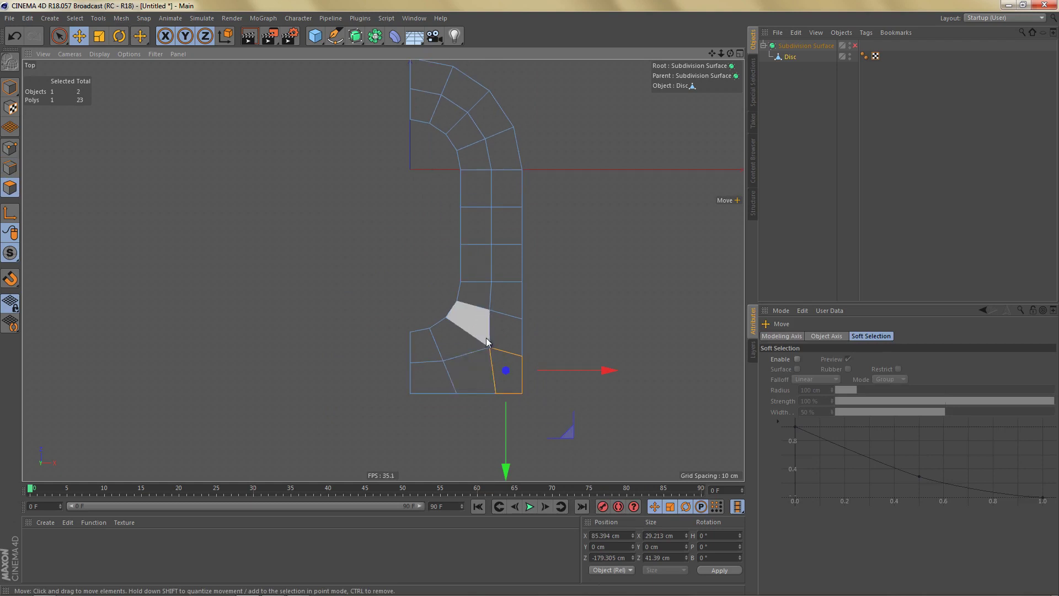
{"action": "middle_click_drag", "start_coordinate": [484, 228], "coordinate": [470, 247], "text": "alt"}
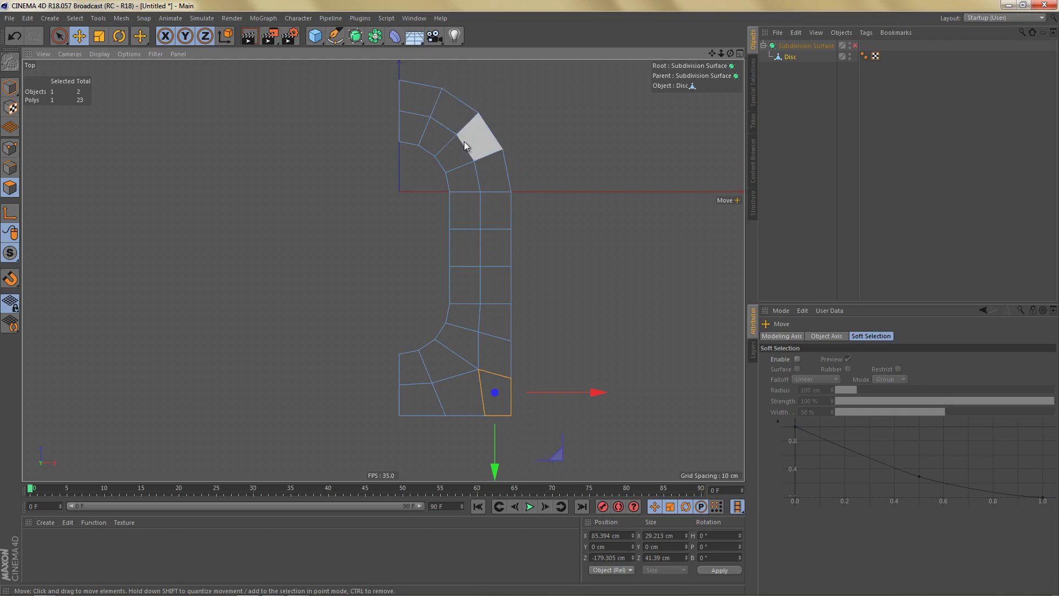
Loop-select the outer polygon strip and the inner strip around the slot to examine how the loops flow.
{"action": "key", "text": "u"}
{"action": "key", "text": "l"}
{"action": "left_click", "coordinate": [488, 157]}
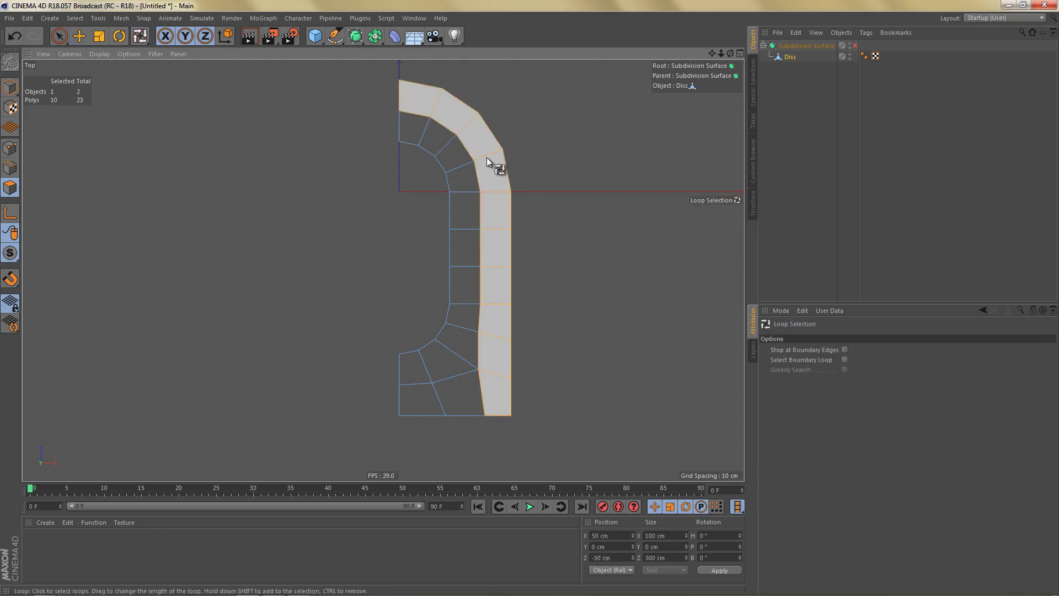
{"action": "left_click", "coordinate": [460, 171]}
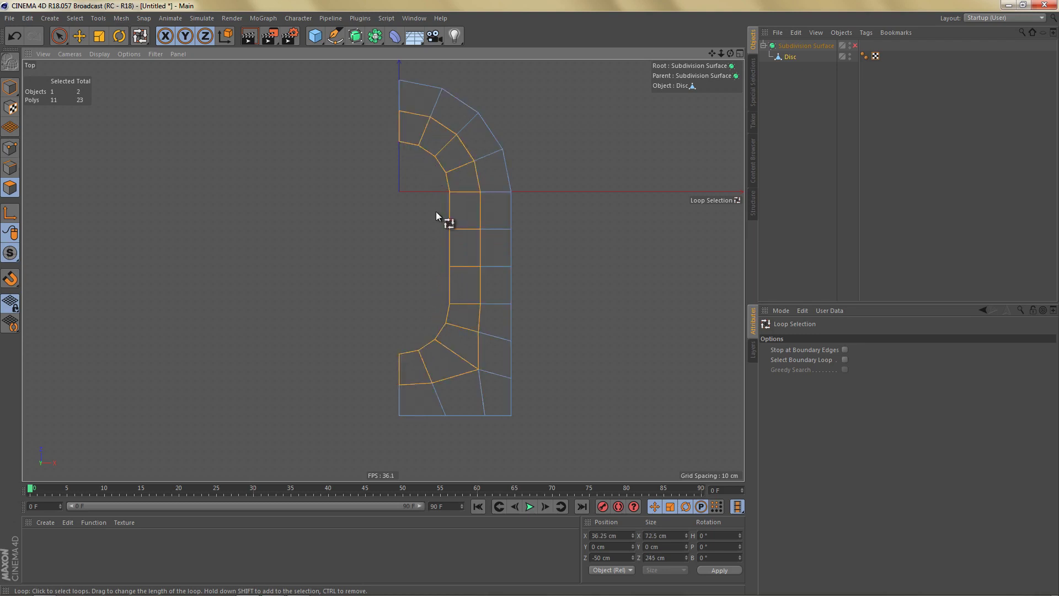
Select the three middle-row points near the lower corner and scale them flat along Z into one straight horizontal line.
{"action": "key", "text": "Return"}
{"action": "scroll", "coordinate": [457, 374], "scroll_direction": "up", "scroll_amount": 3}
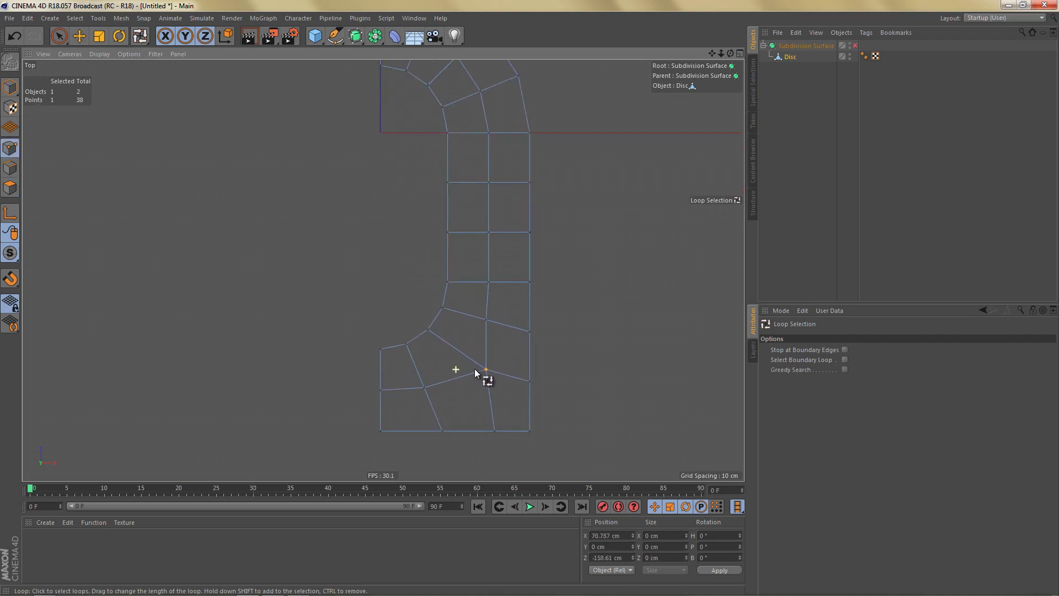
{"action": "key", "text": "0"}
{"action": "left_click_drag", "start_coordinate": [368, 374], "coordinate": [438, 408]}
{"action": "left_click_drag", "start_coordinate": [467, 360], "coordinate": [503, 386], "text": "shift"}
{"action": "key", "text": "t"}
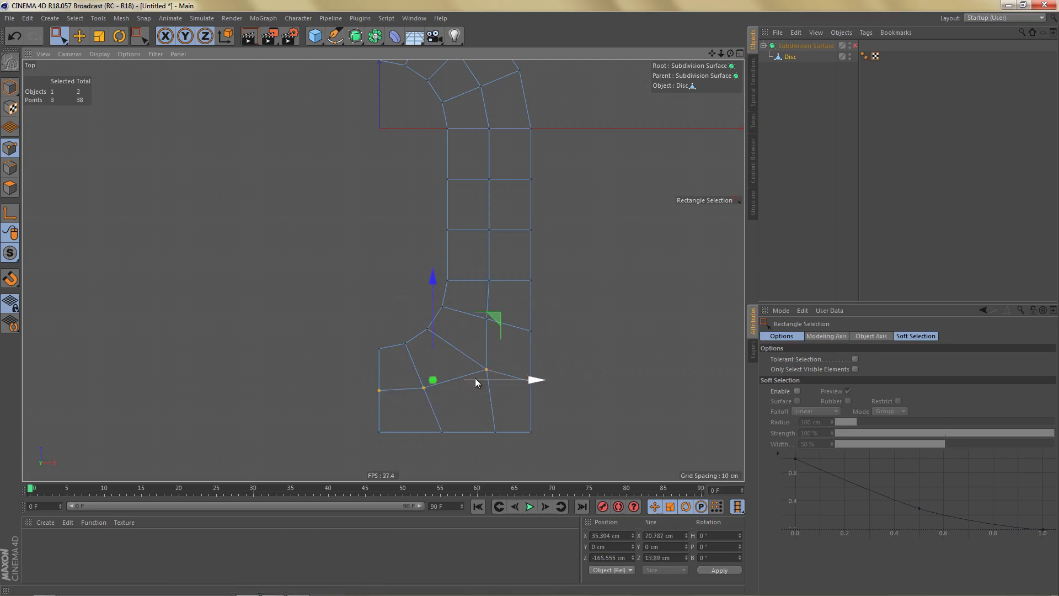
{"action": "left_click_drag", "start_coordinate": [435, 280], "coordinate": [434, 384]}
{"action": "middle_click_drag", "start_coordinate": [462, 369], "coordinate": [448, 349], "text": "alt"}
{"action": "key", "text": "e"}
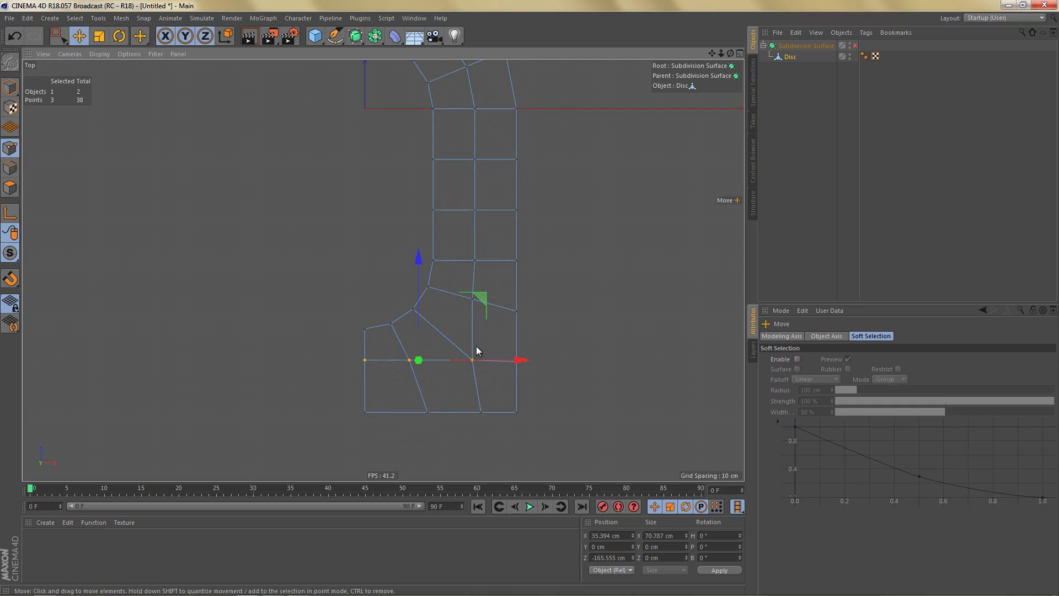
Enable snapping and move the three flattened points along Z level with the outer-edge point, at Z -166.667 cm.
{"action": "right_click", "coordinate": [558, 270]}
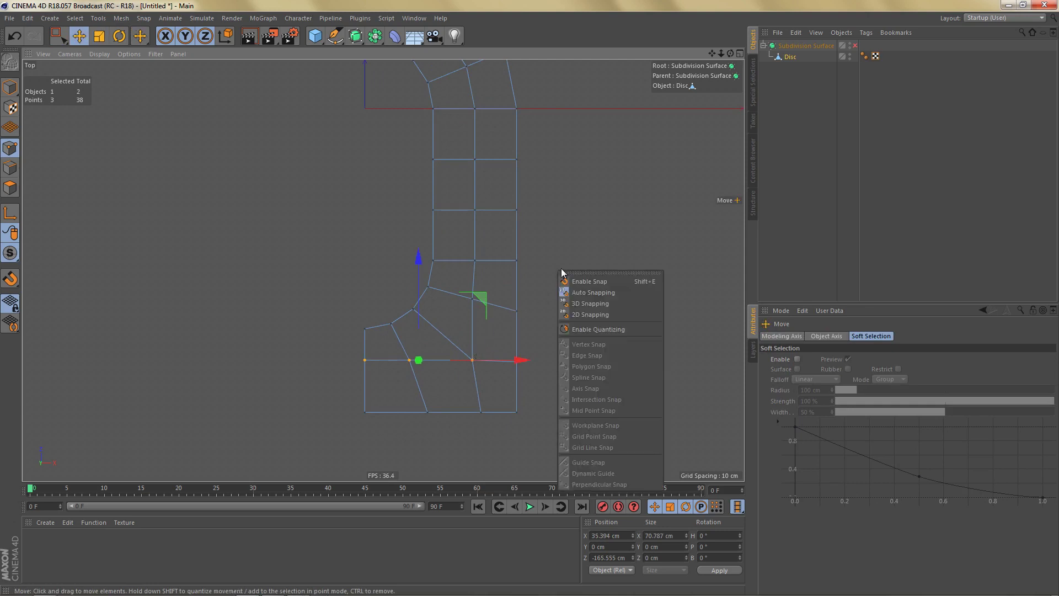
{"action": "left_click", "coordinate": [580, 280]}
{"action": "scroll", "coordinate": [458, 339], "scroll_direction": "up", "scroll_amount": 2}
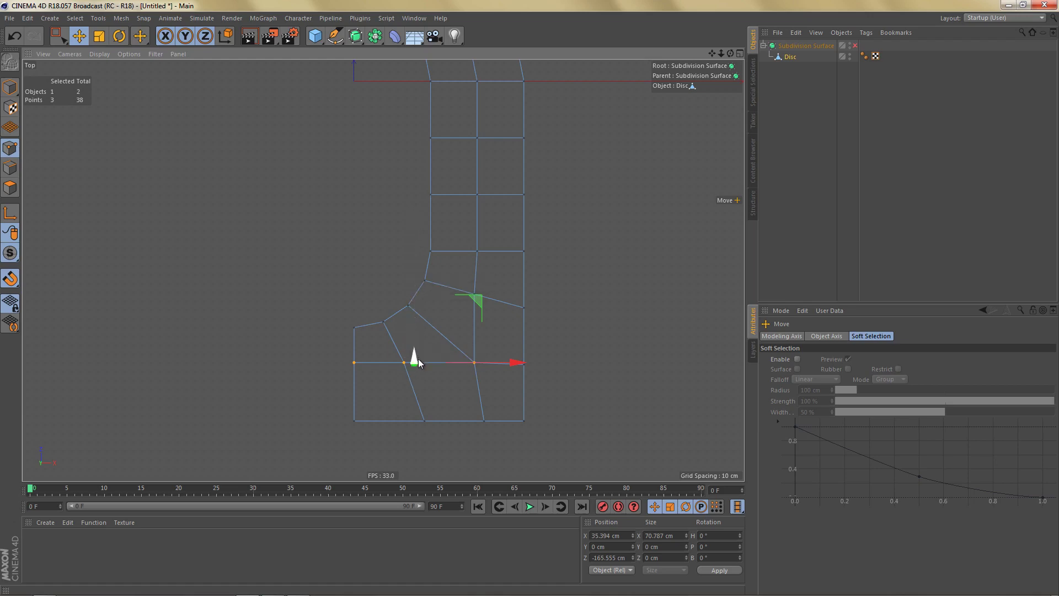
{"action": "left_click_drag", "start_coordinate": [417, 364], "coordinate": [528, 362]}
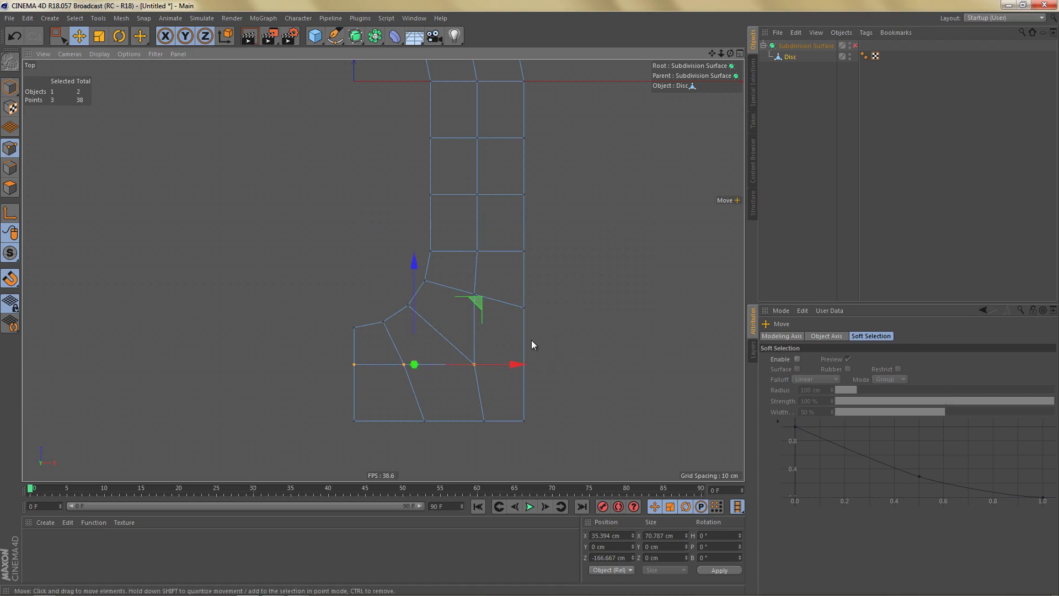
Align the two lowest middle-loop points along X and snap them in line with the straight loop above, at X 72.5 cm.
{"action": "key", "text": "0"}
{"action": "left_click_drag", "start_coordinate": [458, 285], "coordinate": [501, 383]}
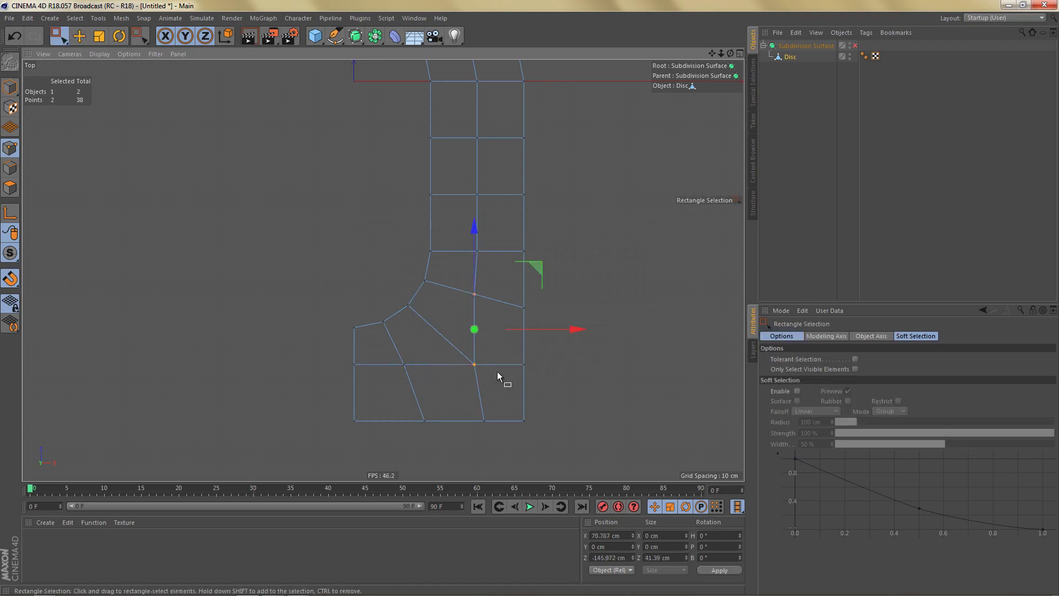
{"action": "key", "text": "t"}
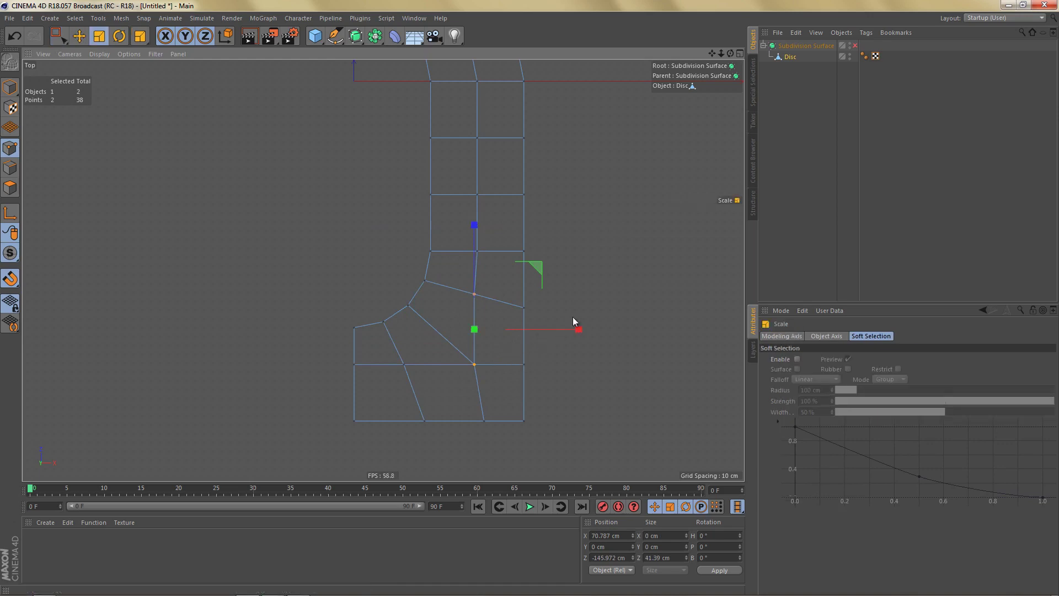
{"action": "left_click_drag", "start_coordinate": [578, 329], "coordinate": [483, 337]}
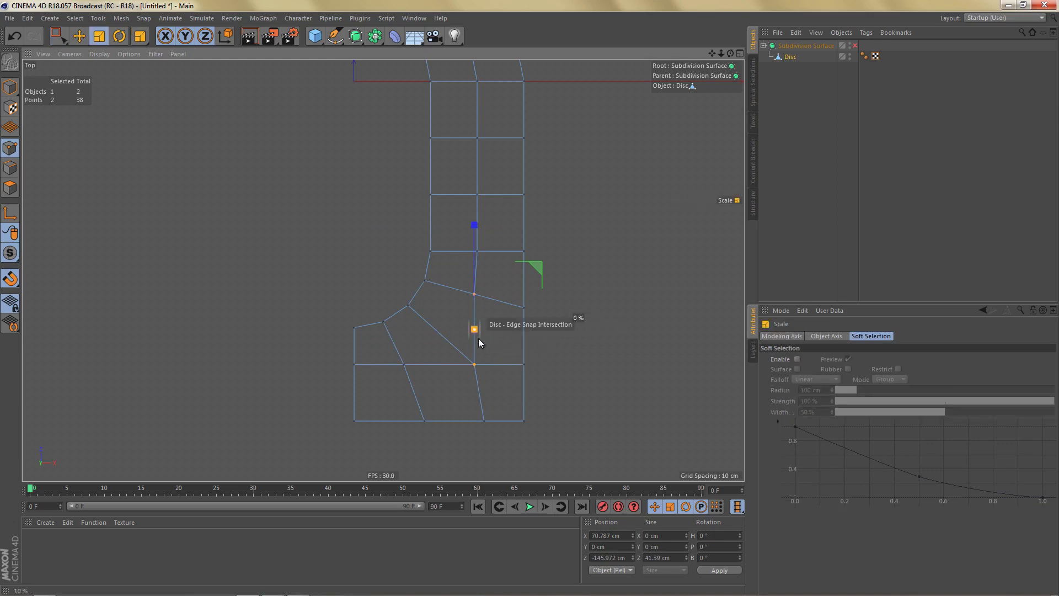
{"action": "key", "text": "e"}
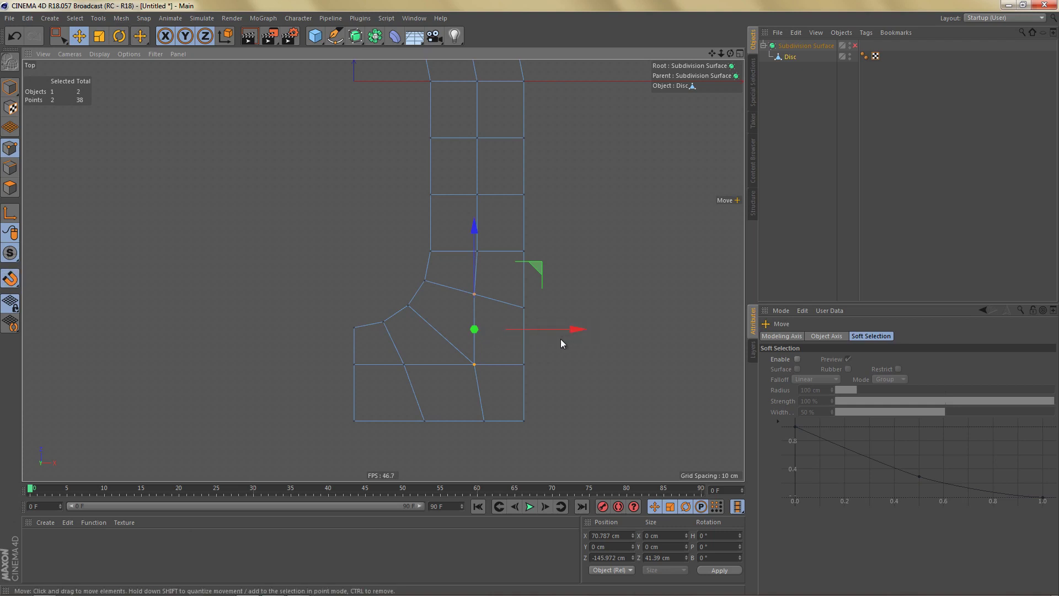
{"action": "left_click_drag", "start_coordinate": [578, 326], "coordinate": [480, 206]}
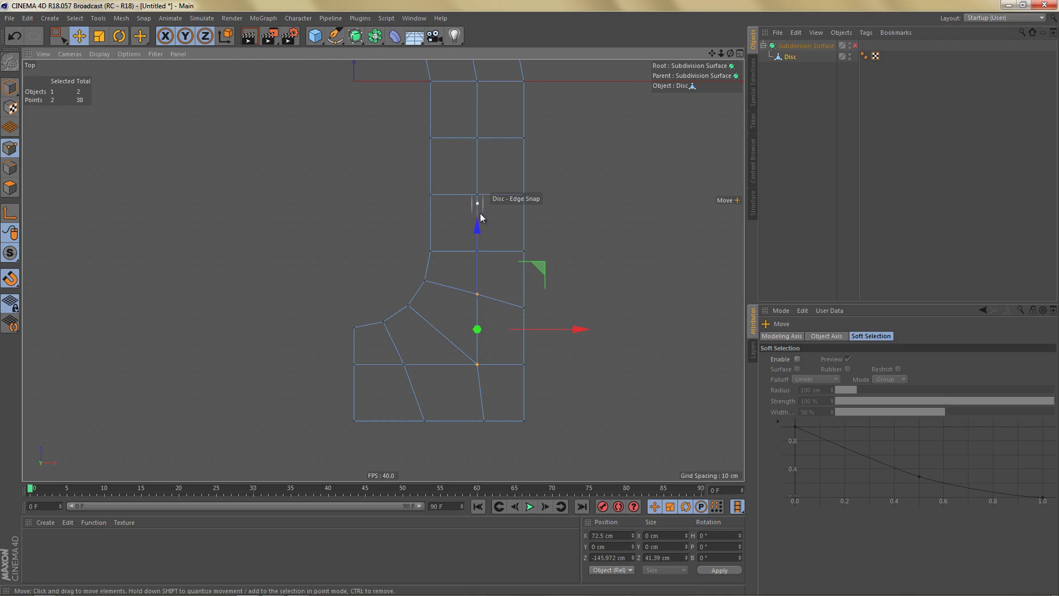
{"action": "middle_click_drag", "start_coordinate": [480, 336], "coordinate": [508, 341], "text": "alt"}
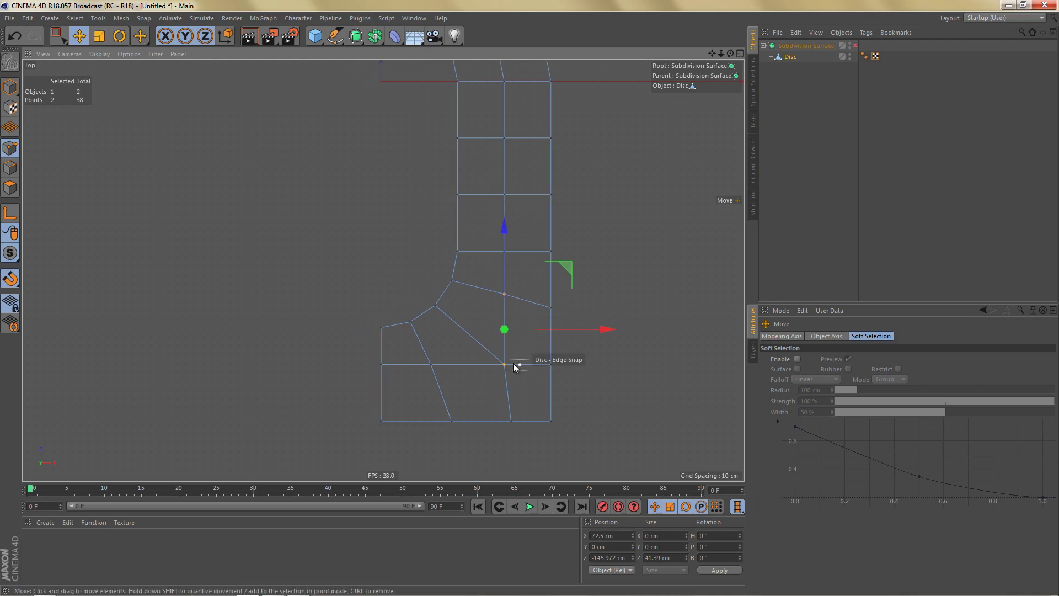
Line up the inner point on the bottom edge with the slot's straight side by setting its X position to 45 cm.
{"action": "key", "text": "alt+Tab"}
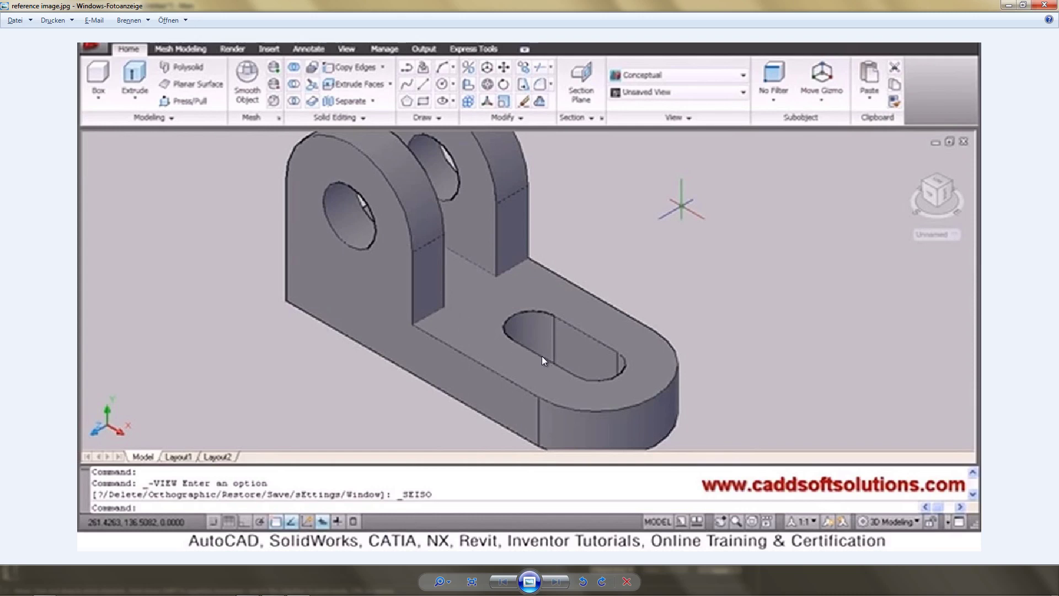
{"action": "key", "text": "alt+Tab"}
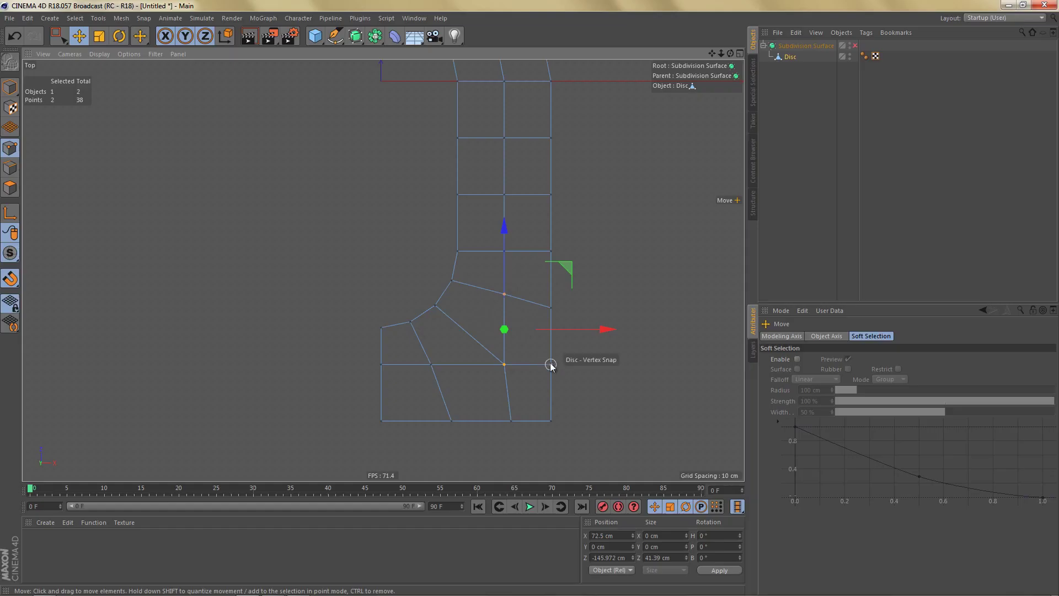
{"action": "left_click", "coordinate": [457, 195]}
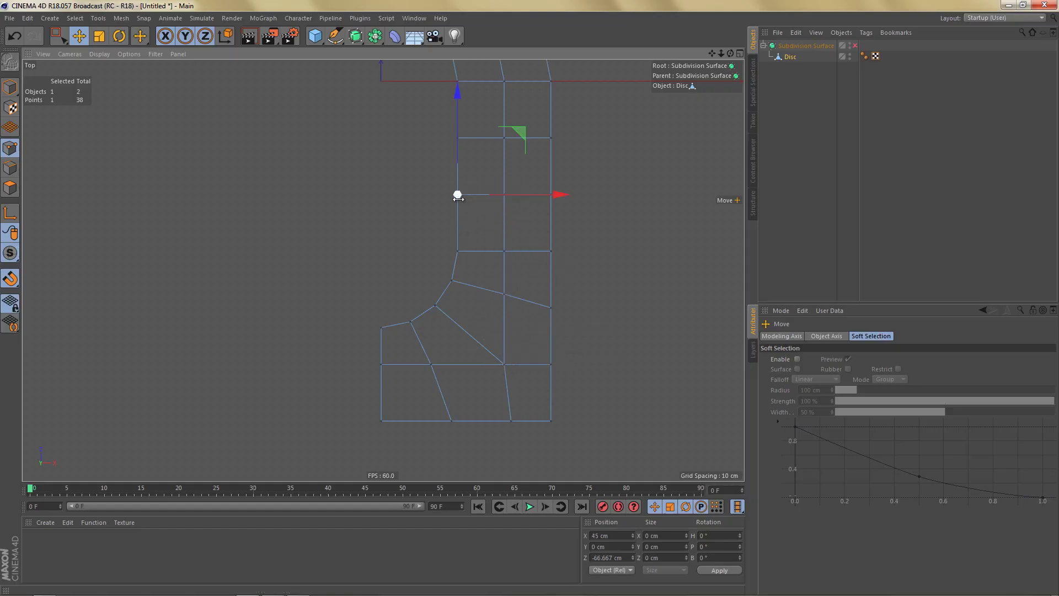
{"action": "left_click", "coordinate": [614, 536]}
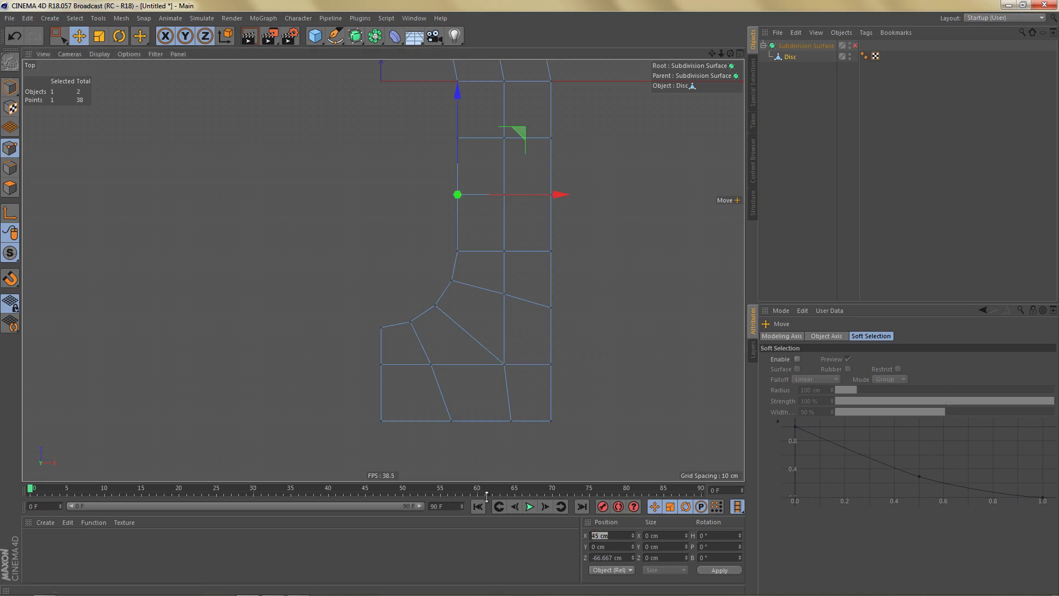
{"action": "left_click", "coordinate": [451, 421]}
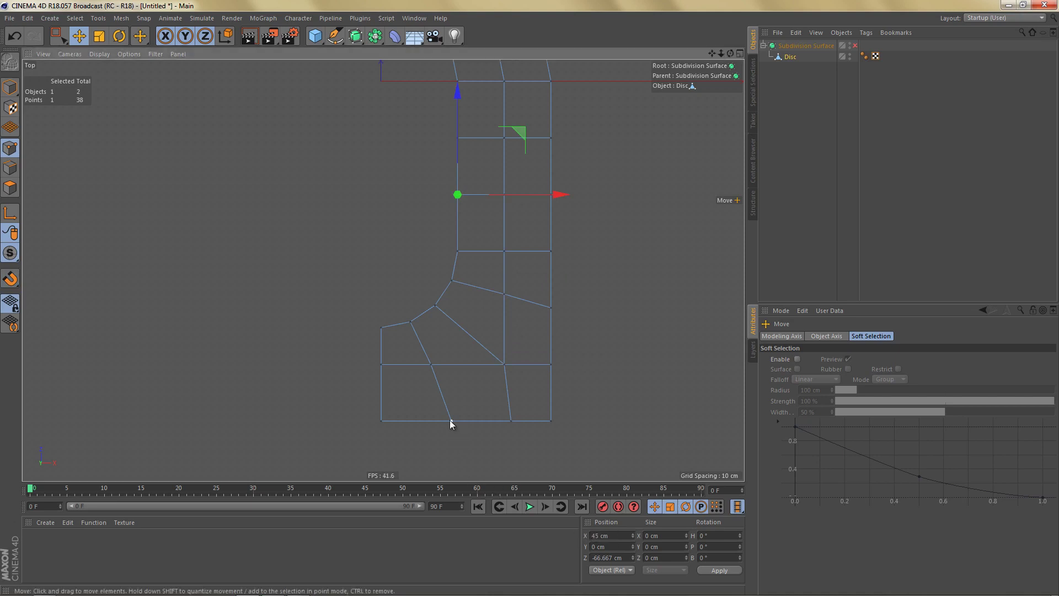
{"action": "left_click", "coordinate": [622, 533]}
{"action": "type", "text": "45 cm"}
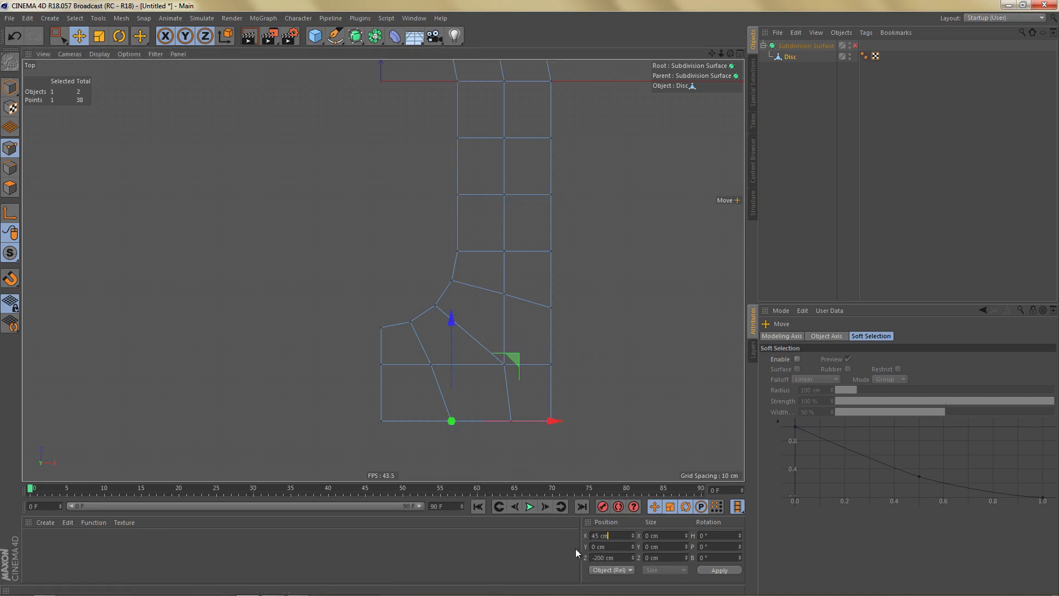
{"action": "left_click", "coordinate": [720, 571]}
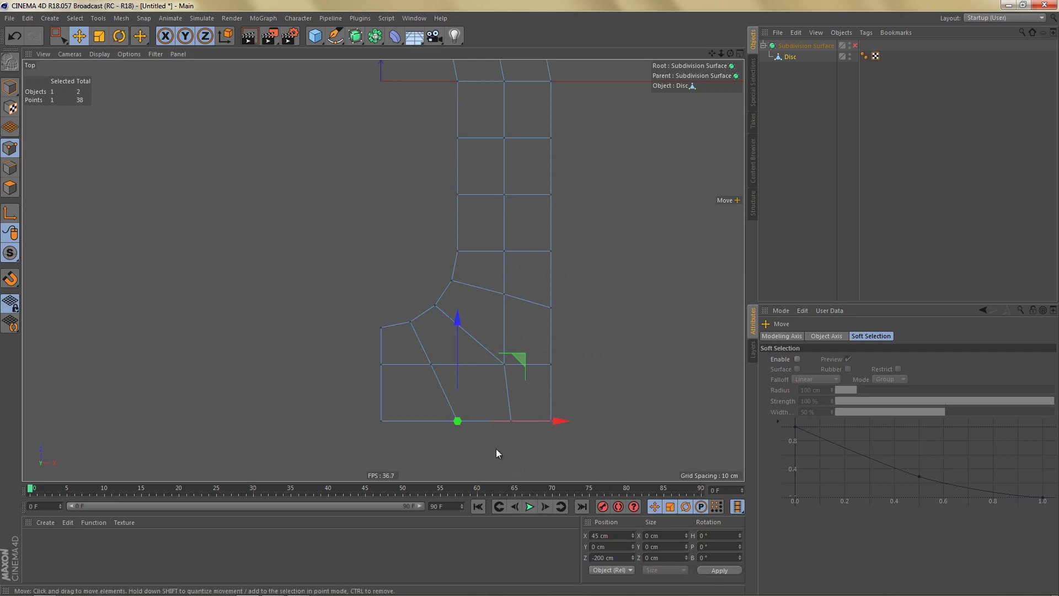
Dissolve the slanted edge in the lower corner and subdivide the remaining bottom edge segment at its midpoint.
{"action": "scroll", "coordinate": [500, 408], "scroll_direction": "up", "scroll_amount": 1}
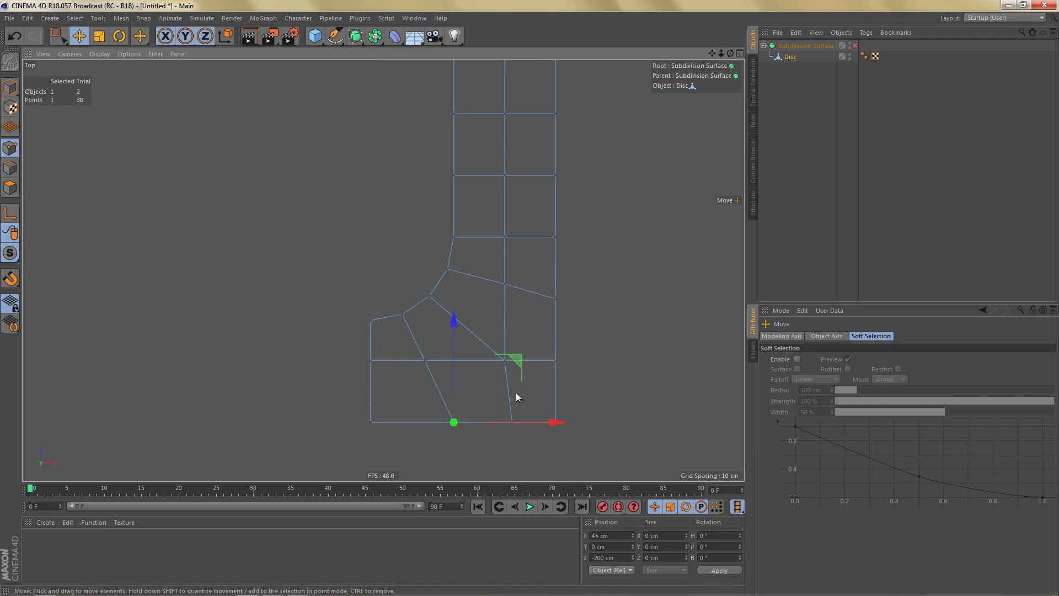
{"action": "key", "text": "u"}
{"action": "key", "text": "e"}
{"action": "left_click", "coordinate": [511, 391]}
{"action": "key", "text": "Delete"}
{"action": "left_click", "coordinate": [510, 423]}
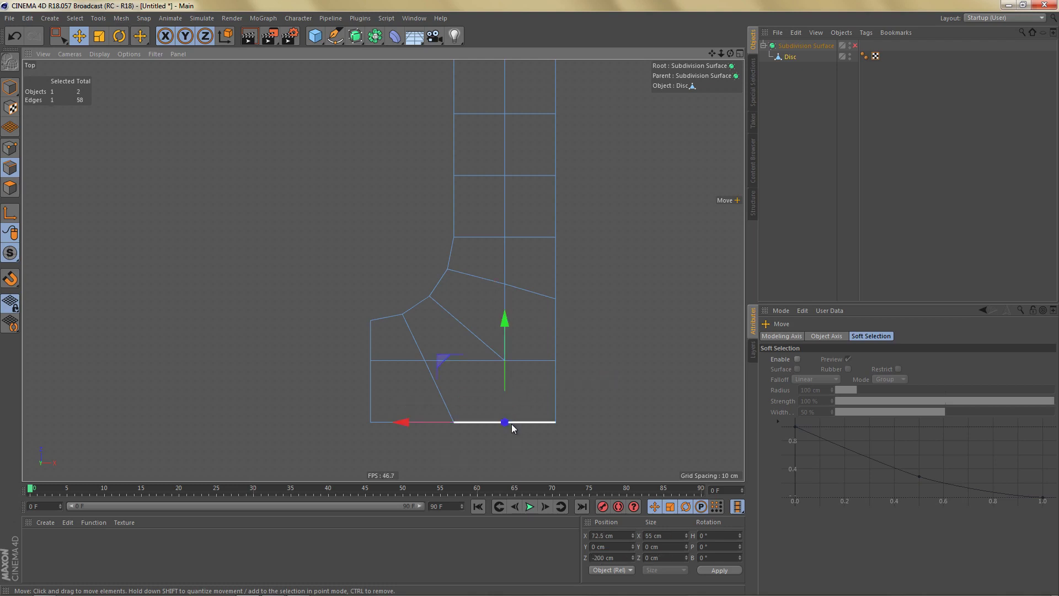
{"action": "key", "text": "u"}
{"action": "key", "text": "s"}
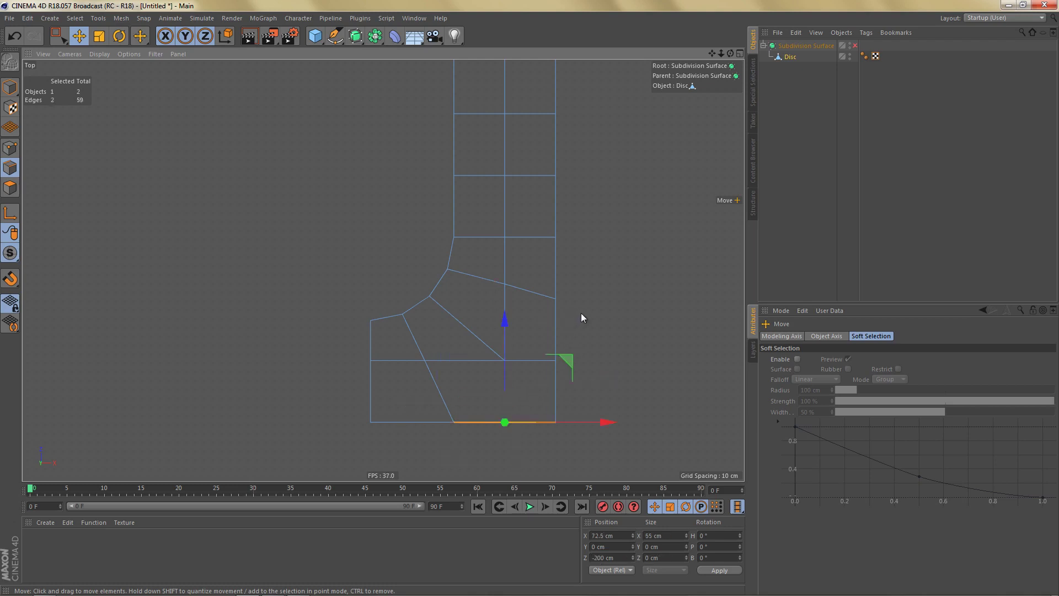
Connect the bottom edge's new midpoint to the middle-loop point directly above it.
{"action": "key", "text": "u"}
{"action": "key", "text": "p"}
{"action": "left_click", "coordinate": [512, 448]}
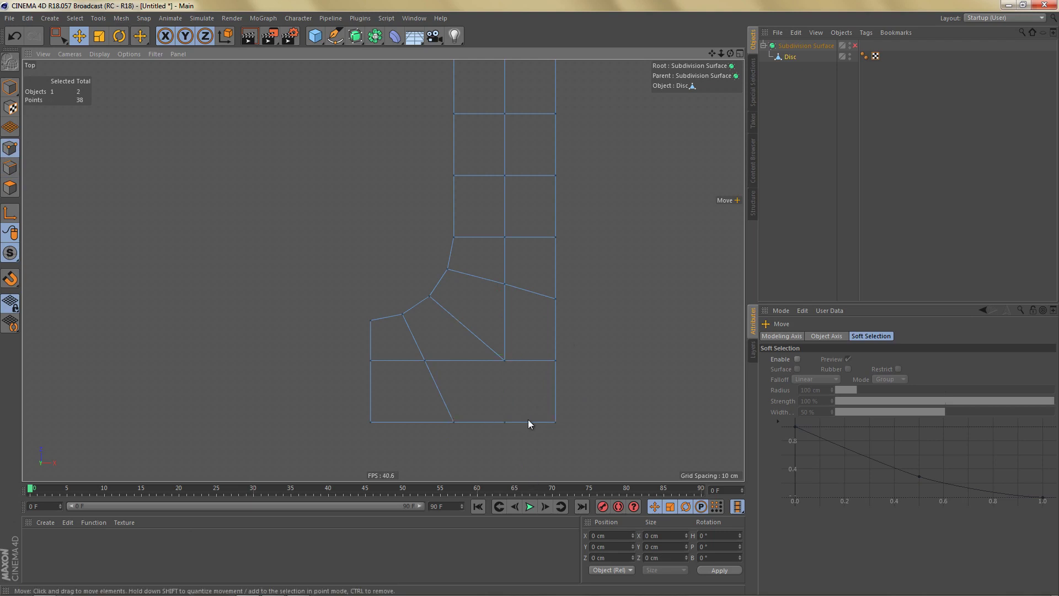
{"action": "key", "text": "s"}
{"action": "key", "text": "l"}
{"action": "left_click", "coordinate": [504, 360]}
{"action": "left_click", "coordinate": [505, 423], "text": "shift"}
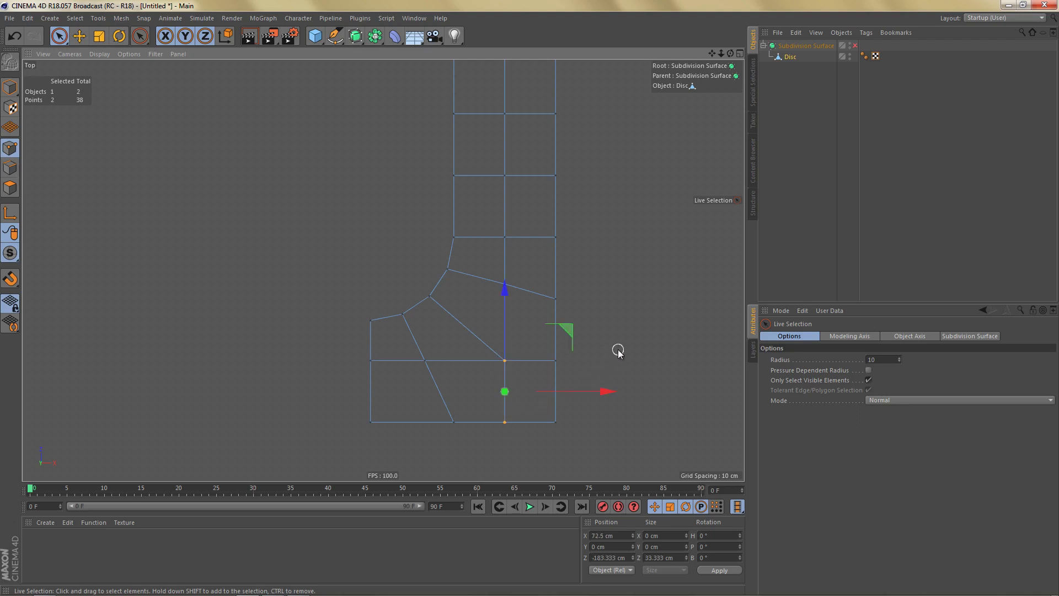
Move the upper middle-loop point along Z level with its outer neighbour, and shift the point below the slot's arc along X.
{"action": "left_click", "coordinate": [505, 284]}
{"action": "left_click_drag", "start_coordinate": [505, 183], "coordinate": [515, 198]}
{"action": "left_click", "coordinate": [426, 360]}
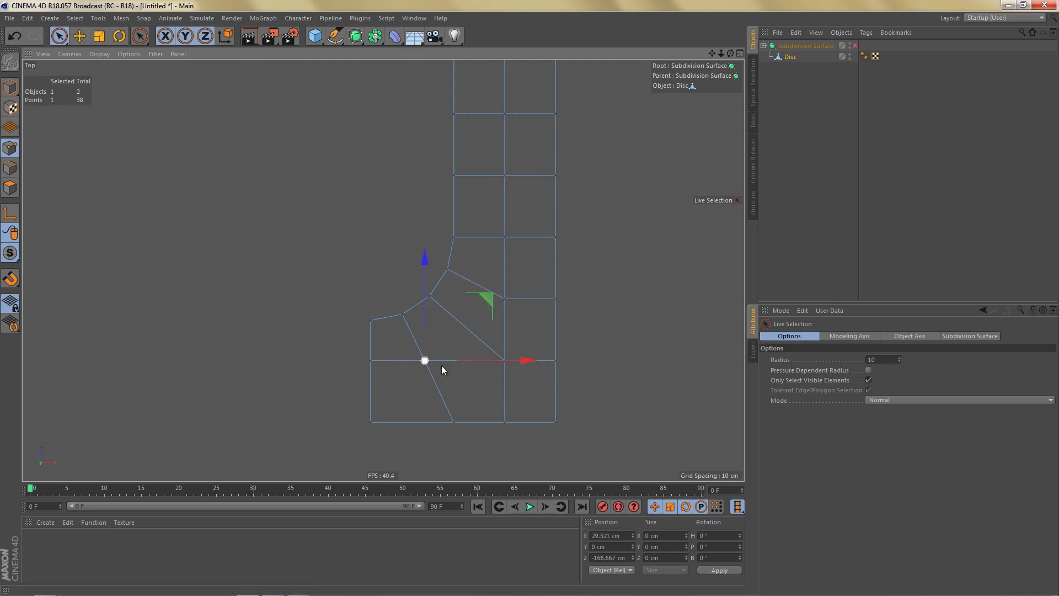
{"action": "left_click_drag", "start_coordinate": [525, 360], "coordinate": [532, 362]}
Select the three edges at the straight end in the perspective view and extend them about 200 cm outward along Z.
{"action": "middle_click", "coordinate": [510, 317]}
{"action": "middle_click", "coordinate": [333, 170]}
{"action": "right_click_drag", "start_coordinate": [368, 190], "coordinate": [334, 230], "text": "alt"}
{"action": "left_click_drag", "start_coordinate": [405, 246], "coordinate": [392, 335], "text": "alt"}
{"action": "middle_click_drag", "start_coordinate": [394, 313], "coordinate": [404, 326], "text": "alt"}
{"action": "key", "text": "Return"}
{"action": "left_click", "coordinate": [370, 269], "text": "shift"}
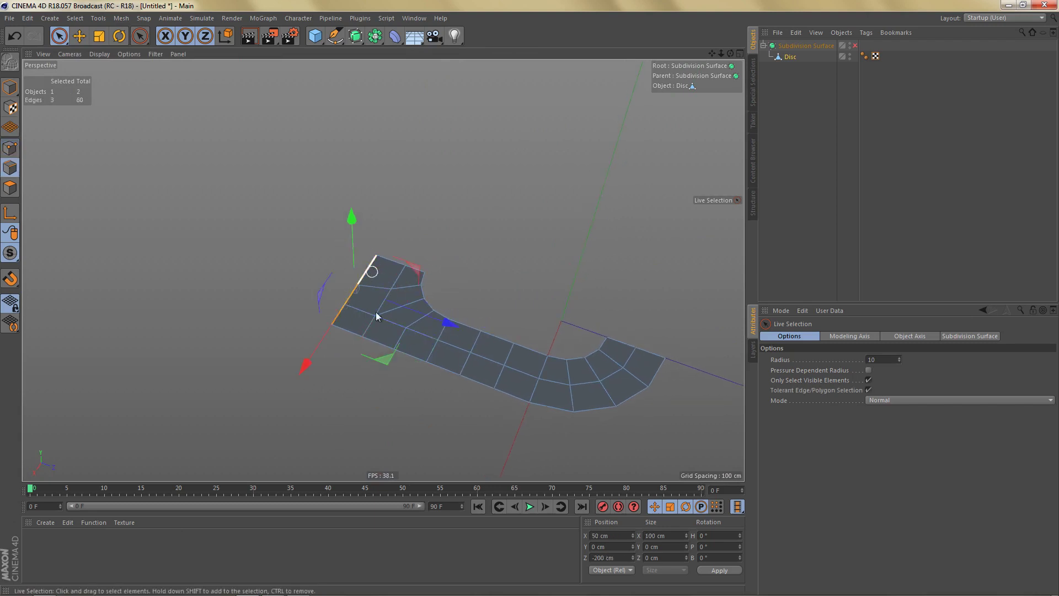
{"action": "middle_click_drag", "start_coordinate": [402, 343], "coordinate": [430, 354], "text": "alt"}
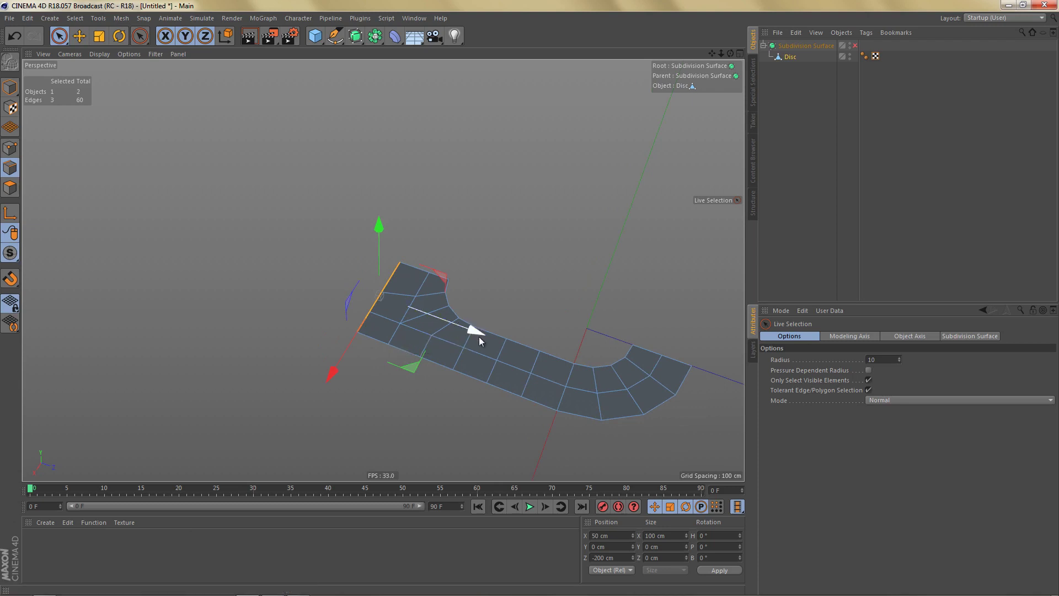
{"action": "left_click_drag", "start_coordinate": [478, 335], "coordinate": [302, 284], "text": "ctrl"}
{"action": "left_click", "coordinate": [398, 359]}
Complete the roughly 200 cm outward extension of the straight end and compare the base's proportions with the bracket in the reference image.
{"action": "left_click_drag", "start_coordinate": [374, 311], "coordinate": [417, 325], "text": "alt"}
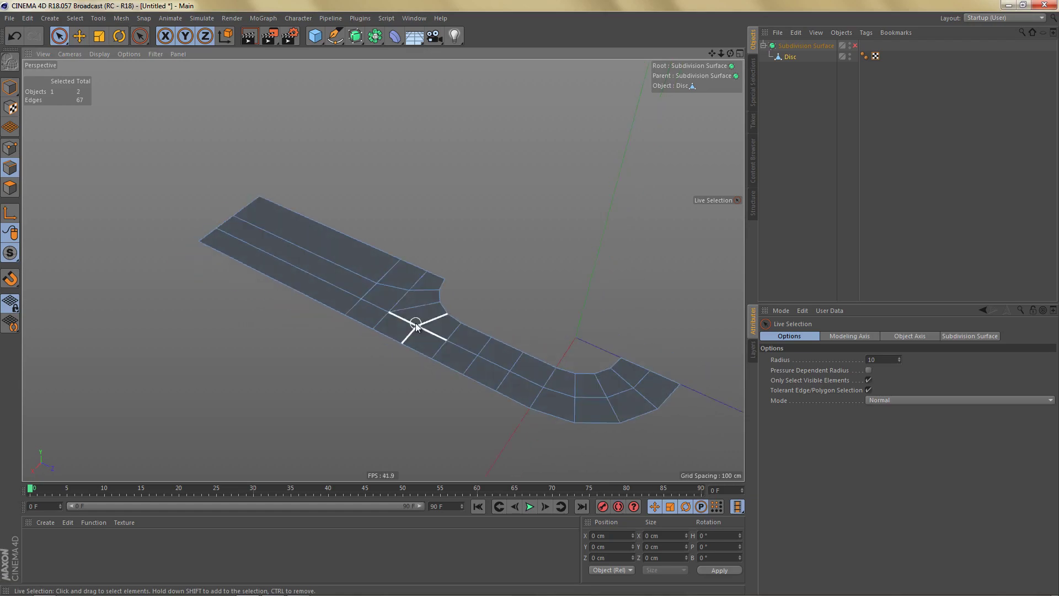
{"action": "key", "text": "alt+Tab"}
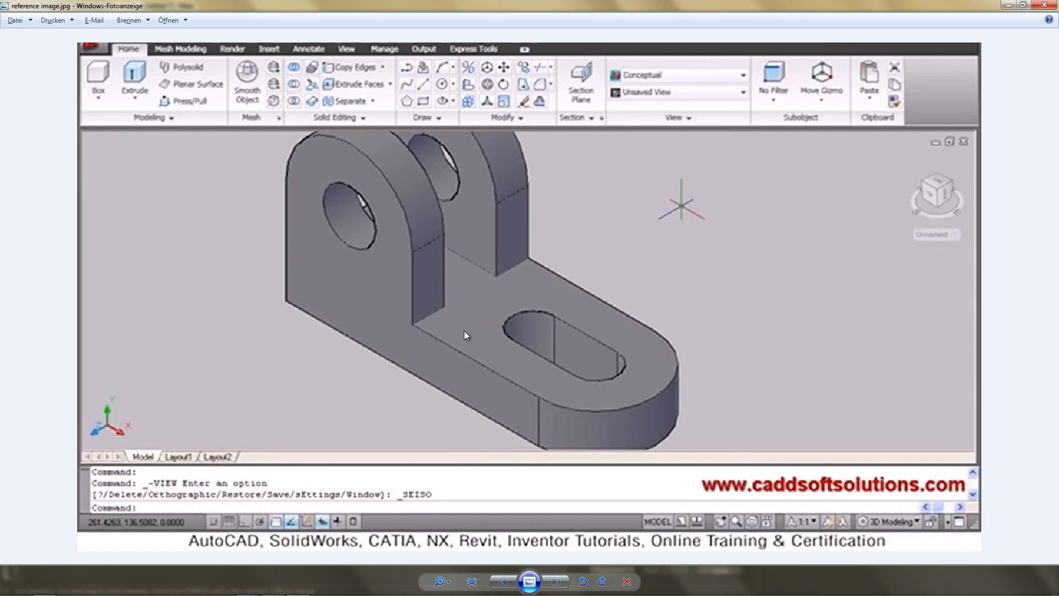
{"action": "key", "text": "alt+Tab"}
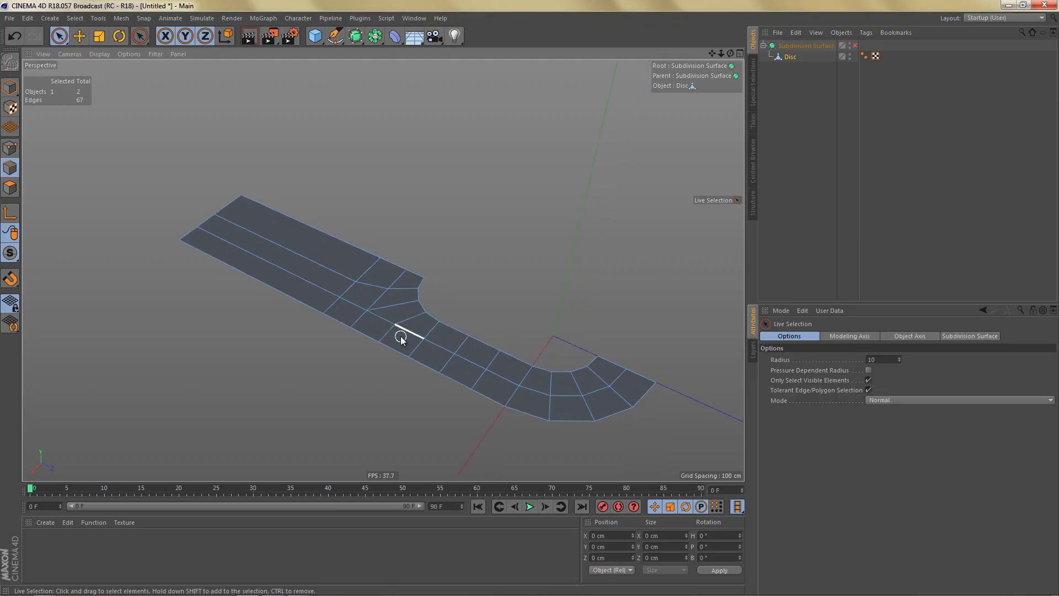
Select all polygons of the flat base and extrude them upward about 43 cm with Create Caps enabled.
{"action": "key", "text": "Return"}
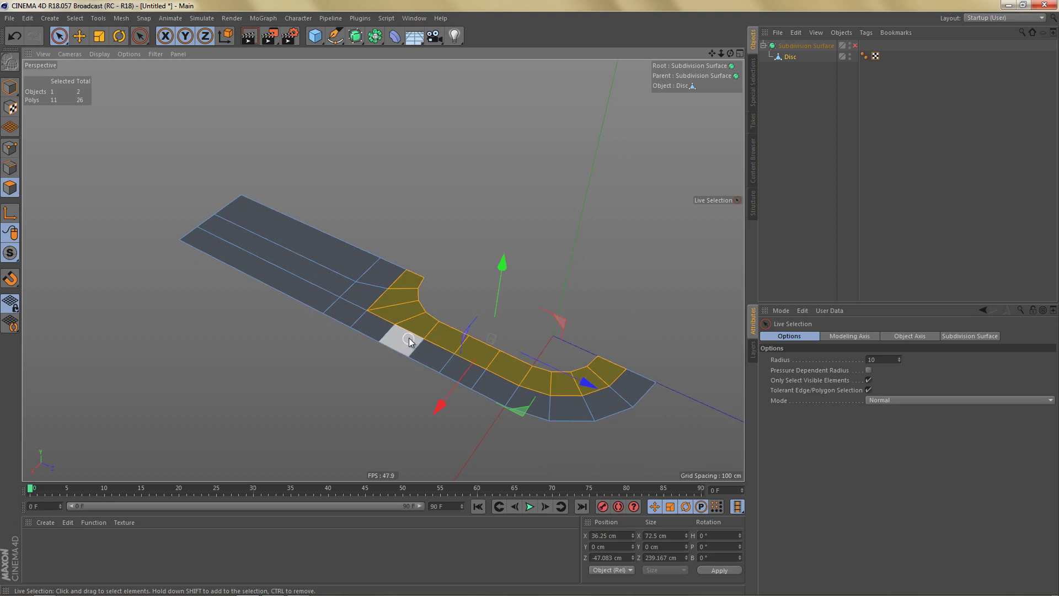
{"action": "key", "text": "ctrl+a"}
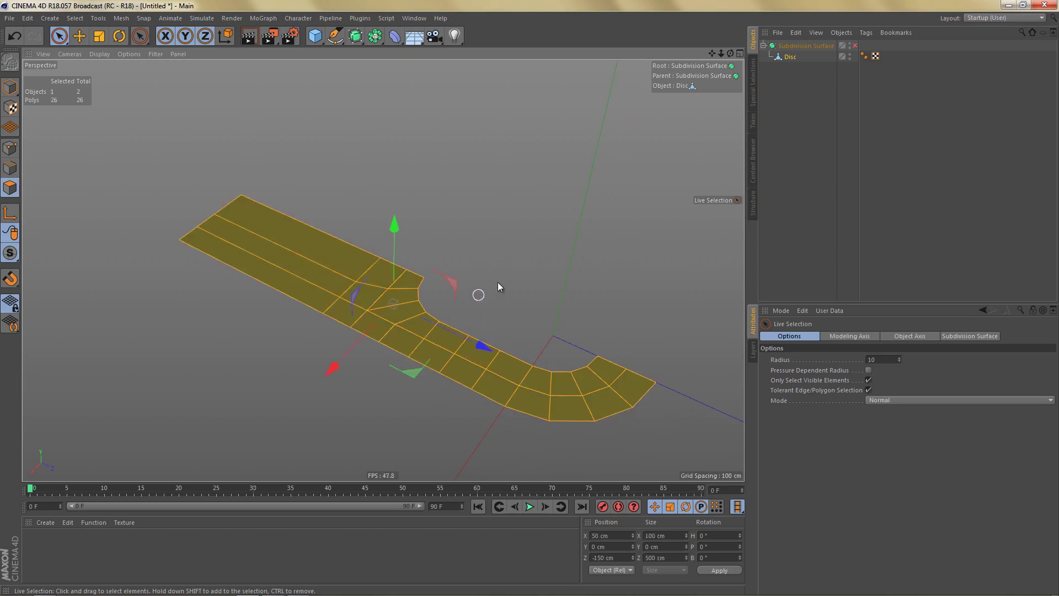
{"action": "key", "text": "d"}
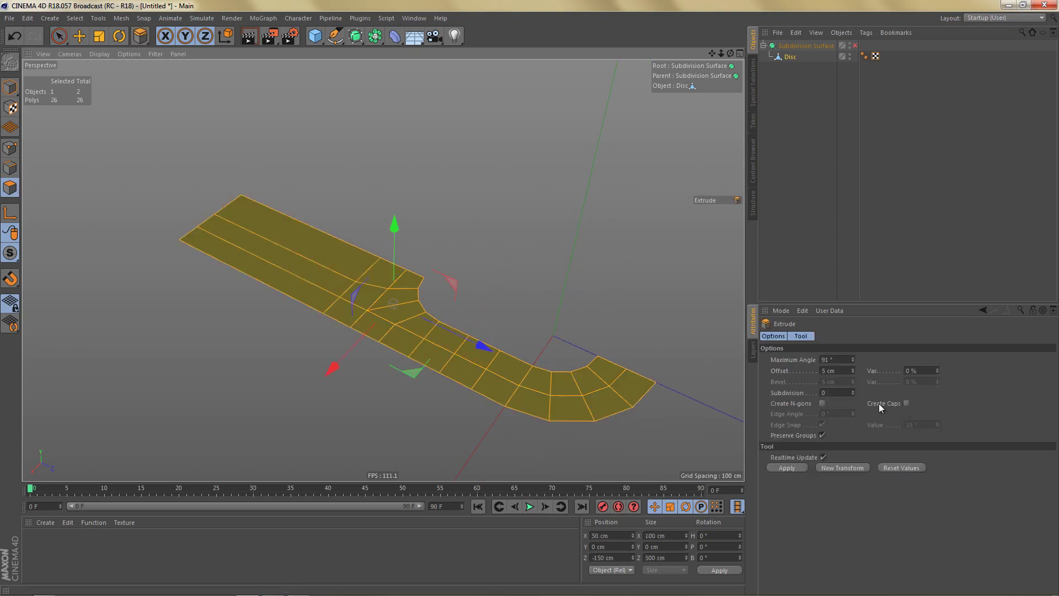
{"action": "left_click", "coordinate": [906, 402]}
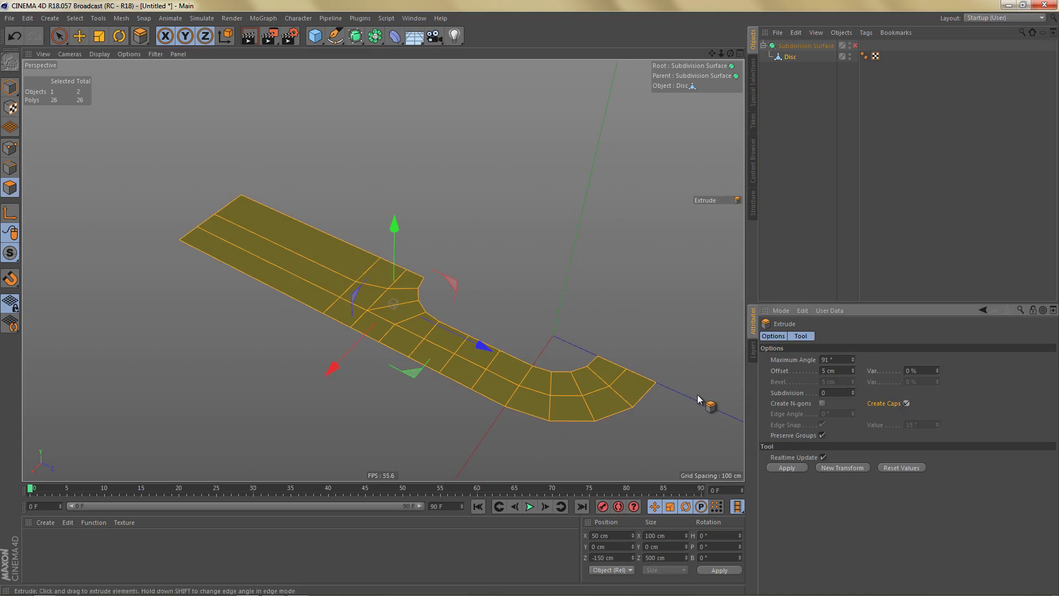
{"action": "left_click_drag", "start_coordinate": [632, 418], "coordinate": [529, 299]}
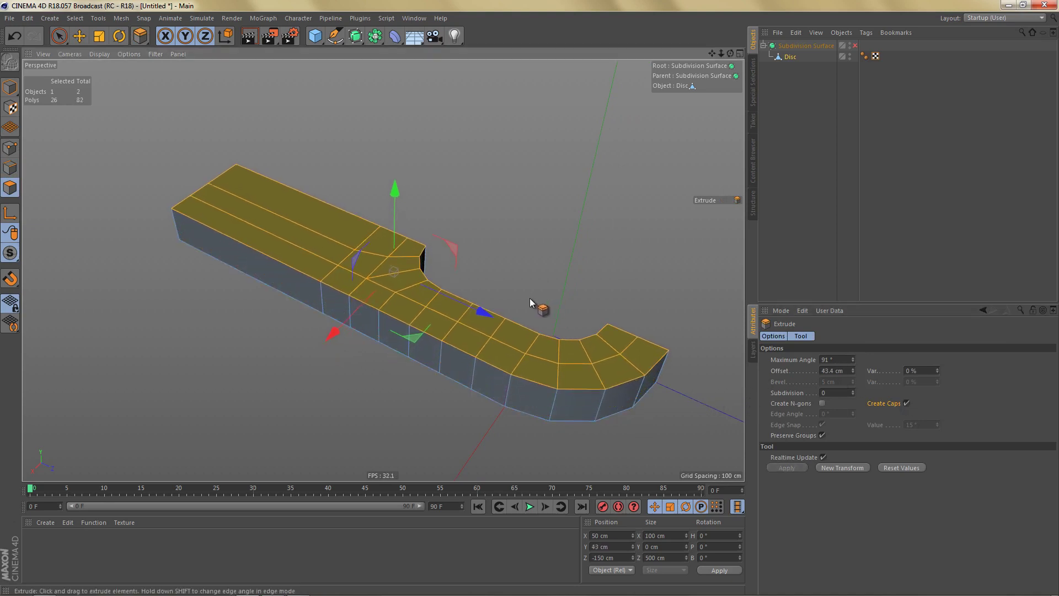
Check the base thickness against the reference image and set the base's extrusion offset to 60 cm.
{"action": "key", "text": "alt+Tab"}
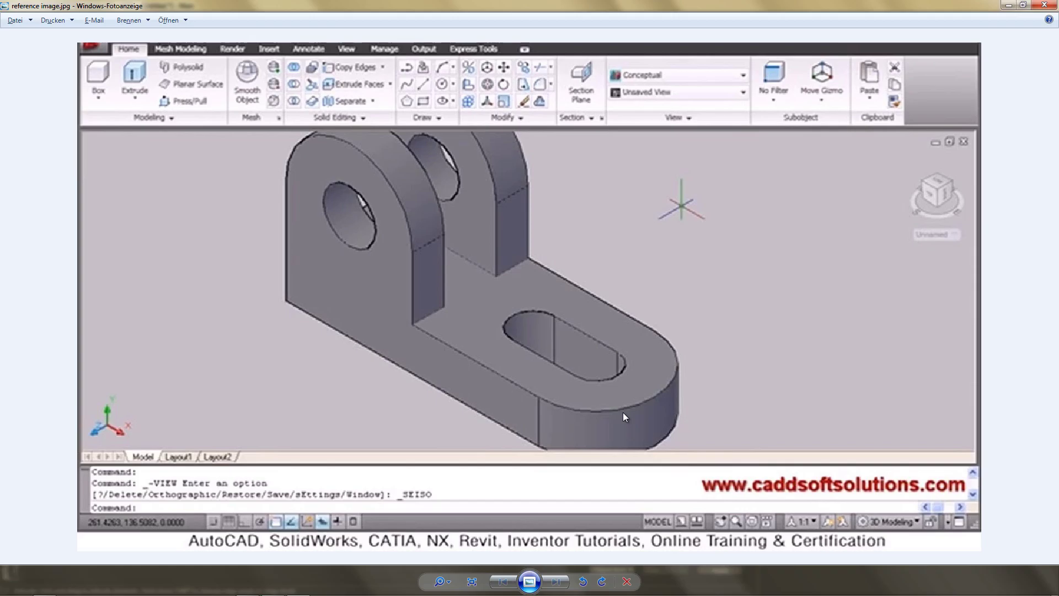
{"action": "key", "text": "alt+Tab"}
{"action": "left_click_drag", "start_coordinate": [584, 376], "coordinate": [528, 301]}
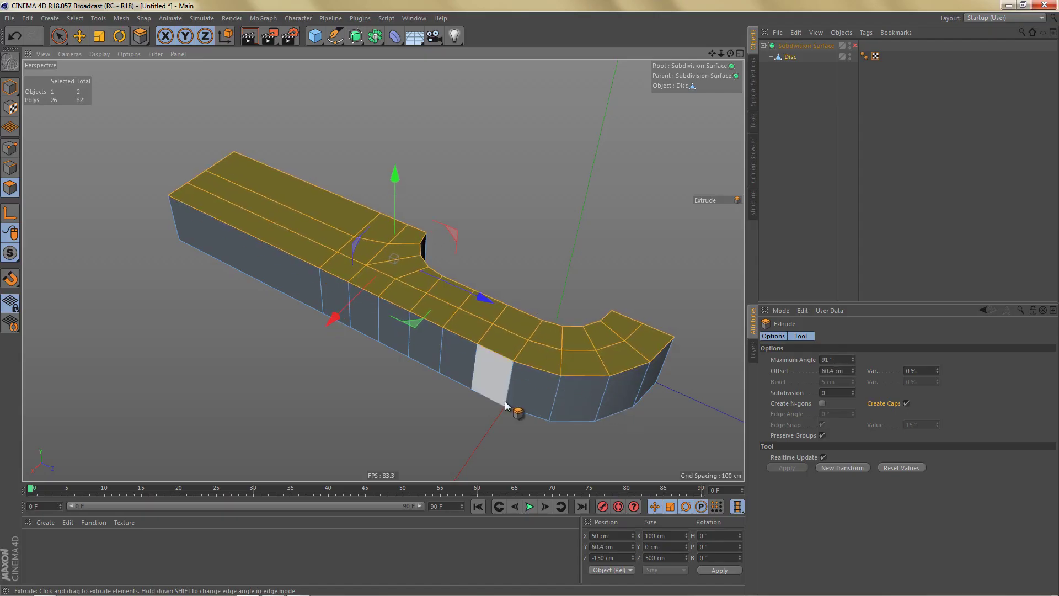
{"action": "left_click", "coordinate": [842, 374]}
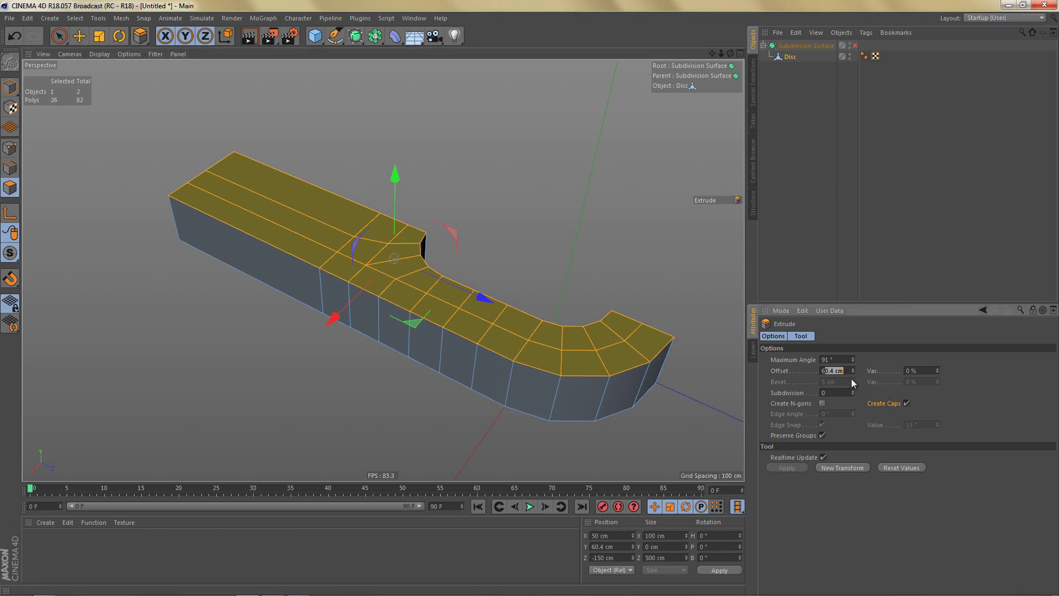
{"action": "type", "text": "0"}
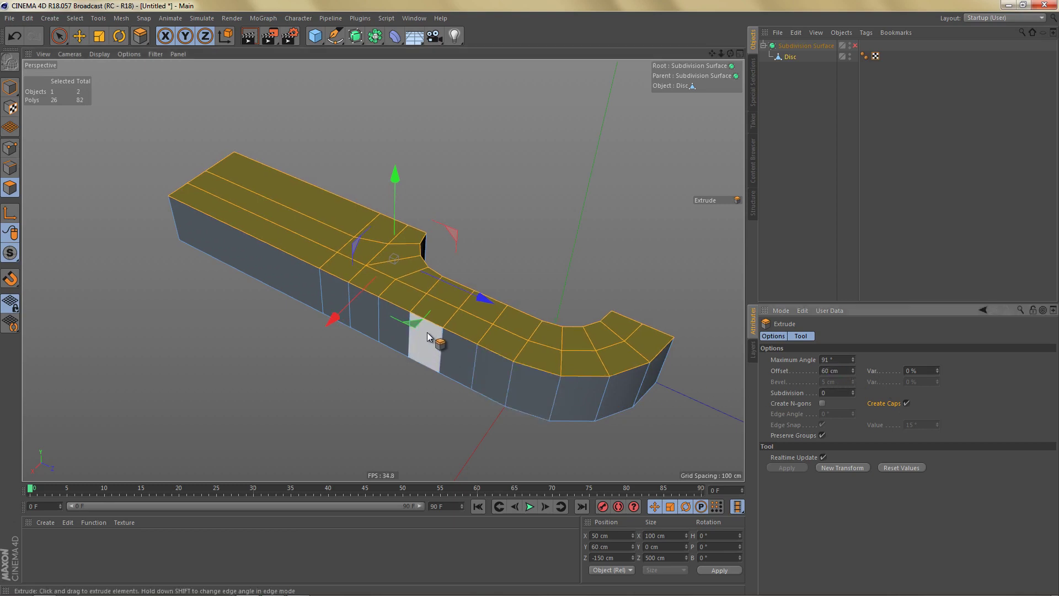
{"action": "key", "text": "Return"}
Select the two outer long top polygons at the straight end and extrude them upward about 101 cm with Create Caps disabled.
{"action": "key", "text": "space"}
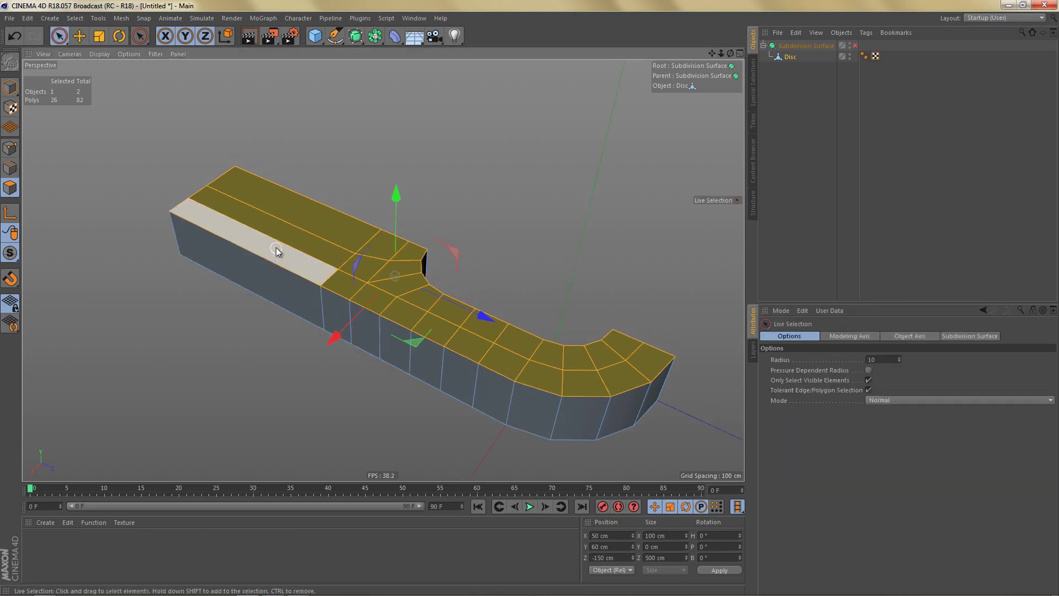
{"action": "left_click", "coordinate": [286, 262]}
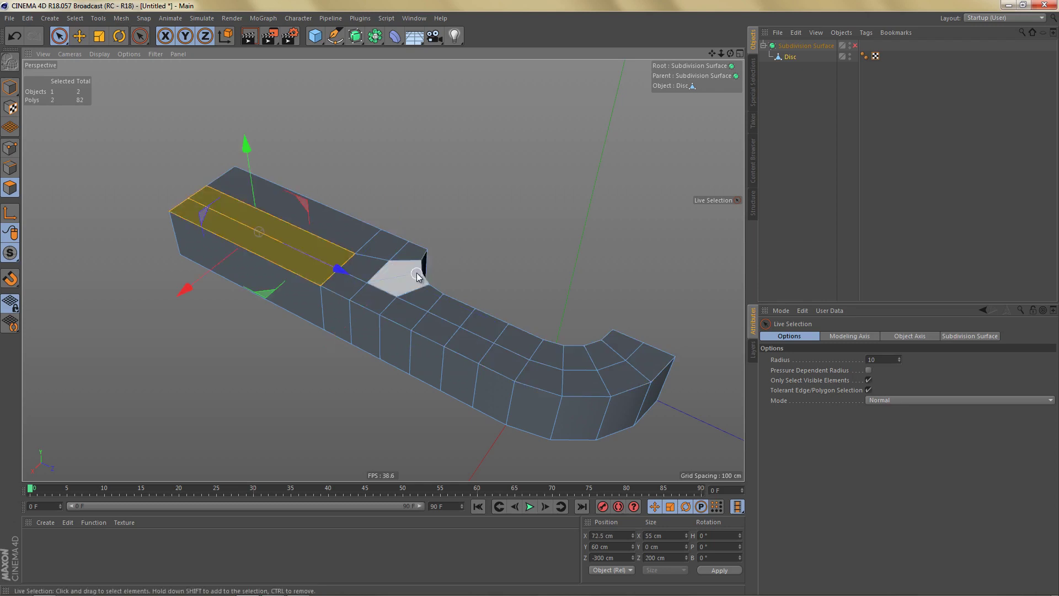
{"action": "key", "text": "space"}
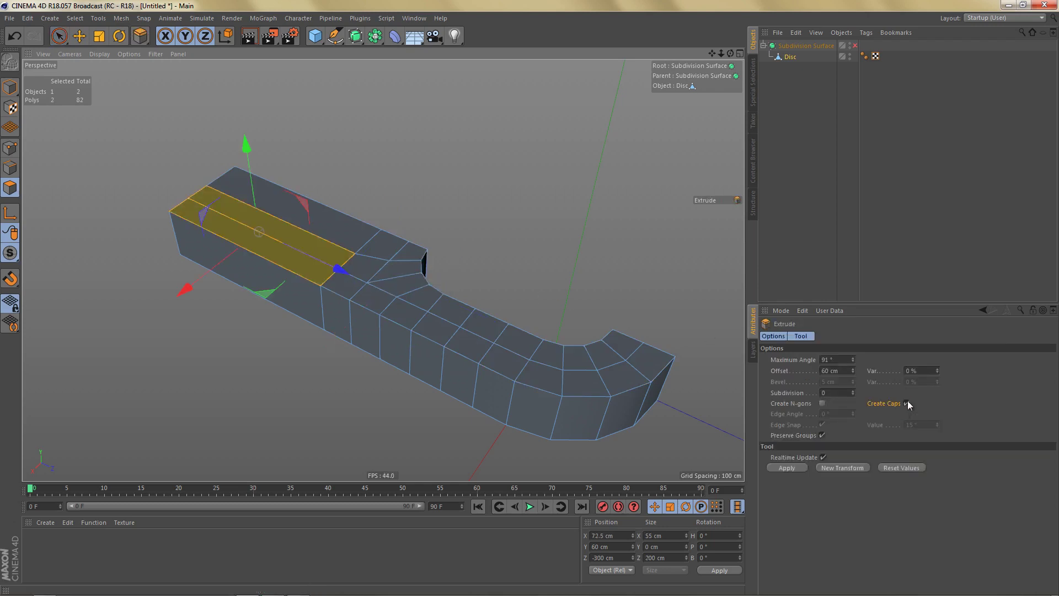
{"action": "left_click_drag", "start_coordinate": [375, 379], "coordinate": [530, 297]}
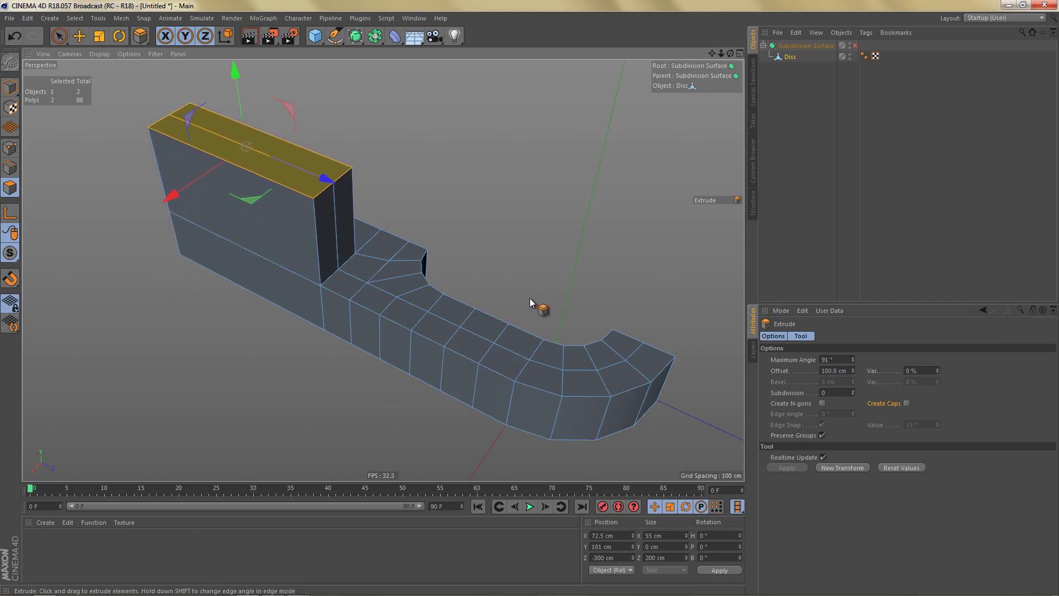
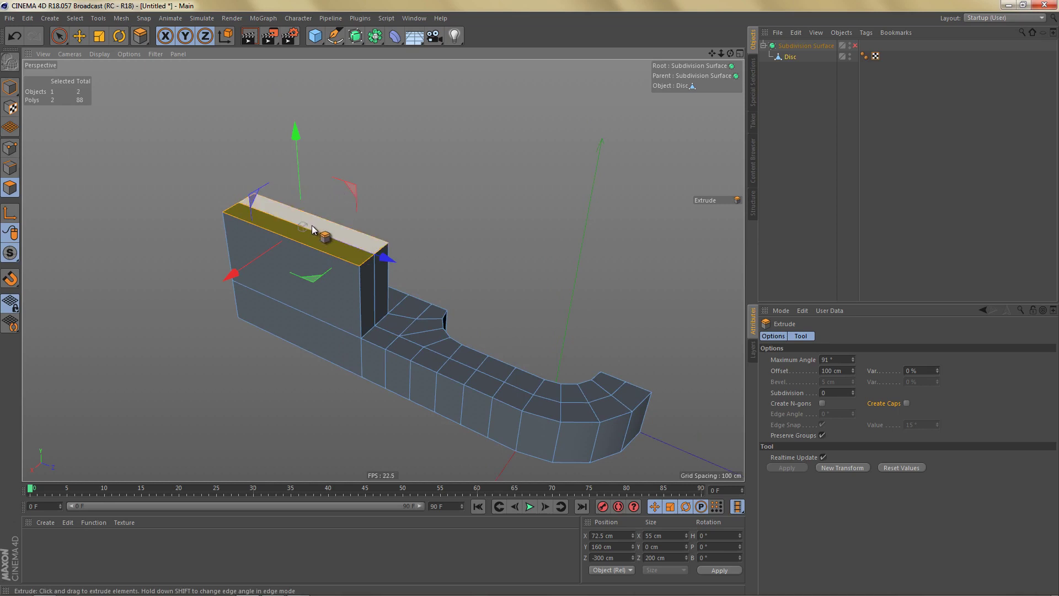
Select the three long top edges of the upright lug and cut them across at the middle.
{"action": "scroll", "coordinate": [310, 223], "scroll_direction": "up", "scroll_amount": 1}
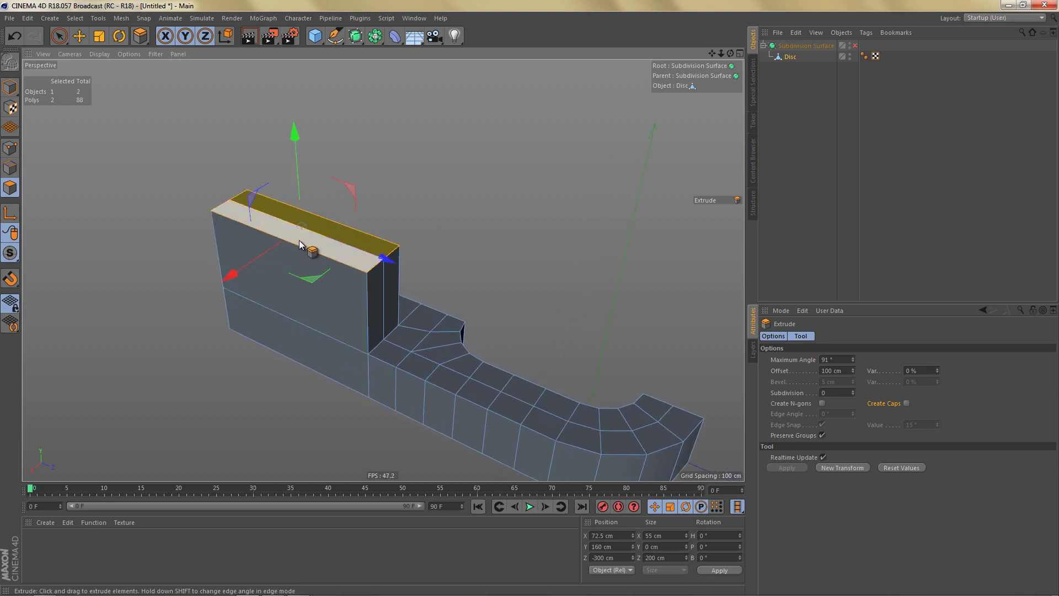
{"action": "key", "text": "Return"}
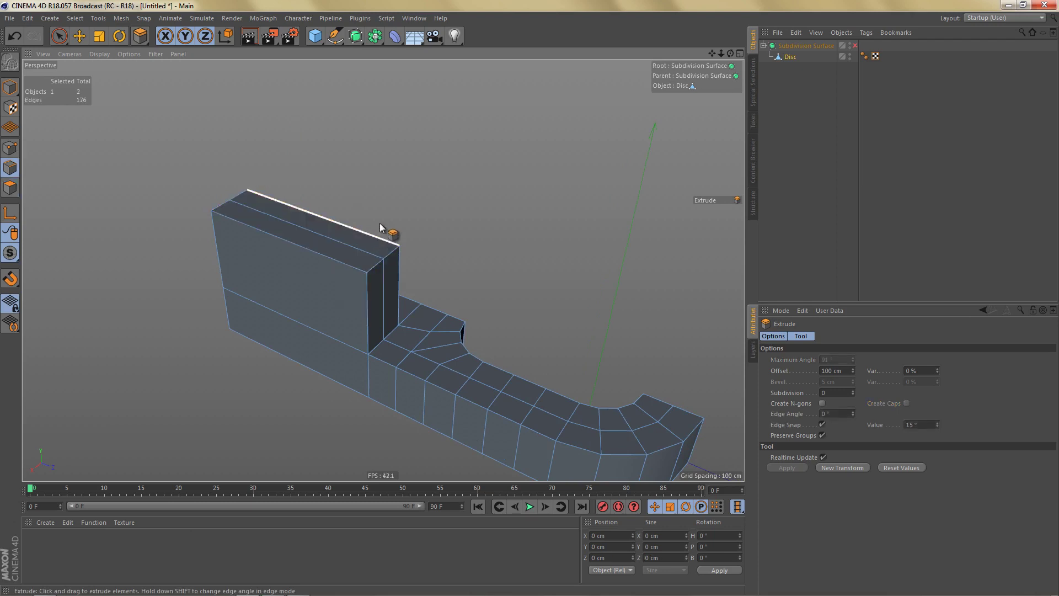
{"action": "key", "text": "space"}
{"action": "left_click_drag", "start_coordinate": [323, 206], "coordinate": [293, 244]}
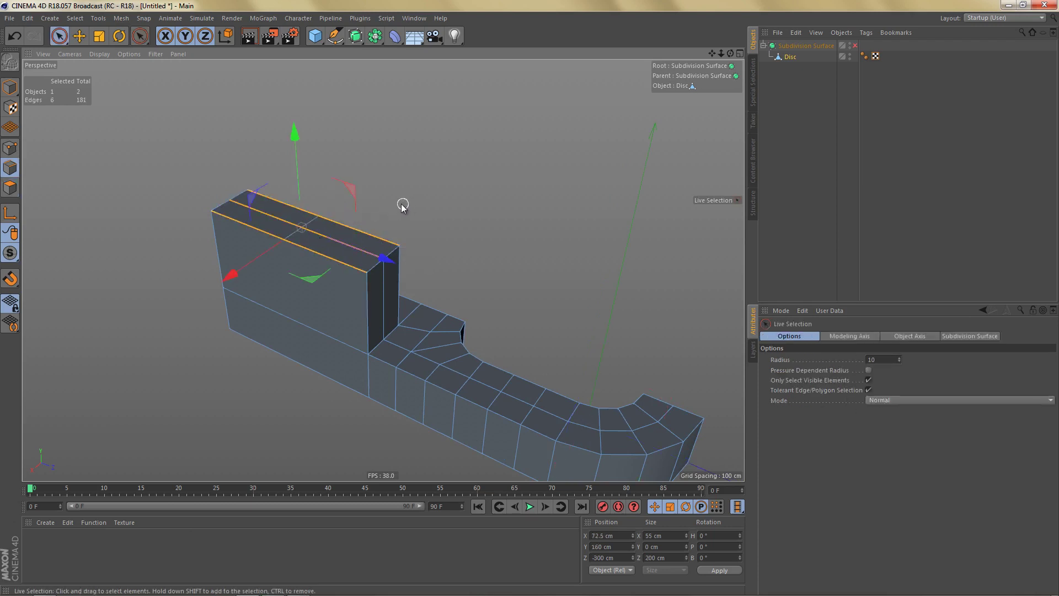
{"action": "key", "text": "Return"}
Delete the two top polygons on the half of the lug facing the slotted base.
{"action": "left_click", "coordinate": [340, 238]}
{"action": "left_click", "coordinate": [340, 243], "text": "shift"}
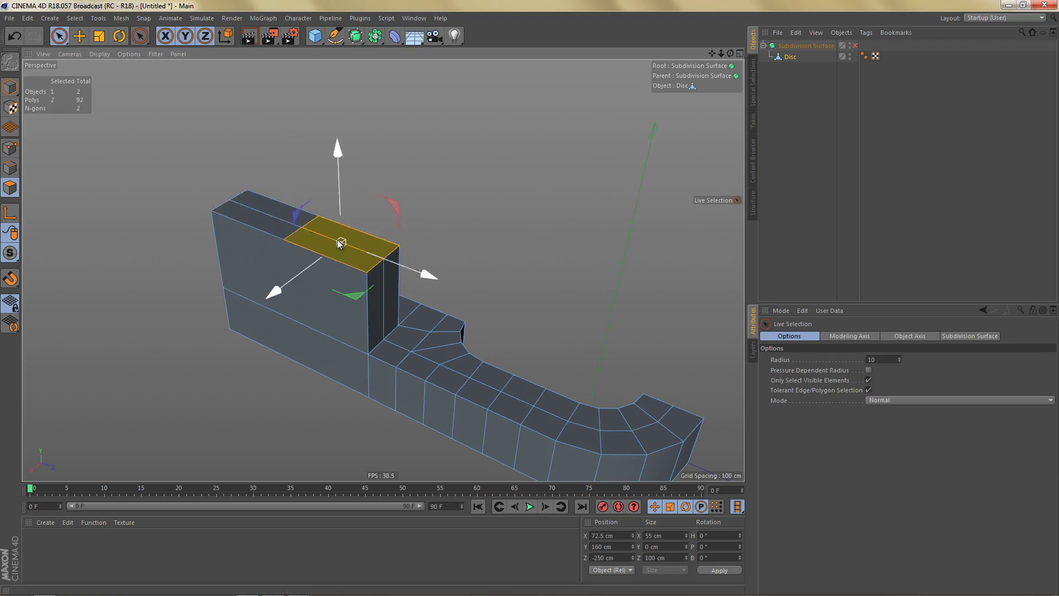
{"action": "key", "text": "Delete"}
{"action": "scroll", "coordinate": [293, 224], "scroll_direction": "up", "scroll_amount": 3}
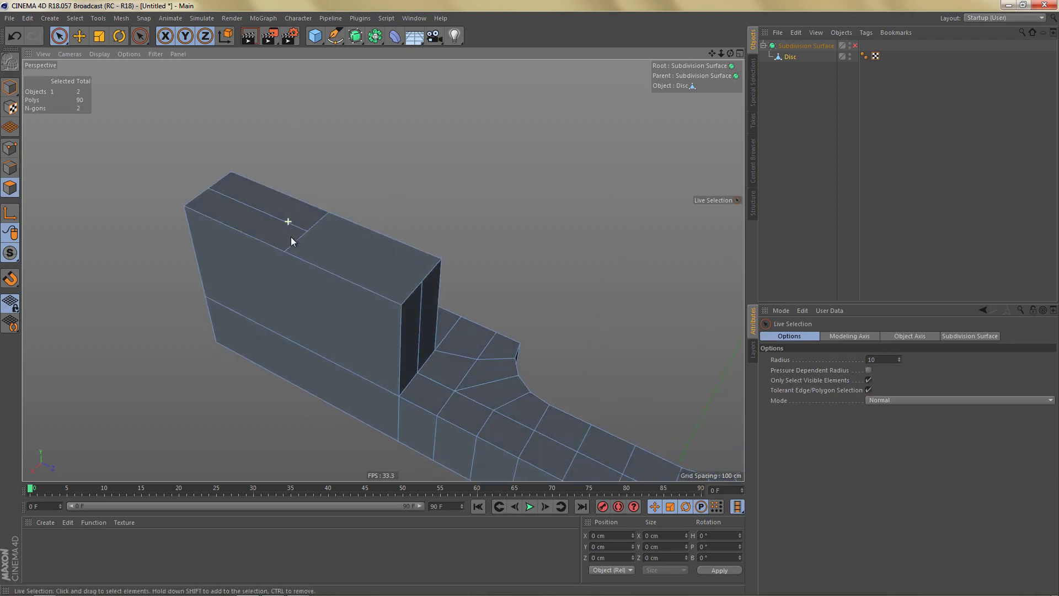
Wedge the two remaining top polygons of the lug around its middle cross edge with MagicWedgeTool at an angle of 5.
{"action": "left_click", "coordinate": [272, 213]}
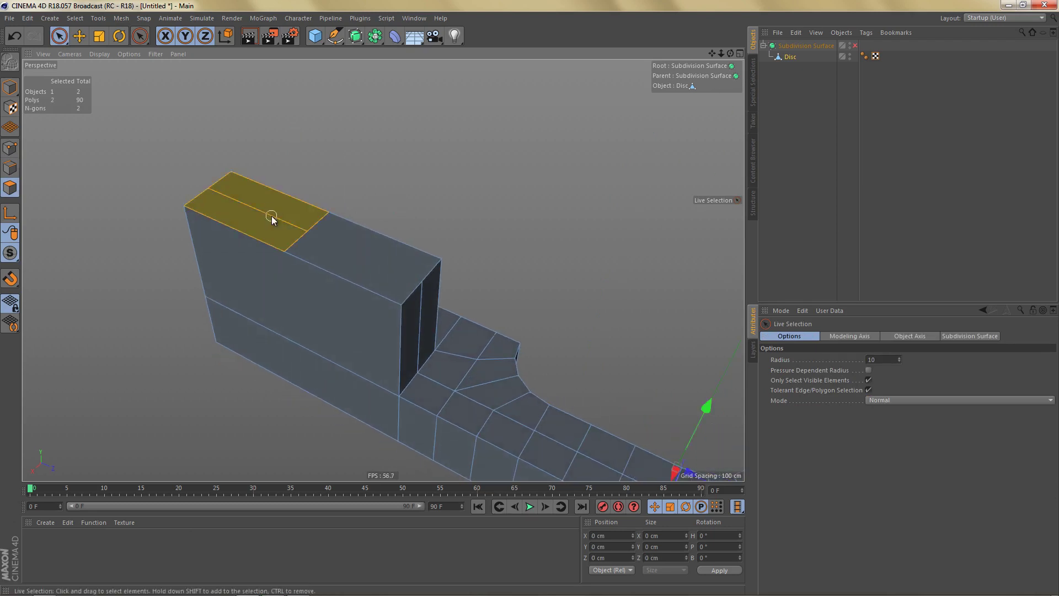
{"action": "left_click", "coordinate": [360, 19]}
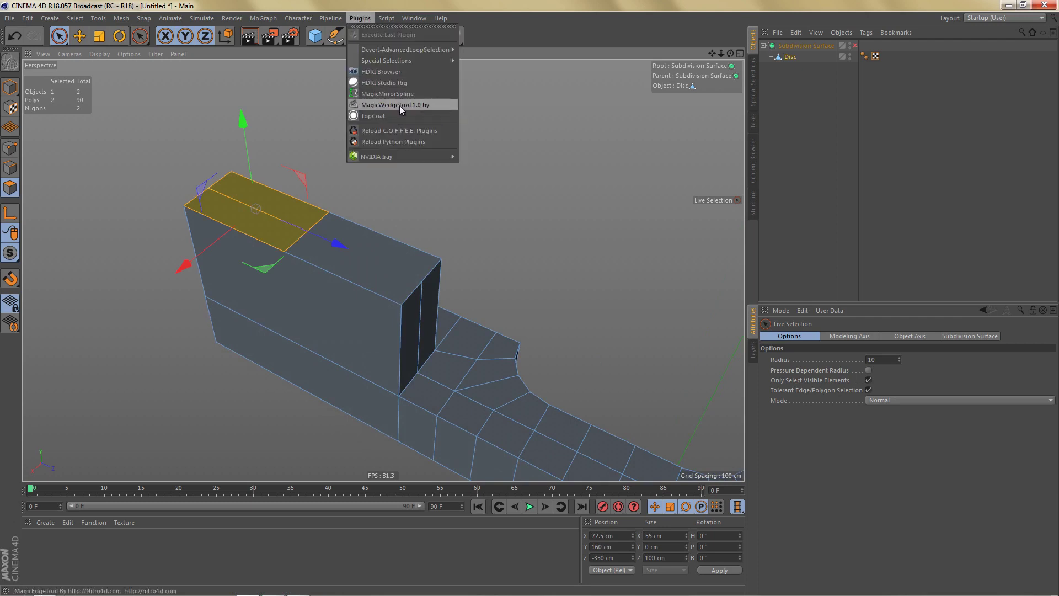
{"action": "left_click", "coordinate": [399, 105]}
{"action": "middle_click_drag", "start_coordinate": [349, 216], "coordinate": [368, 216], "text": "alt"}
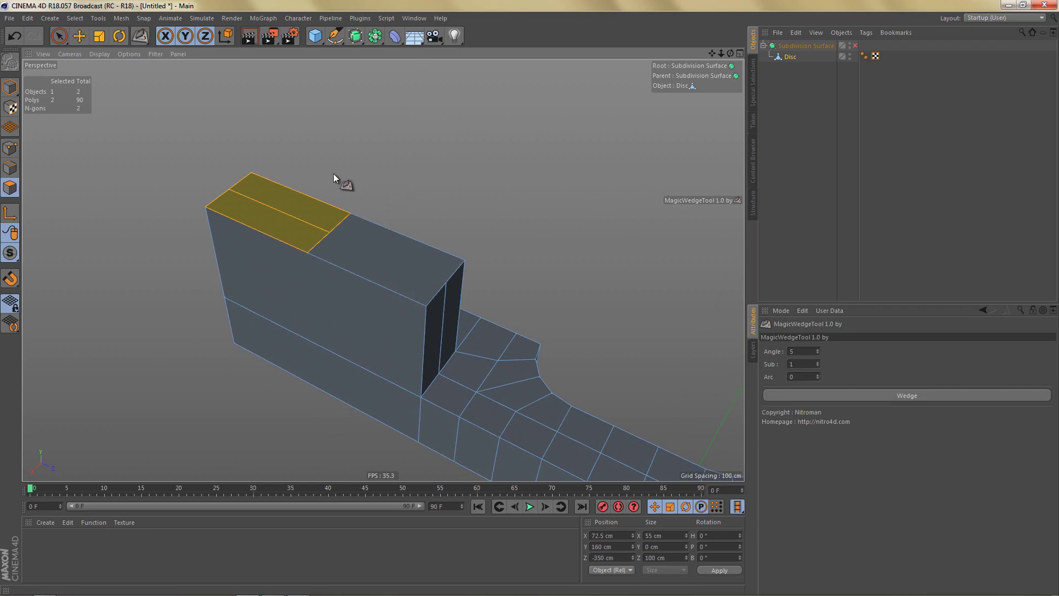
{"action": "left_click", "coordinate": [309, 212]}
{"action": "left_click", "coordinate": [323, 241]}
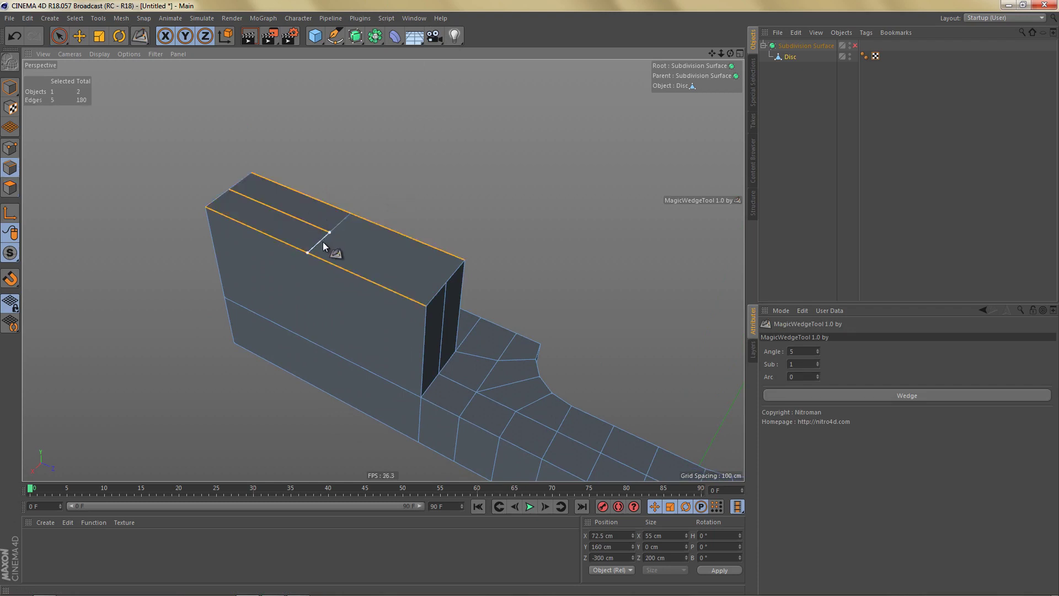
{"action": "left_click", "coordinate": [342, 221]}
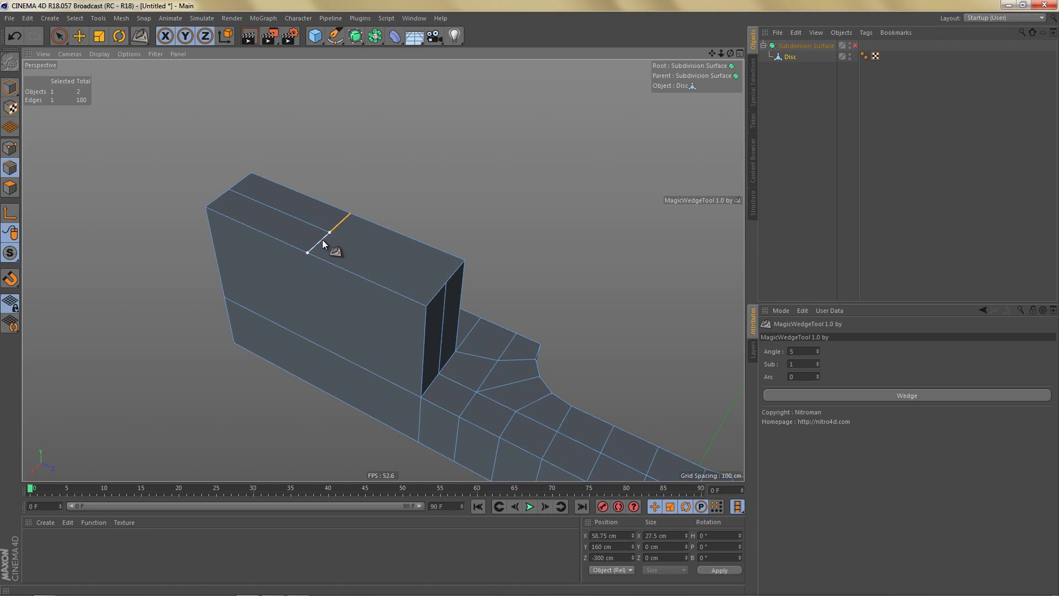
{"action": "left_click", "coordinate": [338, 226]}
{"action": "left_click_drag", "start_coordinate": [548, 275], "coordinate": [529, 299]}
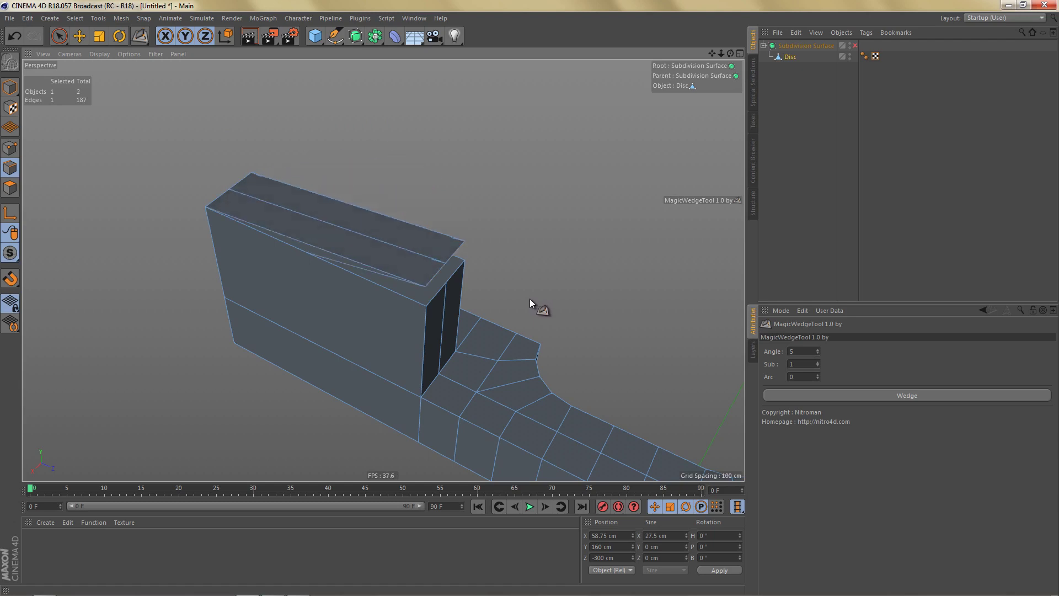
Set the wedge angle to -180 and its subdivision to 8 to round the top of the lug.
{"action": "key", "text": "ctrl+z"}
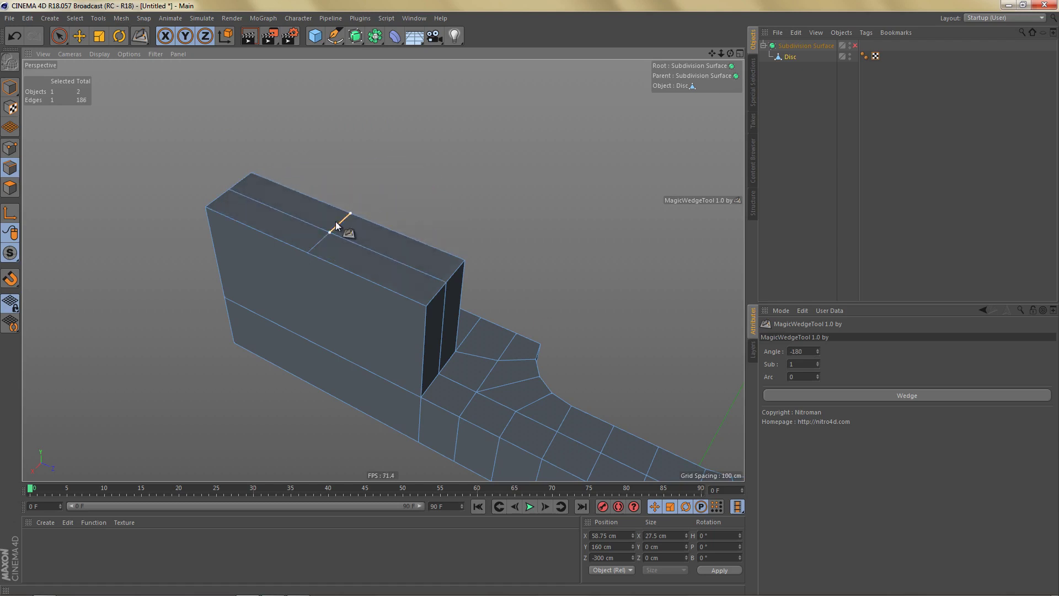
{"action": "middle_click_drag", "start_coordinate": [437, 308], "coordinate": [409, 287], "text": "alt"}
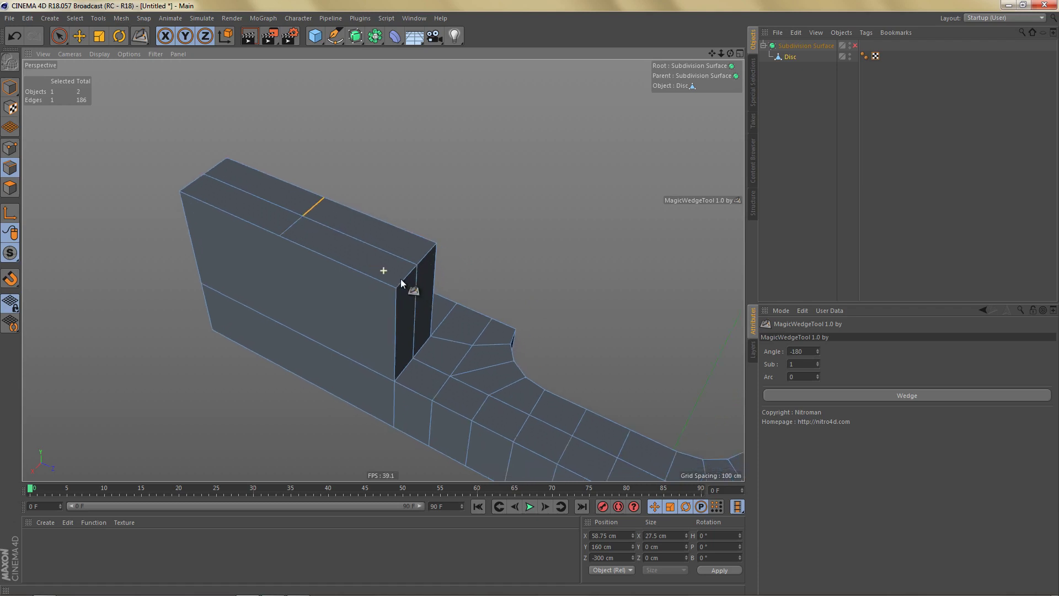
{"action": "left_click", "coordinate": [818, 362]}
{"action": "left_click", "coordinate": [817, 361]}
{"action": "left_click", "coordinate": [817, 362]}
{"action": "left_click", "coordinate": [818, 362]}
{"action": "left_click", "coordinate": [818, 361]}
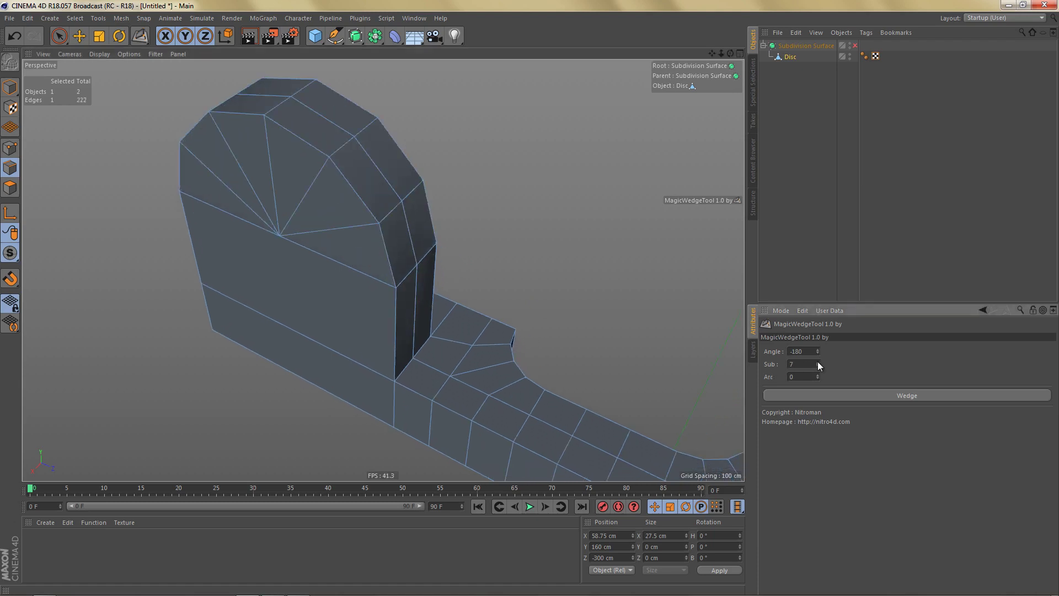
{"action": "left_click", "coordinate": [818, 362]}
{"action": "left_click", "coordinate": [817, 362]}
{"action": "right_click_drag", "start_coordinate": [482, 279], "coordinate": [446, 301], "text": "alt"}
{"action": "middle_click_drag", "start_coordinate": [447, 304], "coordinate": [376, 262], "text": "alt"}
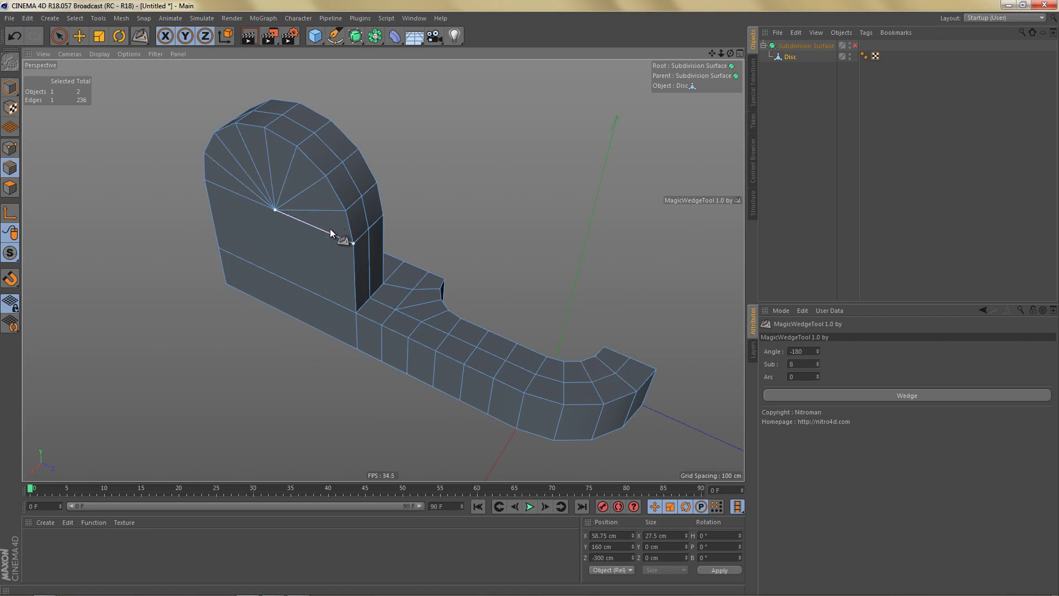
Delete the two leftover polygons inside the lug where the wedge ends, and optimize the mesh.
{"action": "key", "text": "e"}
{"action": "middle_click_drag", "start_coordinate": [331, 228], "coordinate": [370, 246], "text": "alt"}
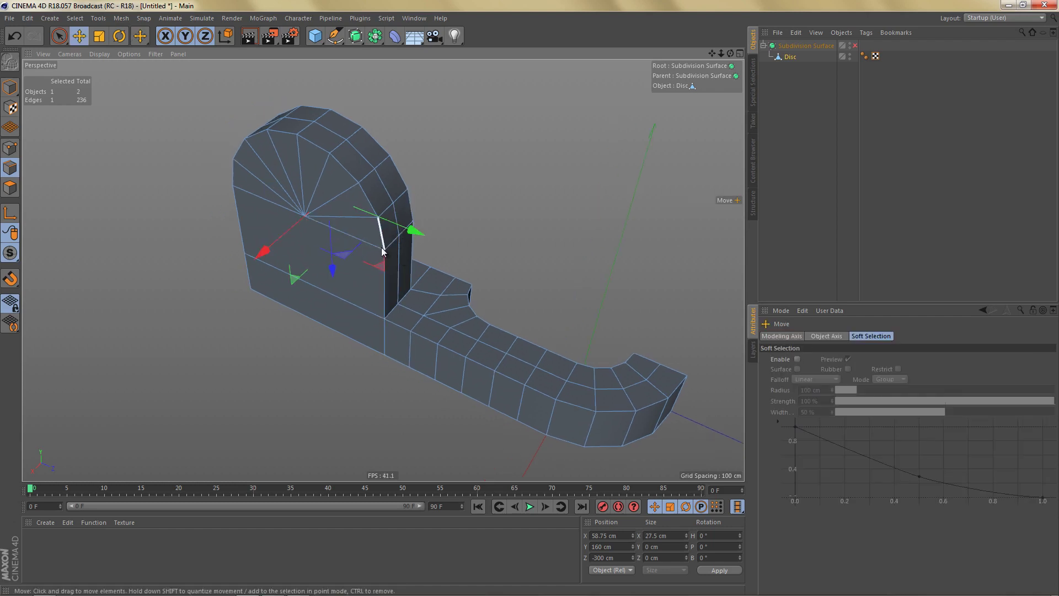
{"action": "right_click_drag", "start_coordinate": [382, 247], "coordinate": [409, 245], "text": "alt"}
{"action": "key", "text": "Return"}
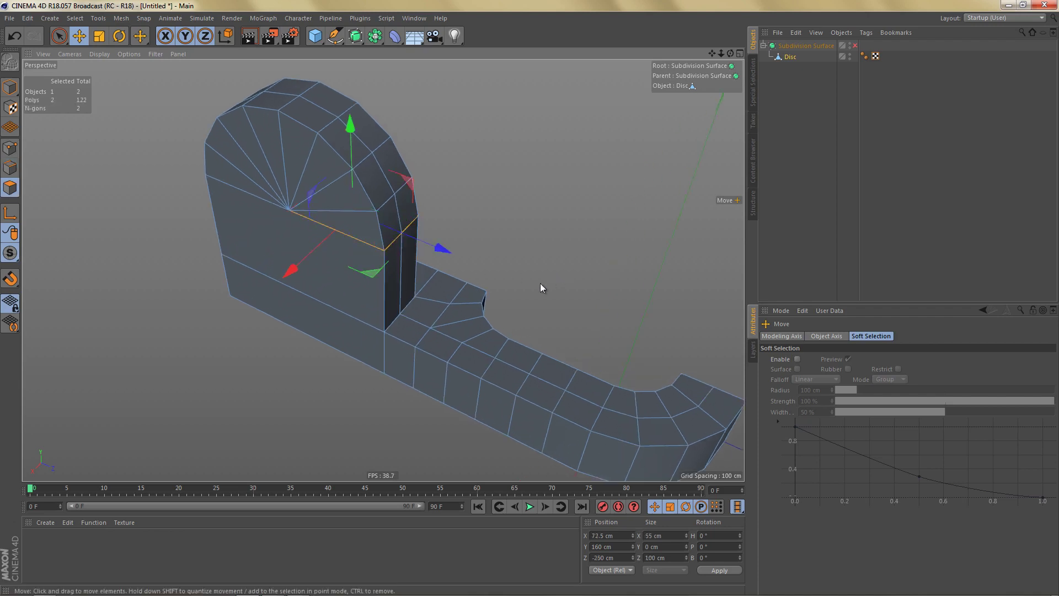
{"action": "left_click_drag", "start_coordinate": [489, 251], "coordinate": [518, 221], "text": "alt"}
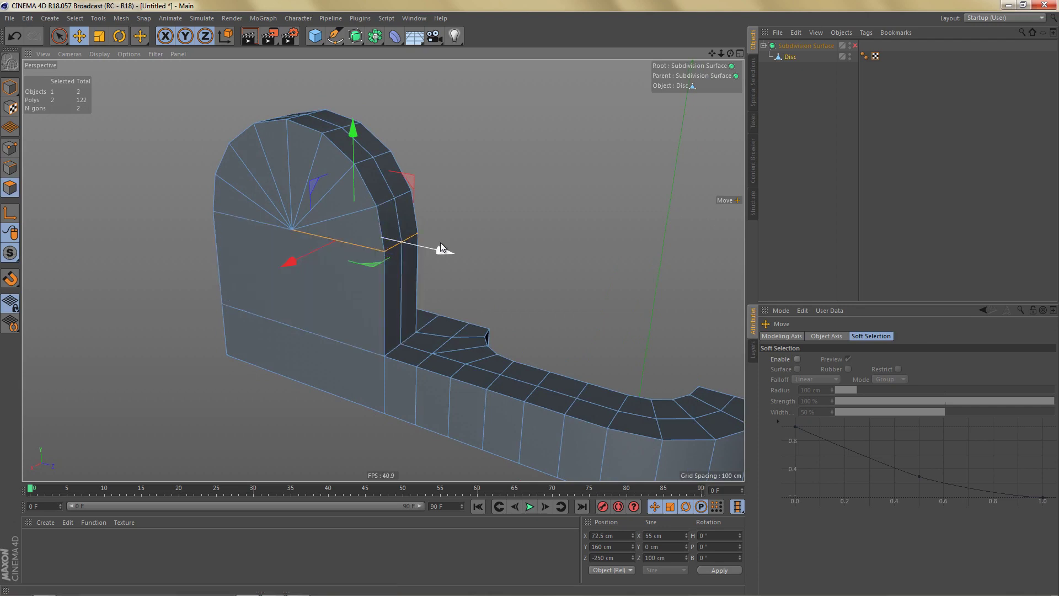
{"action": "key", "text": "Delete"}
{"action": "right_click", "coordinate": [471, 197]}
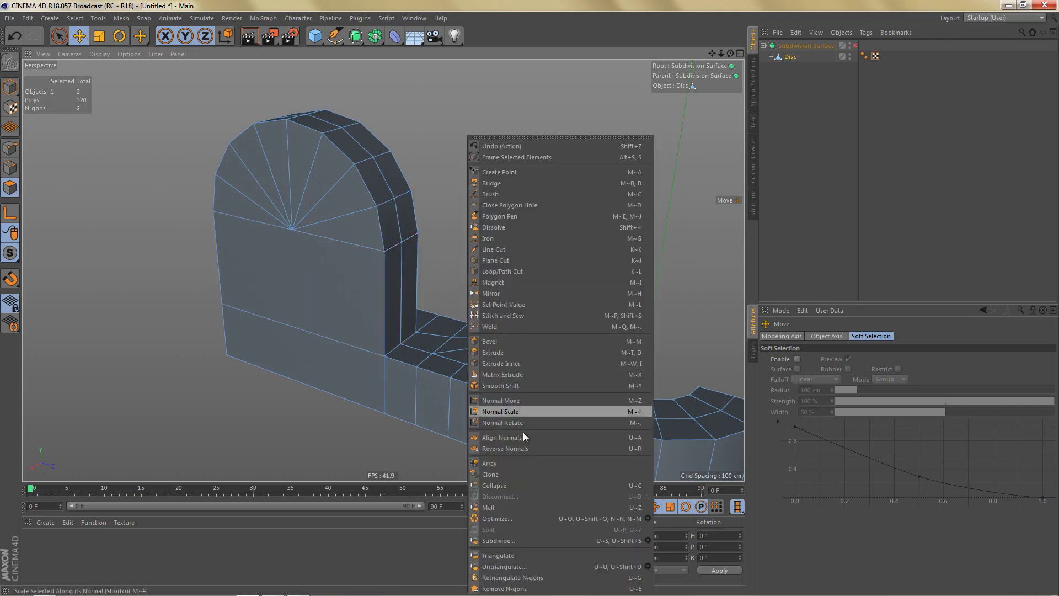
{"action": "left_click", "coordinate": [532, 518]}
Delete the five polygons on the base's symmetry plane, including the end face at the rounded tip.
{"action": "mouse_move", "coordinate": [382, 272]}
{"action": "left_mouse_down", "text": "alt"}
{"action": "mouse_move", "coordinate": [412, 296]}
{"action": "mouse_move", "coordinate": [463, 301]}
{"action": "mouse_move", "coordinate": [482, 288]}
{"action": "mouse_move", "coordinate": [465, 301]}
{"action": "mouse_move", "coordinate": [425, 276]}
{"action": "mouse_move", "coordinate": [477, 285]}
{"action": "mouse_move", "coordinate": [612, 252]}
{"action": "mouse_move", "coordinate": [520, 274]}
{"action": "left_mouse_up", "text": "alt"}
{"action": "key", "text": "space"}
{"action": "left_click_drag", "start_coordinate": [426, 318], "coordinate": [382, 312]}
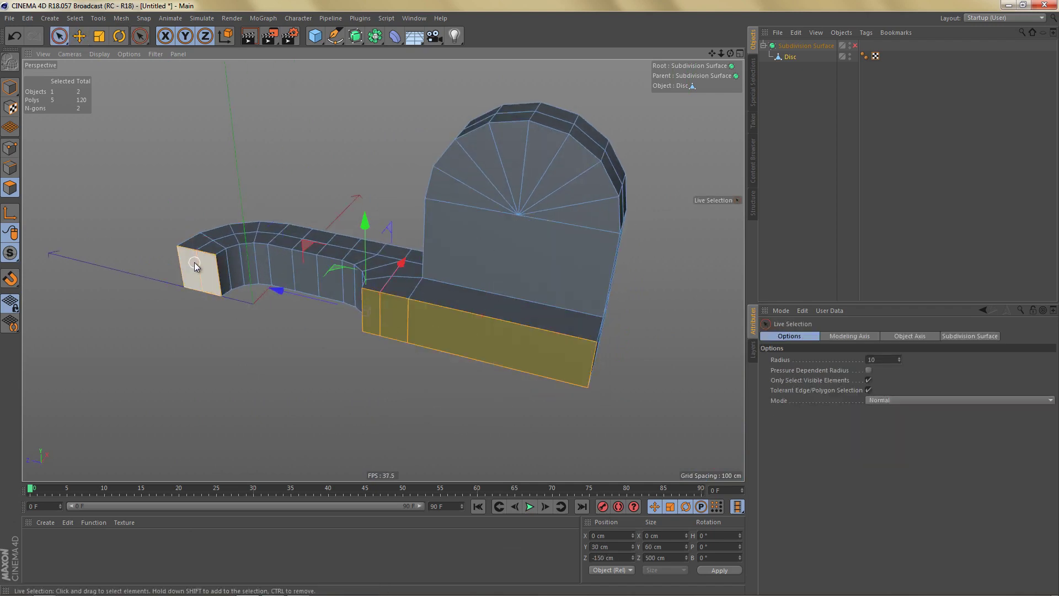
{"action": "left_click", "coordinate": [203, 278], "text": "shift"}
{"action": "key", "text": "Delete"}
Select the seven long edges under the lug and along the base, and edge-cut them at 50% with one subdivision.
{"action": "left_click_drag", "start_coordinate": [390, 314], "coordinate": [485, 255], "text": "alt"}
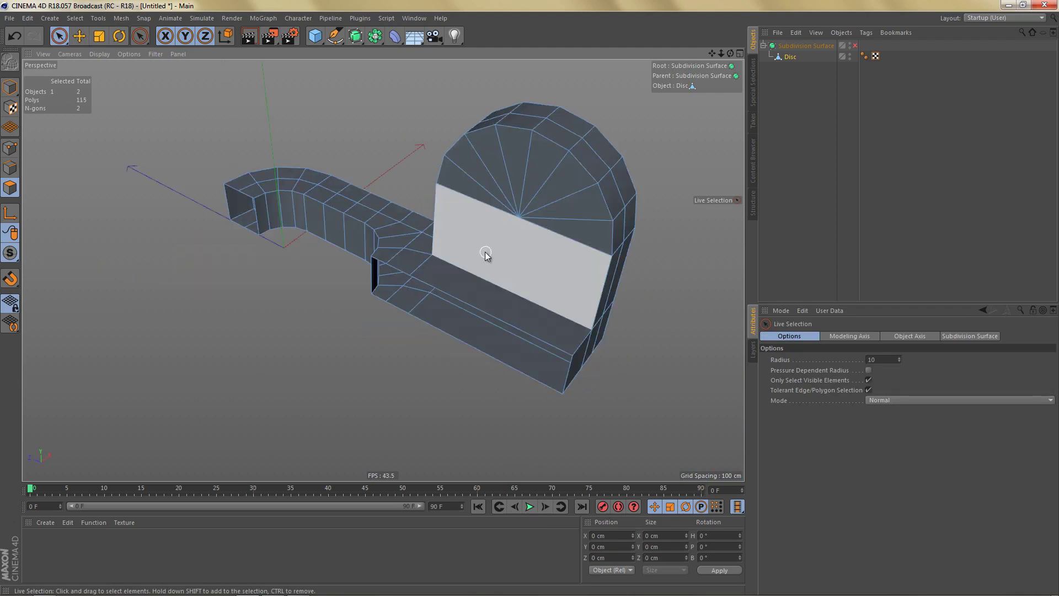
{"action": "key", "text": "Return"}
{"action": "left_click", "coordinate": [525, 299]}
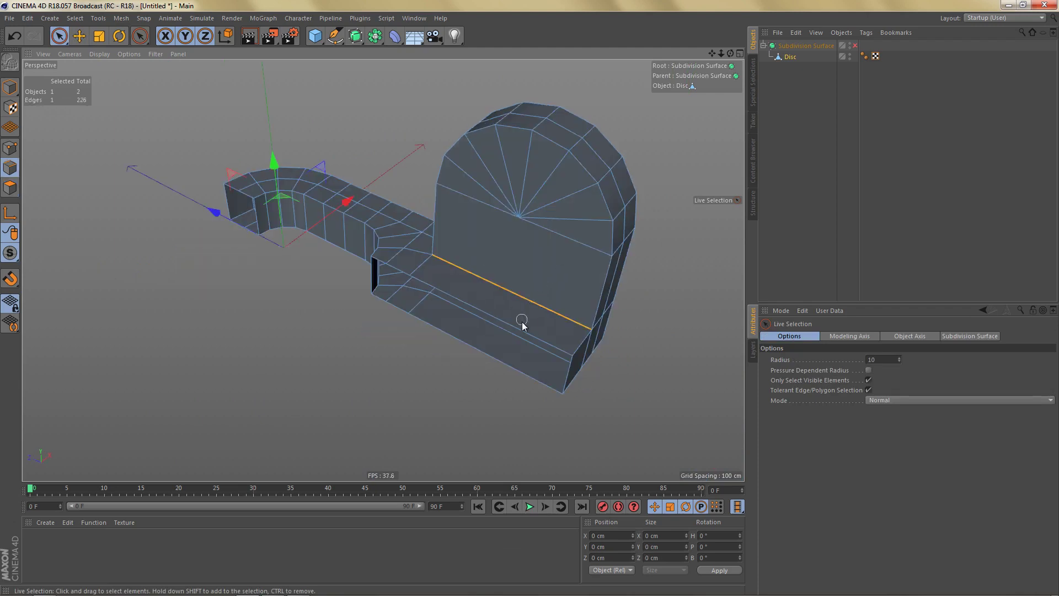
{"action": "left_click_drag", "start_coordinate": [520, 328], "coordinate": [498, 343], "text": "alt"}
{"action": "key", "text": "ctrl+z"}
{"action": "left_click_drag", "start_coordinate": [534, 269], "coordinate": [464, 383], "text": "shift"}
{"action": "right_click", "coordinate": [480, 388]}
{"action": "left_click", "coordinate": [506, 387]}
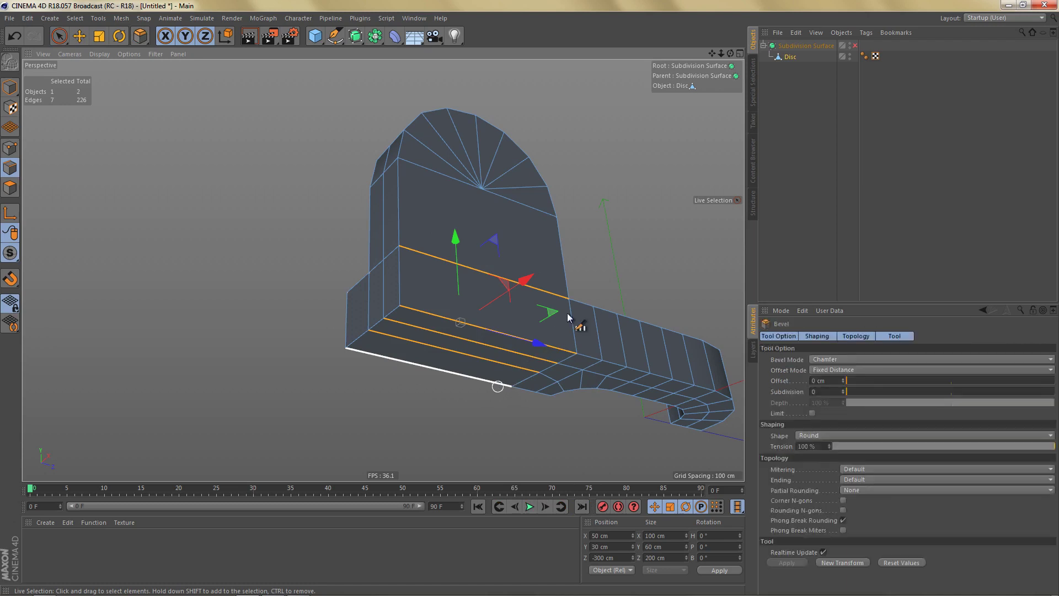
{"action": "left_click_drag", "start_coordinate": [597, 237], "coordinate": [529, 299]}
{"action": "key", "text": "ctrl+z"}
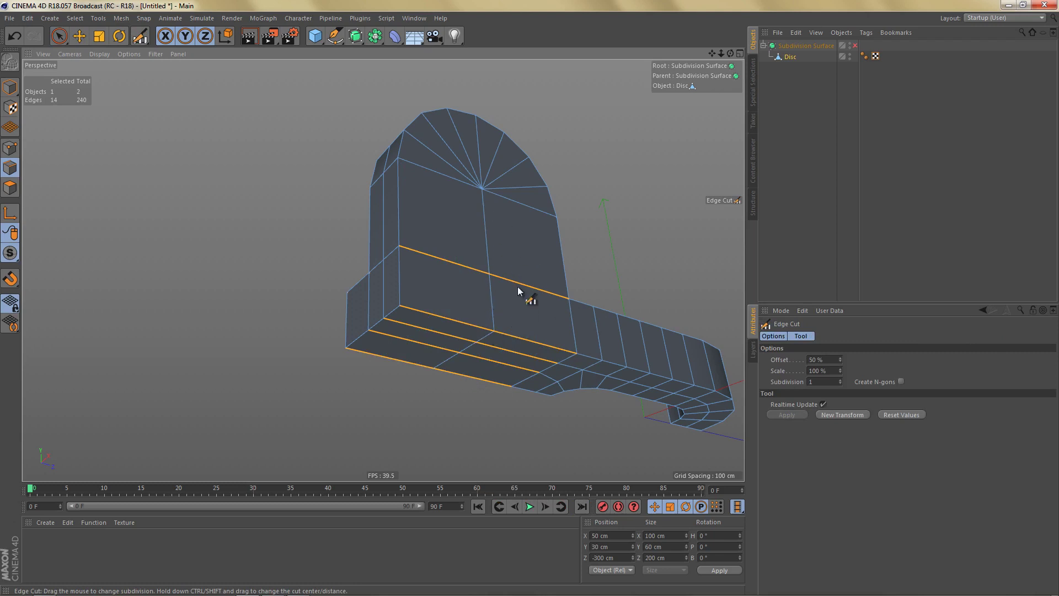
{"action": "left_click_drag", "start_coordinate": [520, 296], "coordinate": [444, 339], "text": "alt"}
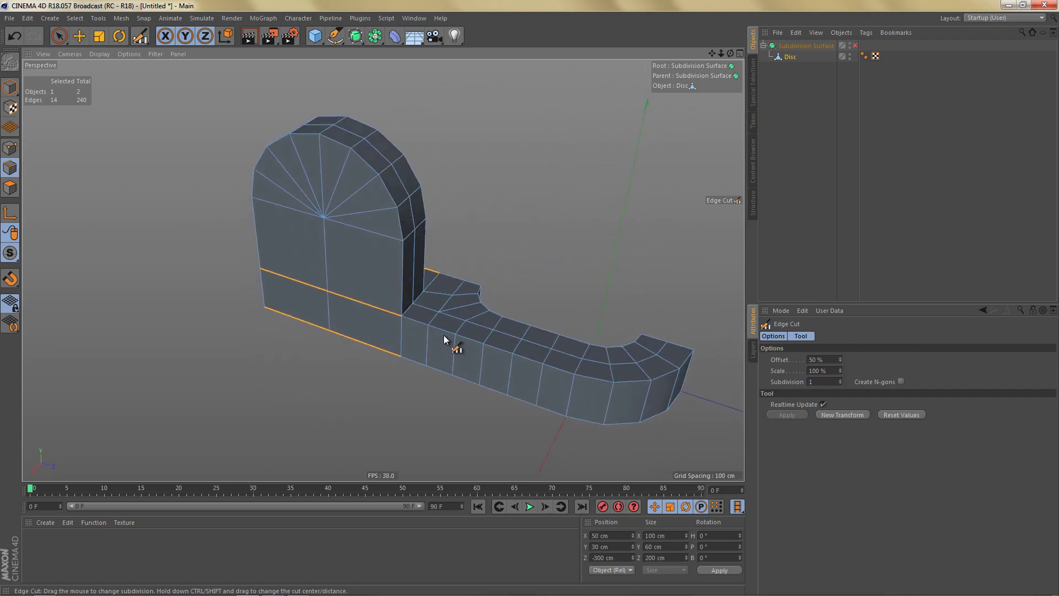
Check the lug's hole in the reference image and add a cylinder with its orientation set to +X.
{"action": "key", "text": "alt+Tab"}
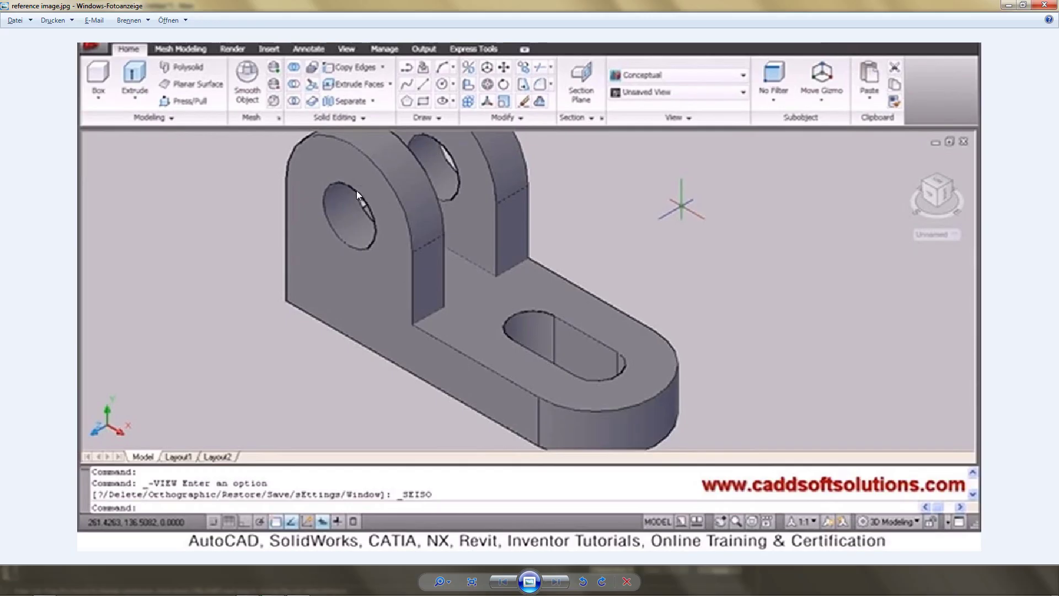
{"action": "key", "text": "alt+Tab"}
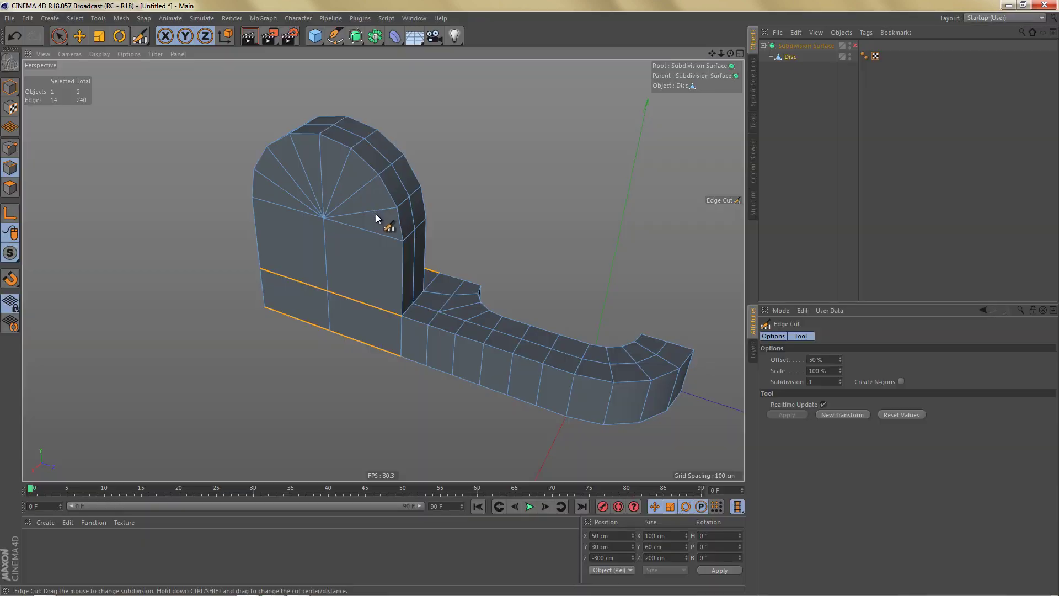
{"action": "left_click", "coordinate": [316, 36]}
{"action": "left_click", "coordinate": [534, 51]}
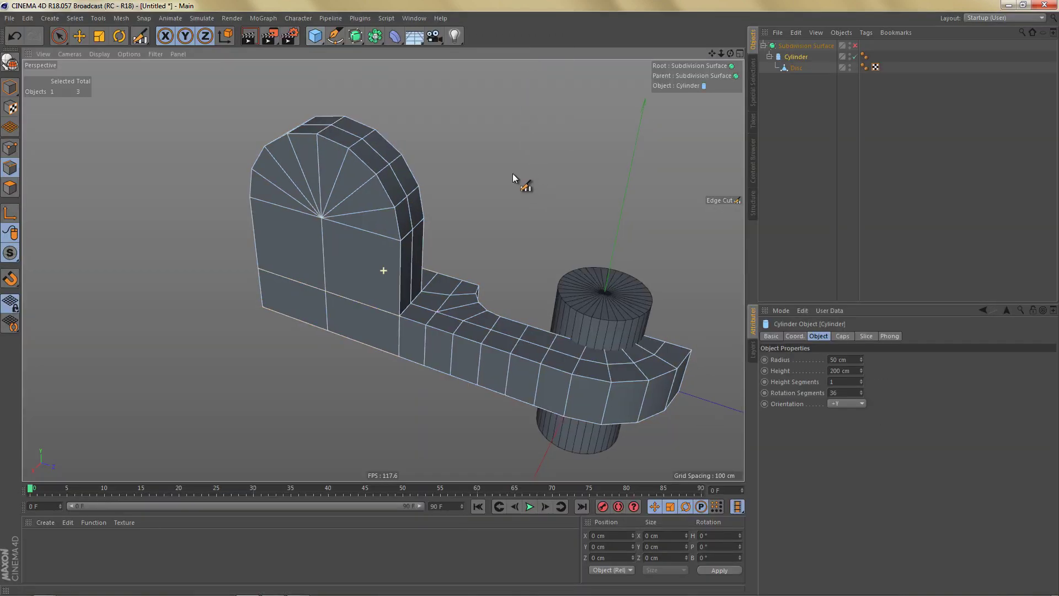
{"action": "left_click", "coordinate": [847, 404]}
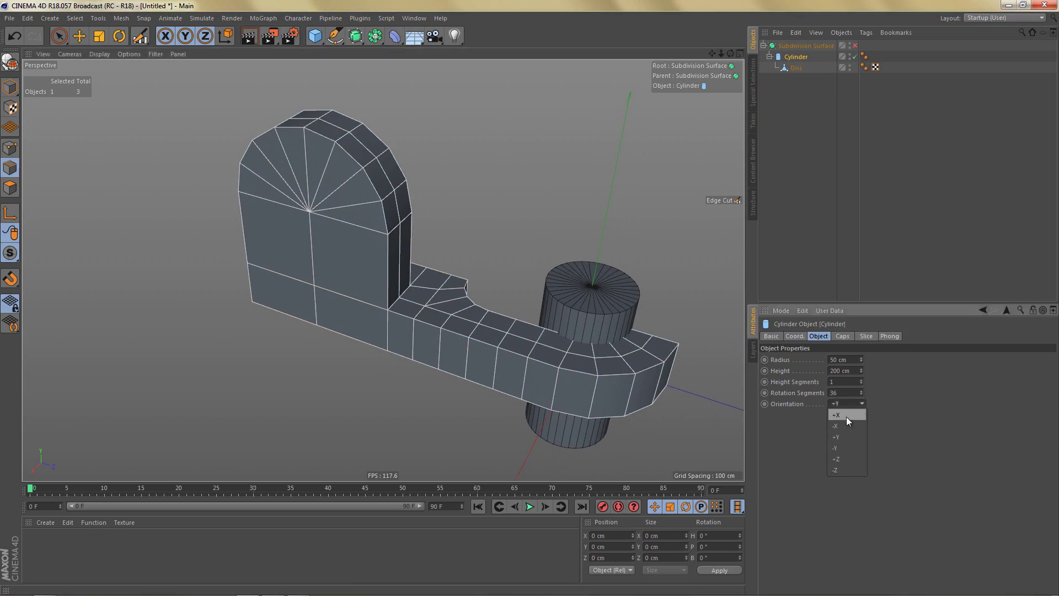
{"action": "left_click", "coordinate": [846, 416]}
{"action": "middle_click_drag", "start_coordinate": [596, 385], "coordinate": [583, 344]}
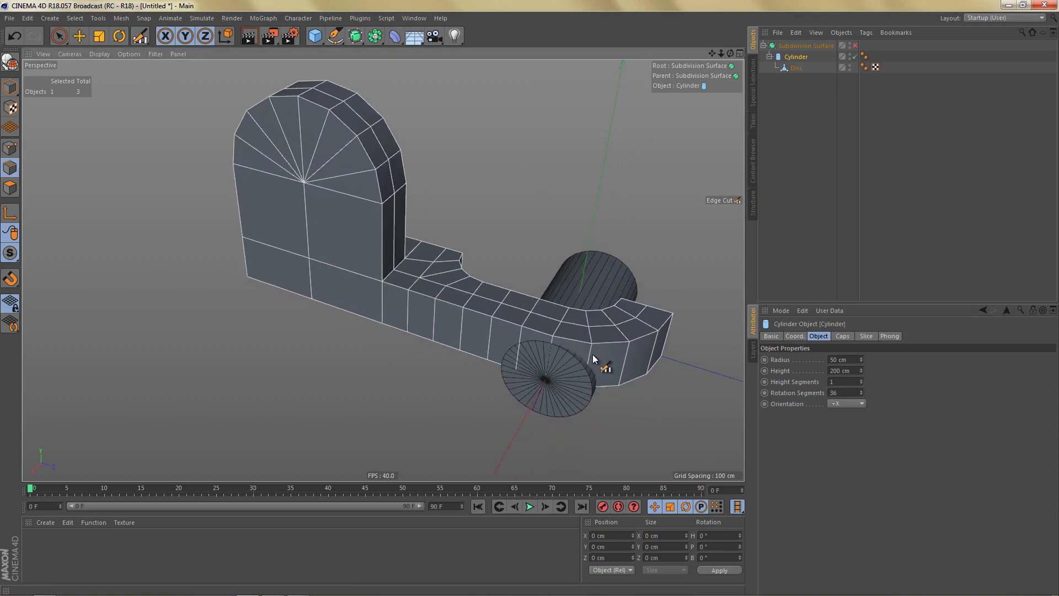
In the Right view, take the cylinder out of the Subdivision Surface hierarchy, leaving the Disc directly under the Subdivision Surface.
{"action": "middle_click", "coordinate": [593, 354]}
{"action": "middle_click", "coordinate": [271, 389]}
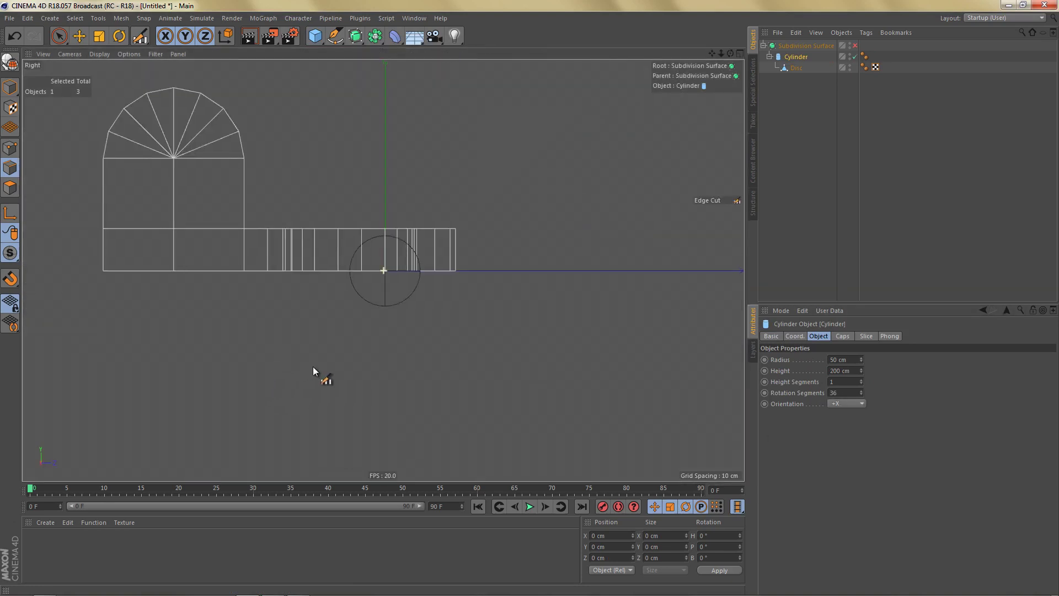
{"action": "middle_click_drag", "start_coordinate": [313, 366], "coordinate": [411, 386]}
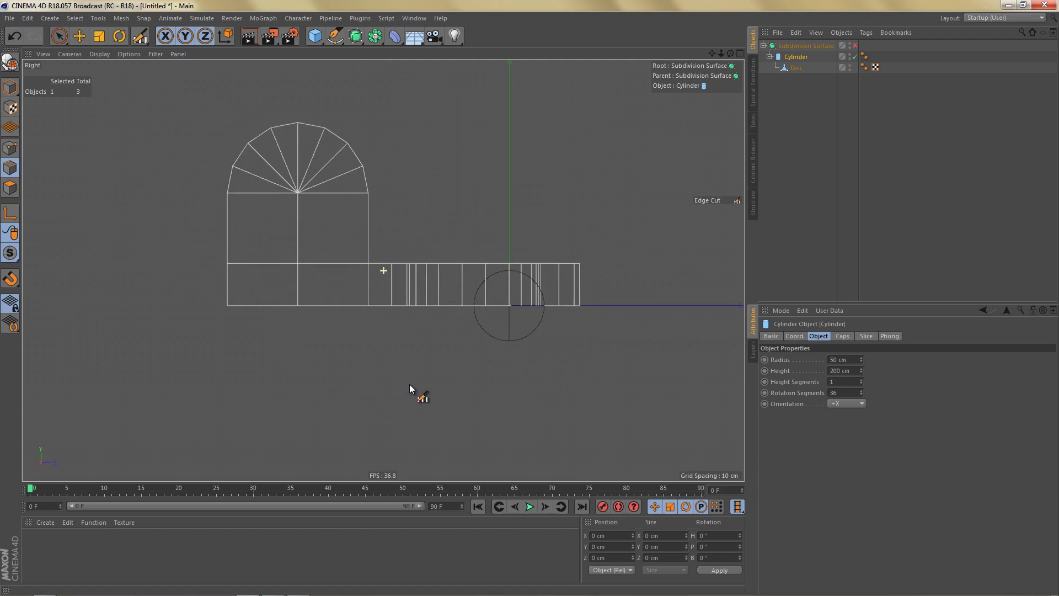
{"action": "mouse_move", "coordinate": [793, 70]}
{"action": "left_mouse_down"}
{"action": "mouse_move", "coordinate": [798, 80]}
{"action": "mouse_move", "coordinate": [799, 53]}
{"action": "left_mouse_up"}
{"action": "left_click", "coordinate": [793, 68]}
{"action": "middle_click_drag", "start_coordinate": [473, 290], "coordinate": [489, 308]}
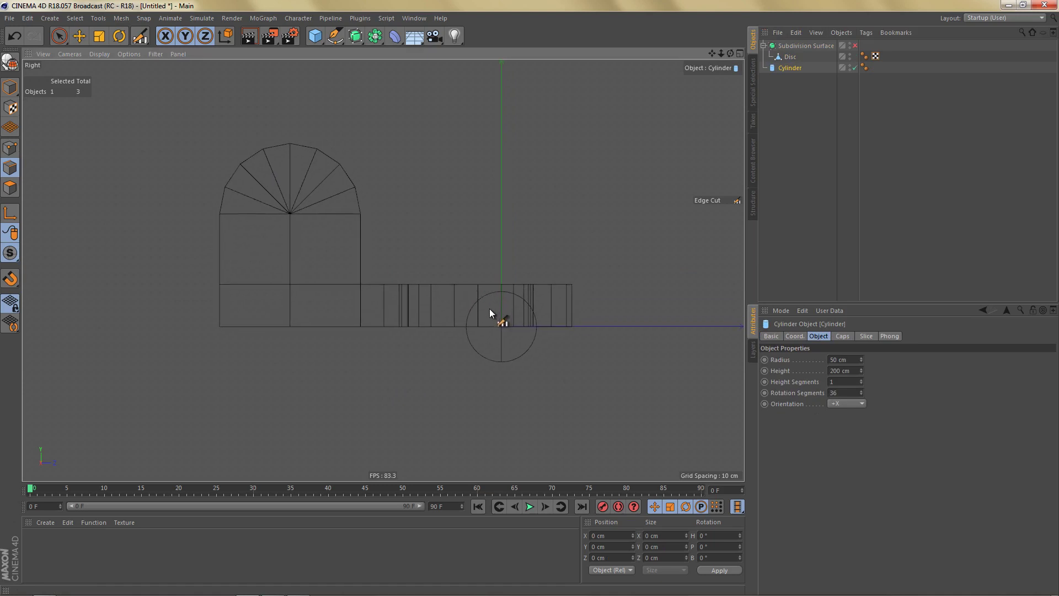
Move the cylinder onto the centre of the lug's rounded top and inspect its placement in the Perspective view.
{"action": "key", "text": "e"}
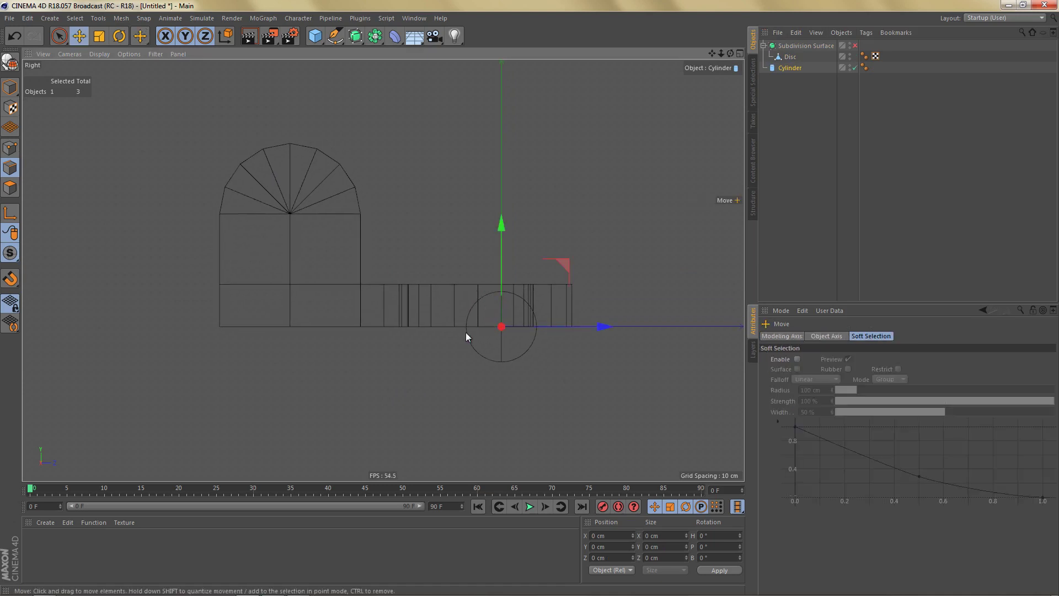
{"action": "left_click_drag", "start_coordinate": [311, 235], "coordinate": [413, 339]}
{"action": "middle_click", "coordinate": [361, 257]}
{"action": "middle_click", "coordinate": [219, 151]}
{"action": "left_click_drag", "start_coordinate": [384, 270], "coordinate": [452, 264], "text": "alt"}
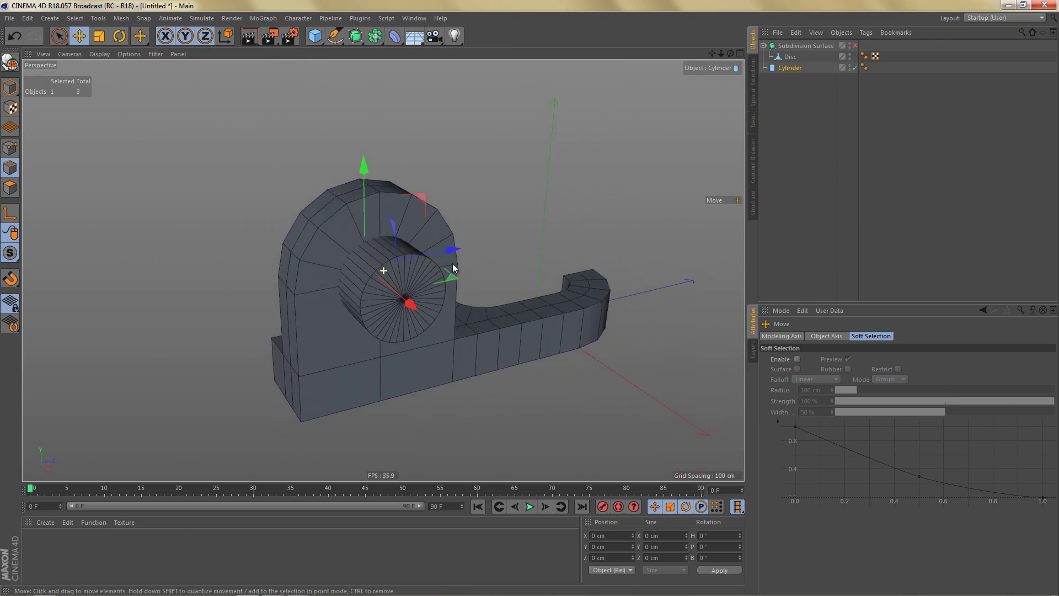
Set the cylinder's radius to 45 cm and its rotation segments to 16.
{"action": "left_click", "coordinate": [789, 67]}
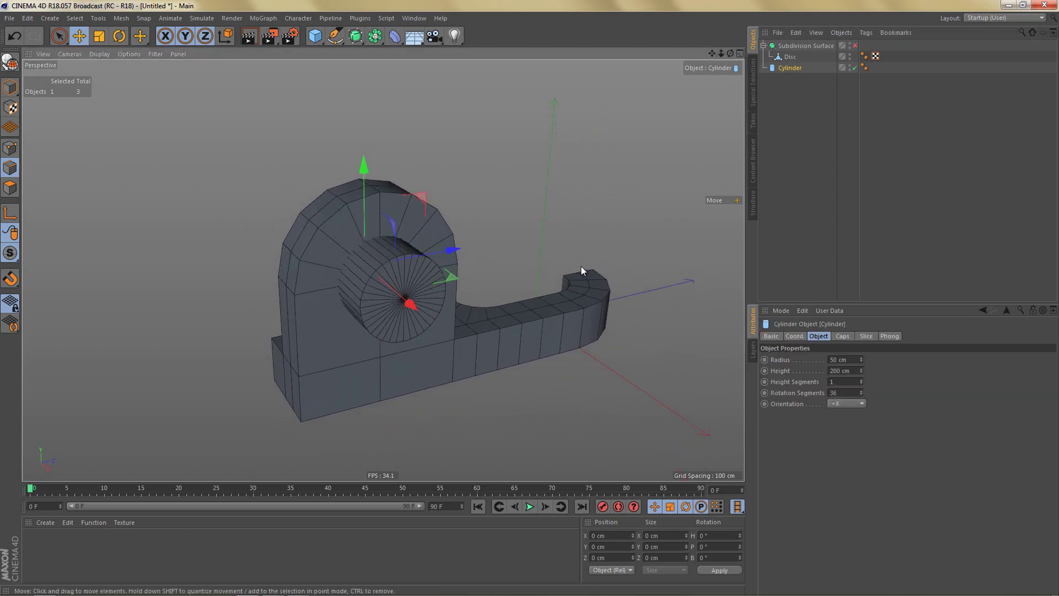
{"action": "middle_click_drag", "start_coordinate": [602, 289], "coordinate": [593, 276], "text": "alt"}
{"action": "left_click_drag", "start_coordinate": [565, 298], "coordinate": [566, 309], "text": "alt"}
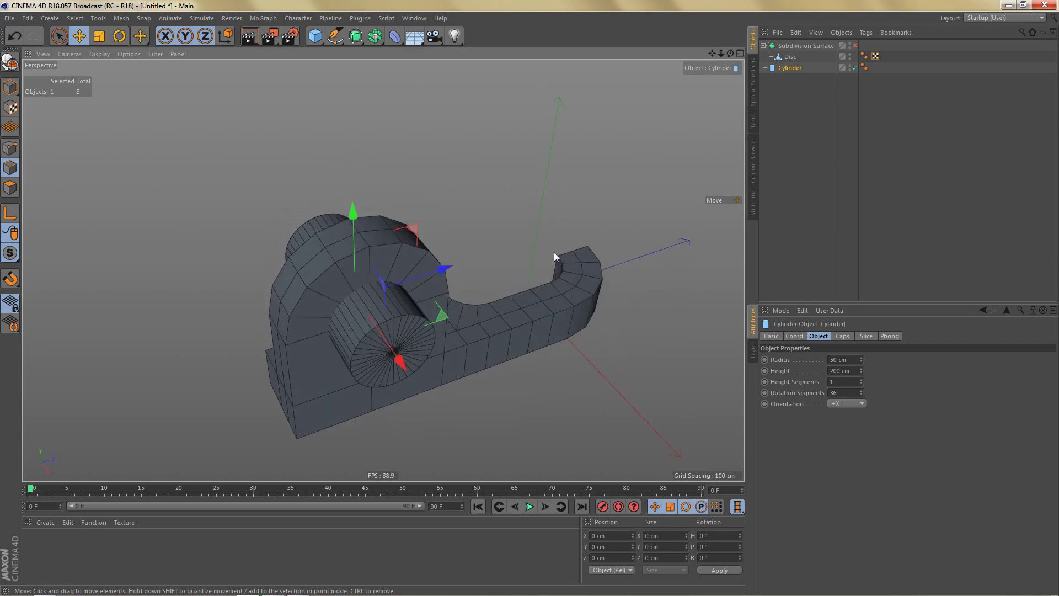
{"action": "left_click_drag", "start_coordinate": [565, 282], "coordinate": [538, 282], "text": "alt"}
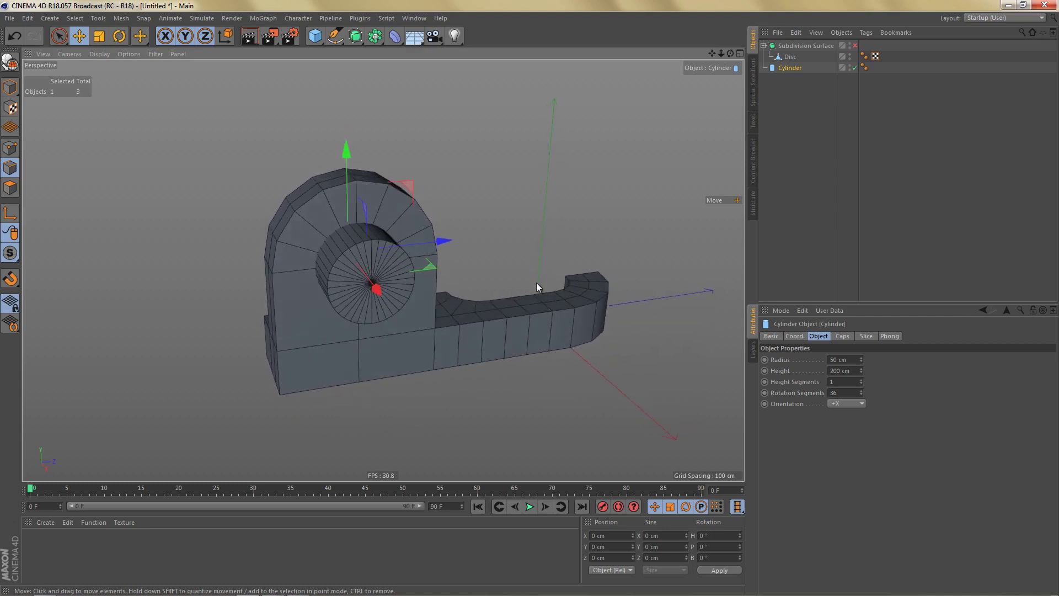
{"action": "left_click", "coordinate": [829, 360]}
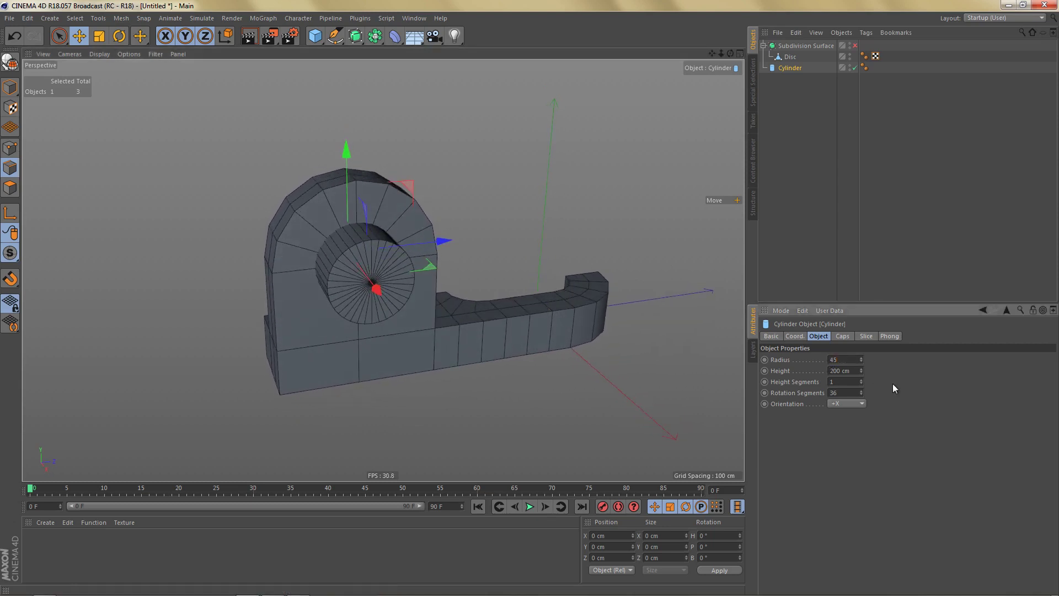
{"action": "key", "text": "Return"}
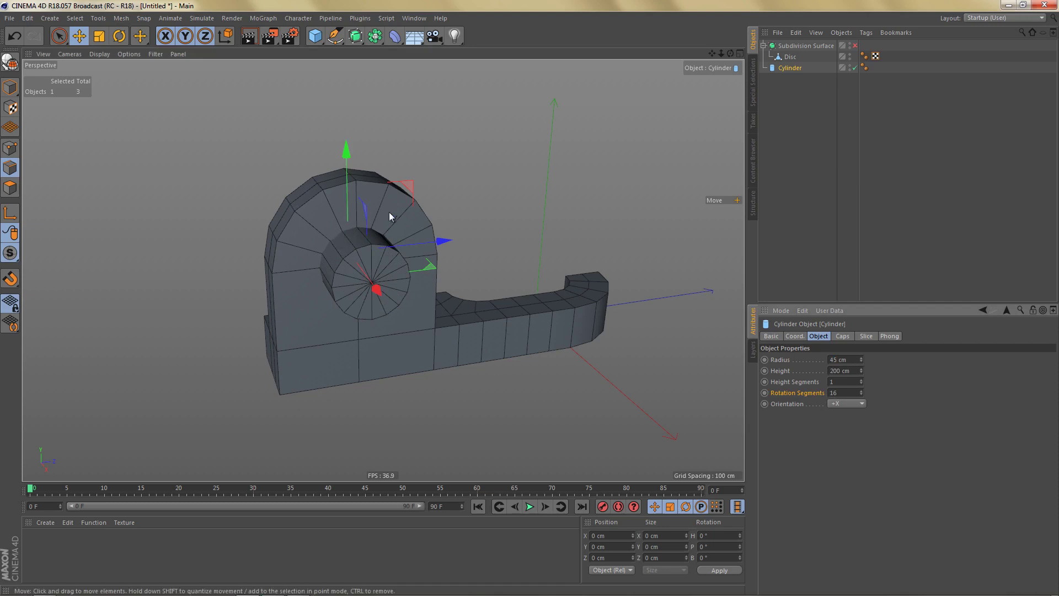
{"action": "left_click_drag", "start_coordinate": [338, 253], "coordinate": [355, 298], "text": "alt"}
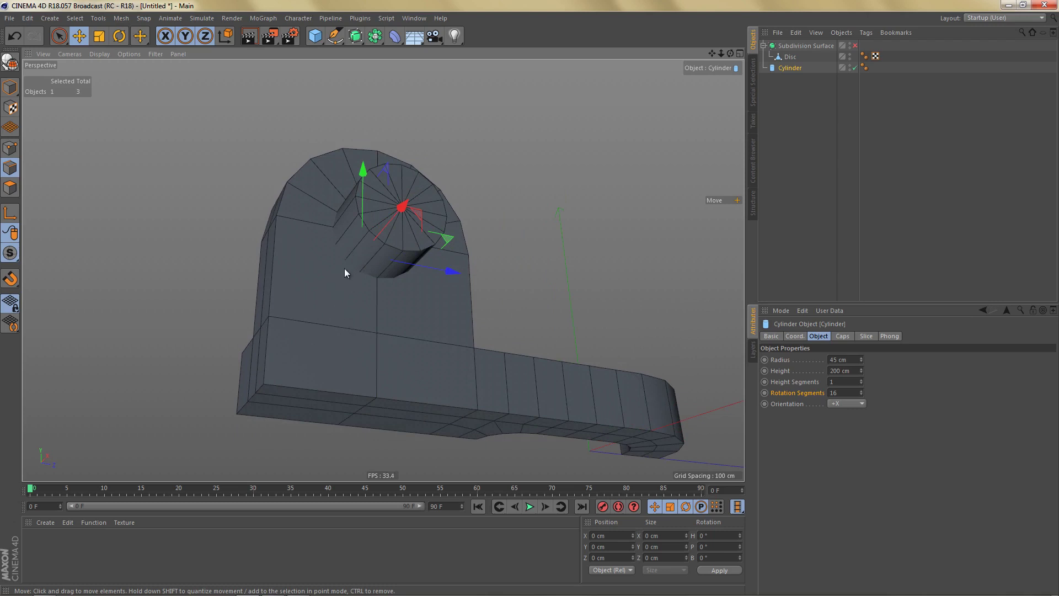
{"action": "left_click_drag", "start_coordinate": [355, 279], "coordinate": [318, 297], "text": "alt"}
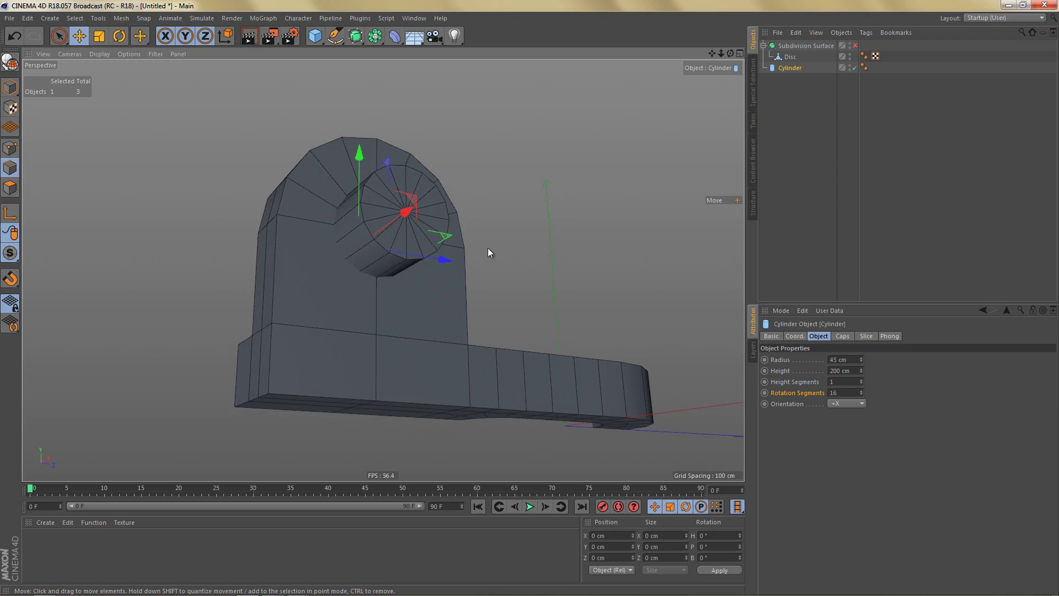
Ring-select the Disc's vertical edges on the straight part of the lug and edge-cut them at 50% with two subdivisions.
{"action": "left_click", "coordinate": [787, 58]}
{"action": "middle_click_drag", "start_coordinate": [434, 294], "coordinate": [466, 260], "text": "alt"}
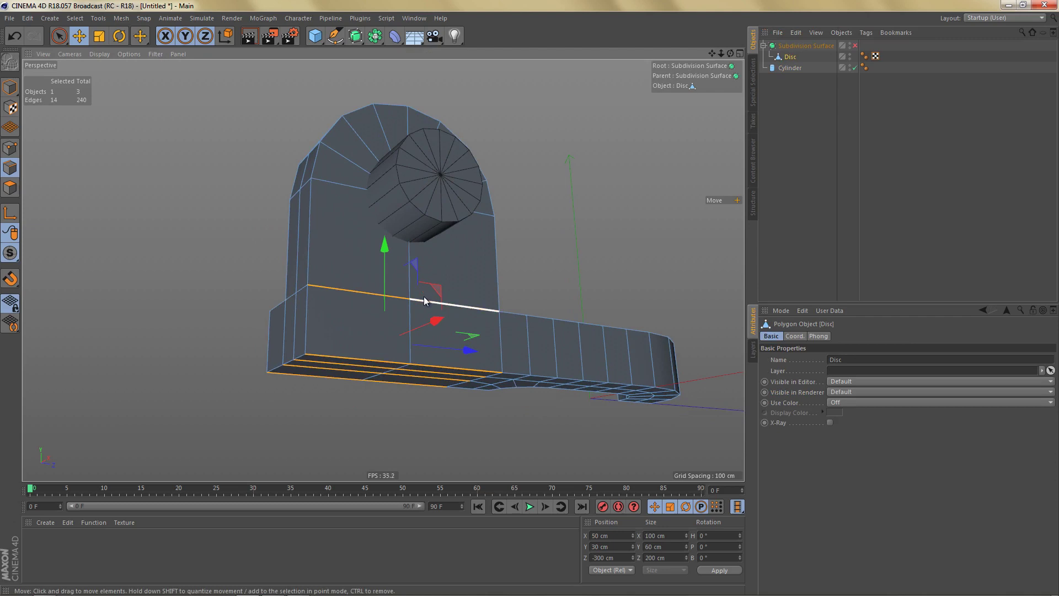
{"action": "key", "text": "u"}
{"action": "key", "text": "b"}
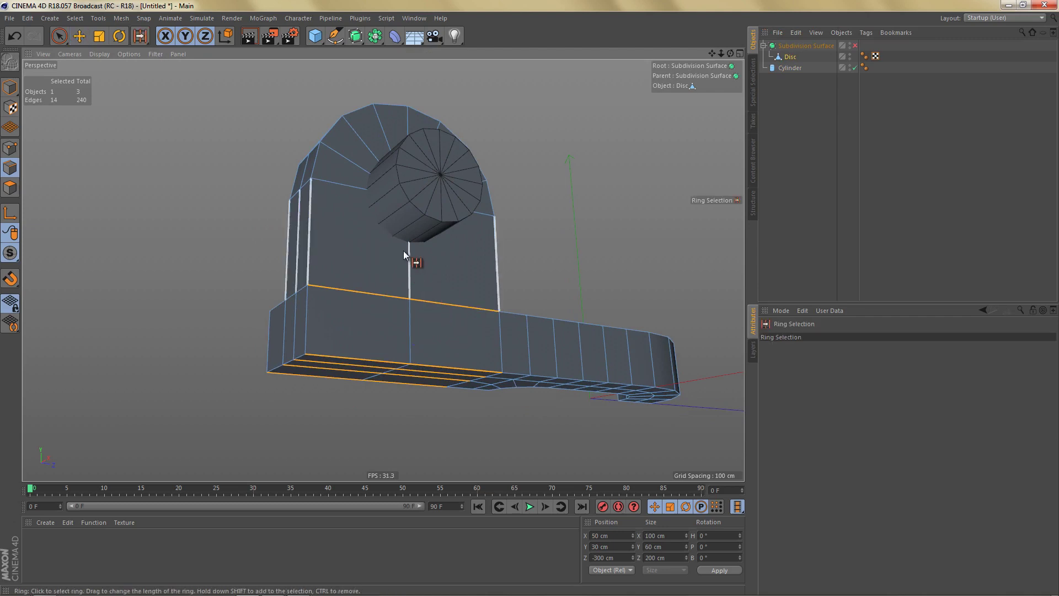
{"action": "left_click", "coordinate": [403, 253]}
{"action": "key", "text": "m"}
{"action": "key", "text": "f"}
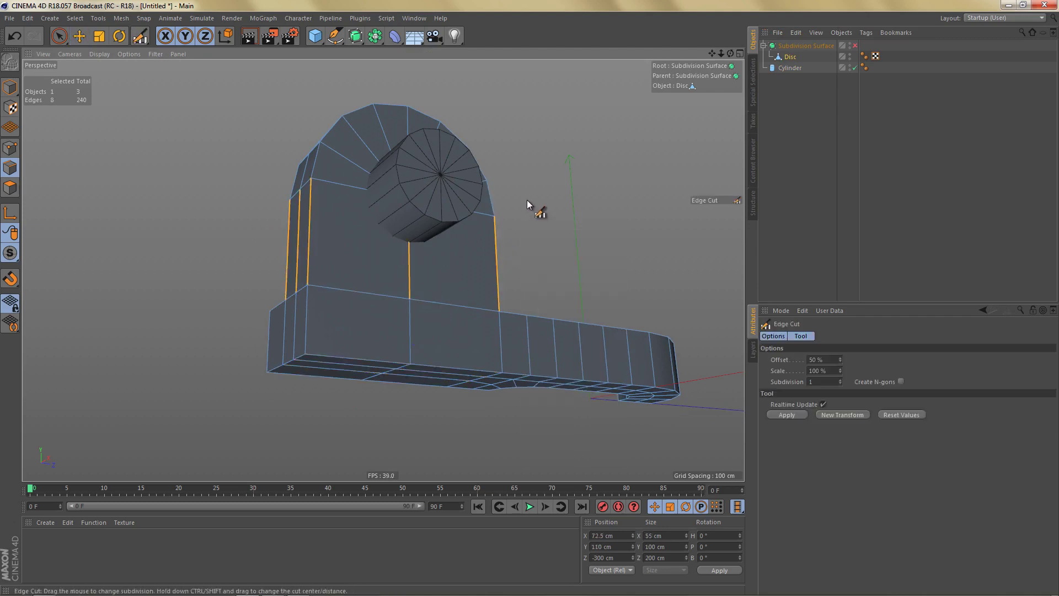
{"action": "left_click_drag", "start_coordinate": [527, 203], "coordinate": [531, 302]}
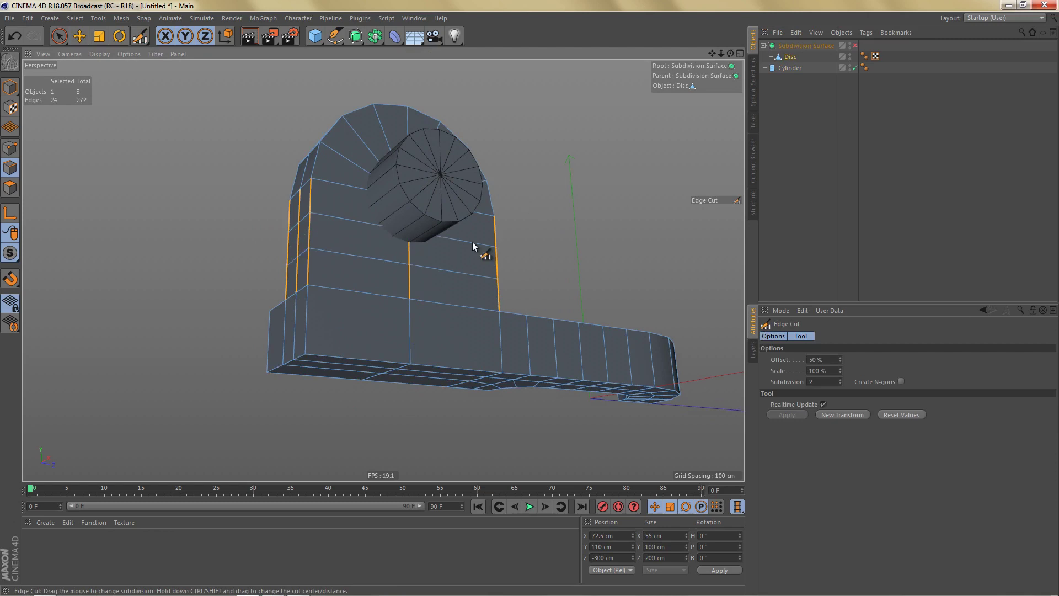
{"action": "left_click_drag", "start_coordinate": [450, 254], "coordinate": [453, 259], "text": "alt"}
{"action": "left_click_drag", "start_coordinate": [454, 269], "coordinate": [450, 262], "text": "alt"}
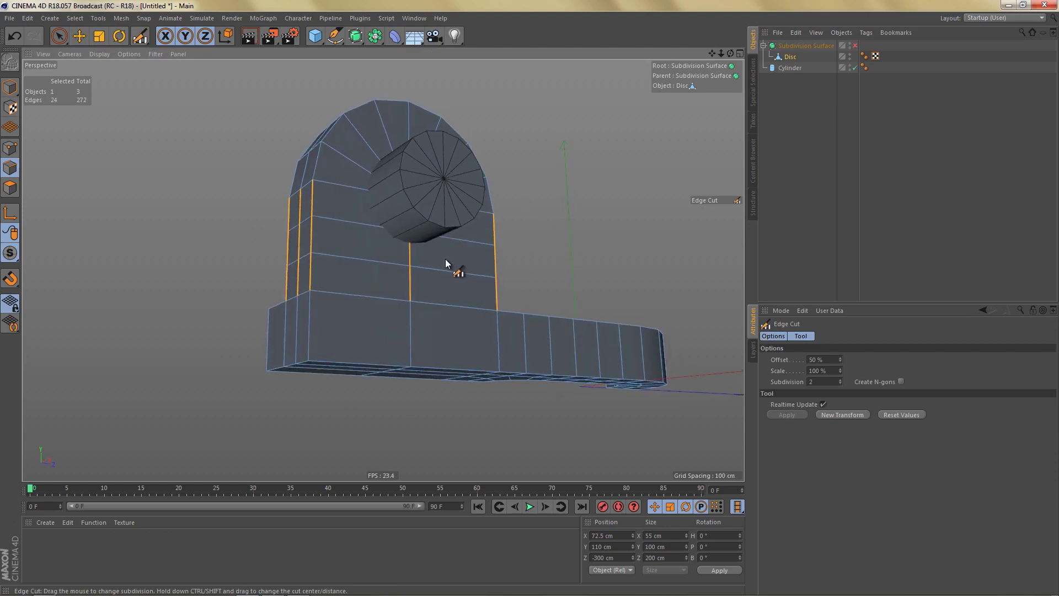
Ring-select the vertical edges around the base and arm, and edge-cut them with one subdivision.
{"action": "key", "text": "u"}
{"action": "key", "text": "b"}
{"action": "left_click", "coordinate": [432, 321]}
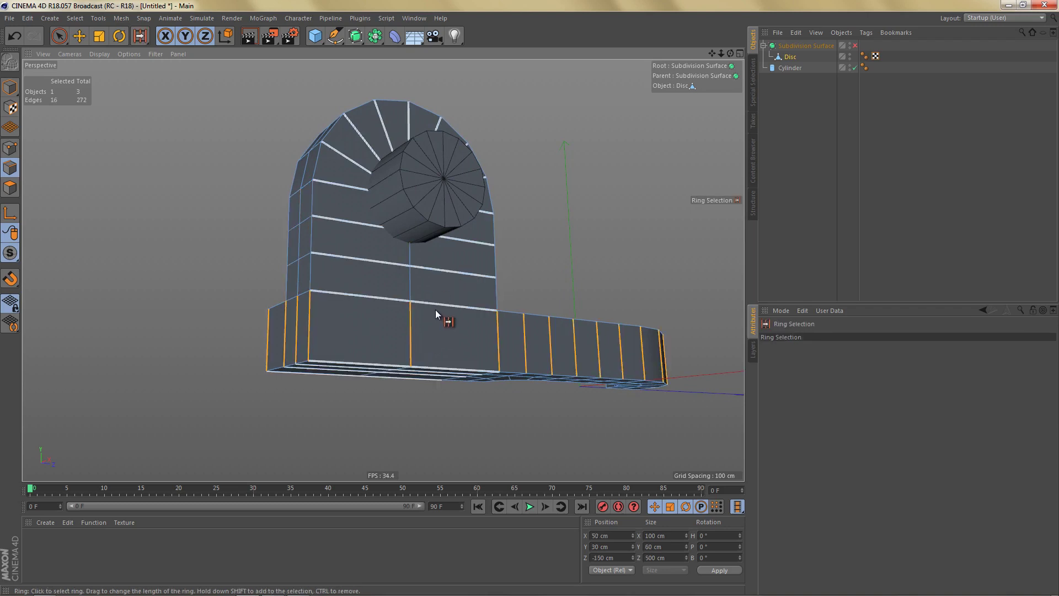
{"action": "key", "text": "m"}
{"action": "key", "text": "m"}
{"action": "mouse_move", "coordinate": [541, 241]}
{"action": "left_mouse_down", "text": "alt"}
{"action": "mouse_move", "coordinate": [545, 259]}
{"action": "mouse_move", "coordinate": [554, 195]}
{"action": "mouse_move", "coordinate": [546, 226]}
{"action": "left_mouse_up", "text": "alt"}
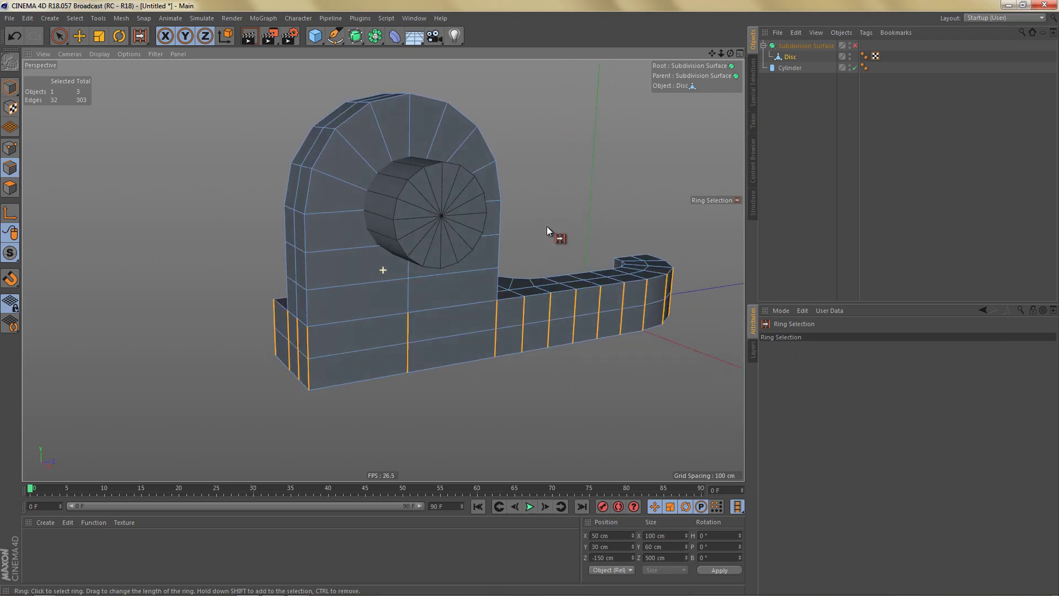
{"action": "left_click_drag", "start_coordinate": [529, 287], "coordinate": [558, 299], "text": "alt"}
Add a Boole as the Disc's parent and place the cylinder in it below the Disc, subtracting the hole from the lug.
{"action": "left_click_drag", "start_coordinate": [368, 35], "coordinate": [586, 49]}
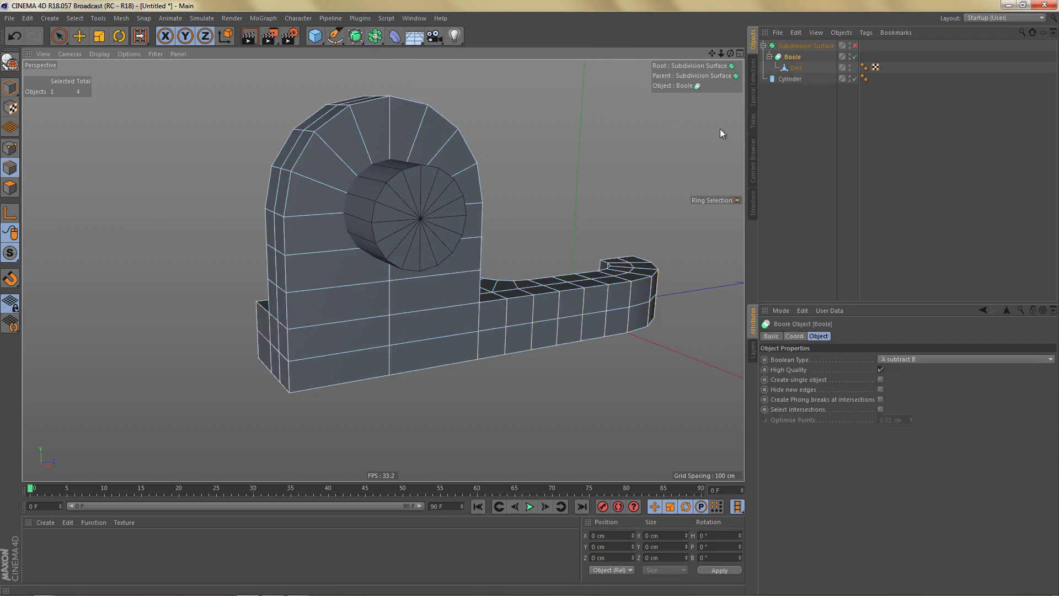
{"action": "left_click_drag", "start_coordinate": [789, 78], "coordinate": [793, 71]}
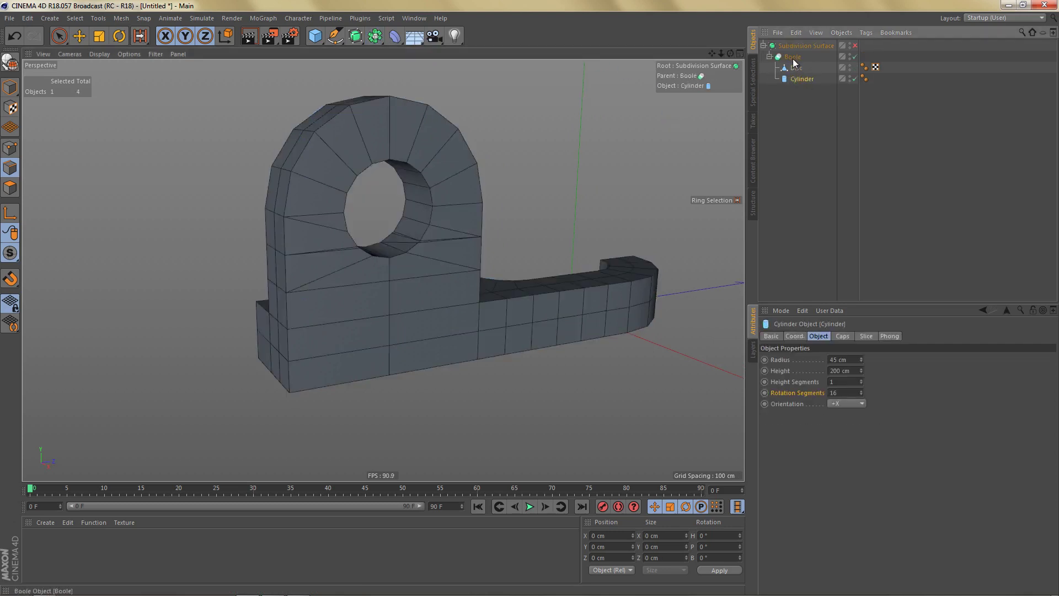
{"action": "left_click", "coordinate": [796, 56]}
{"action": "middle_click_drag", "start_coordinate": [579, 260], "coordinate": [548, 247], "text": "alt"}
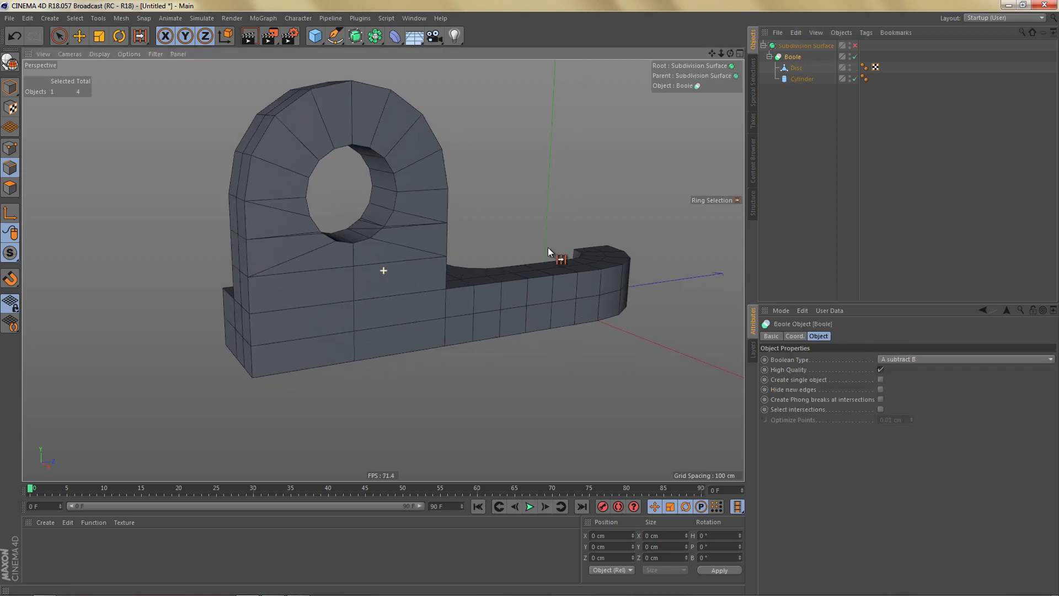
Enable Create single object and Hide new edges on the Boole, and convert it to an editable polygon object.
{"action": "left_click", "coordinate": [795, 380]}
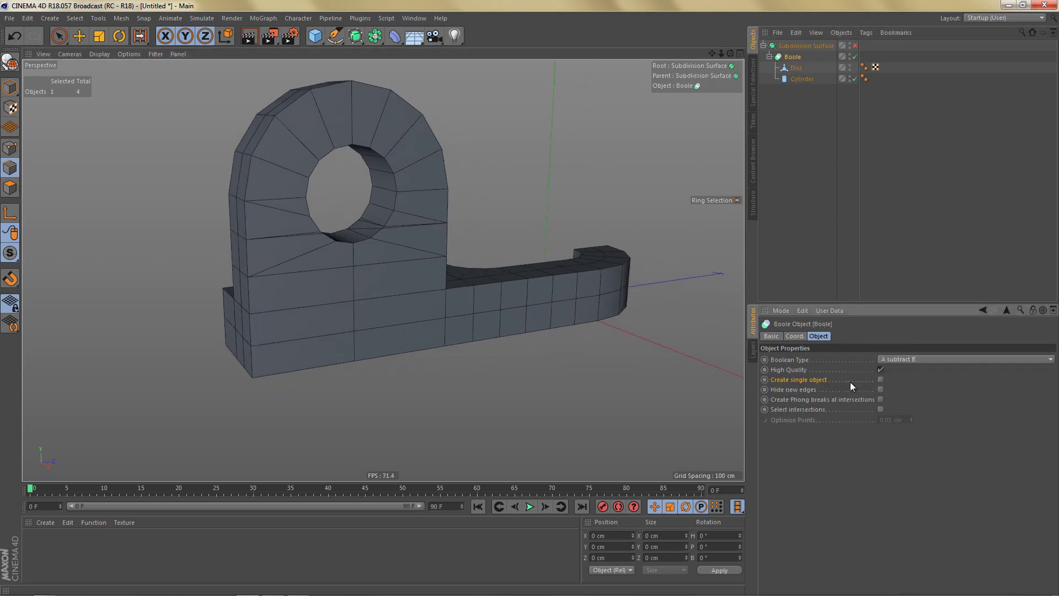
{"action": "left_click", "coordinate": [881, 380]}
{"action": "left_click", "coordinate": [795, 390]}
{"action": "left_click", "coordinate": [880, 389]}
{"action": "middle_click_drag", "start_coordinate": [385, 319], "coordinate": [404, 340], "text": "alt"}
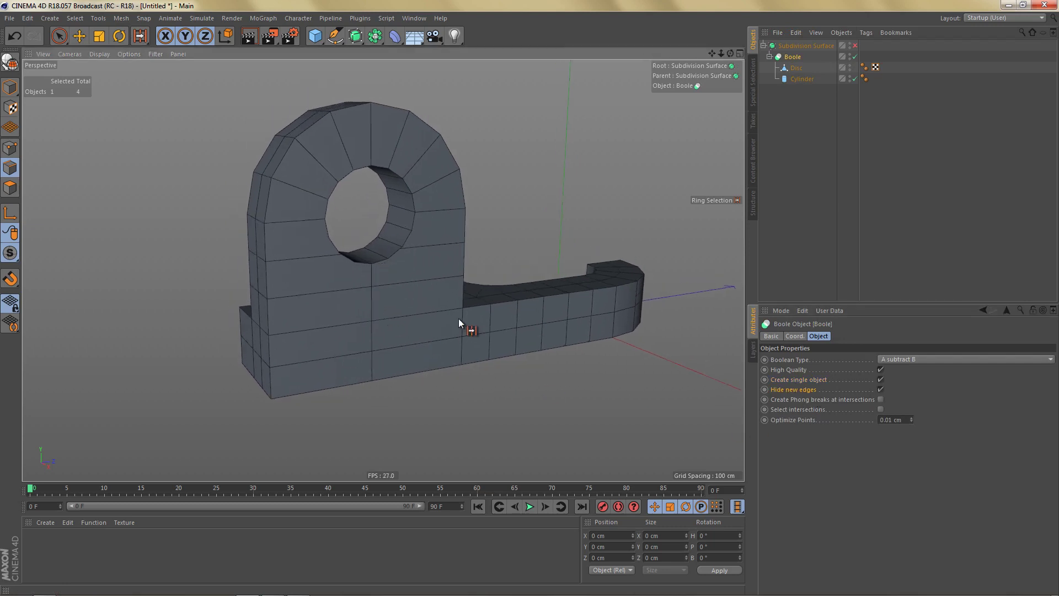
{"action": "key", "text": "c"}
{"action": "left_click", "coordinate": [452, 286]}
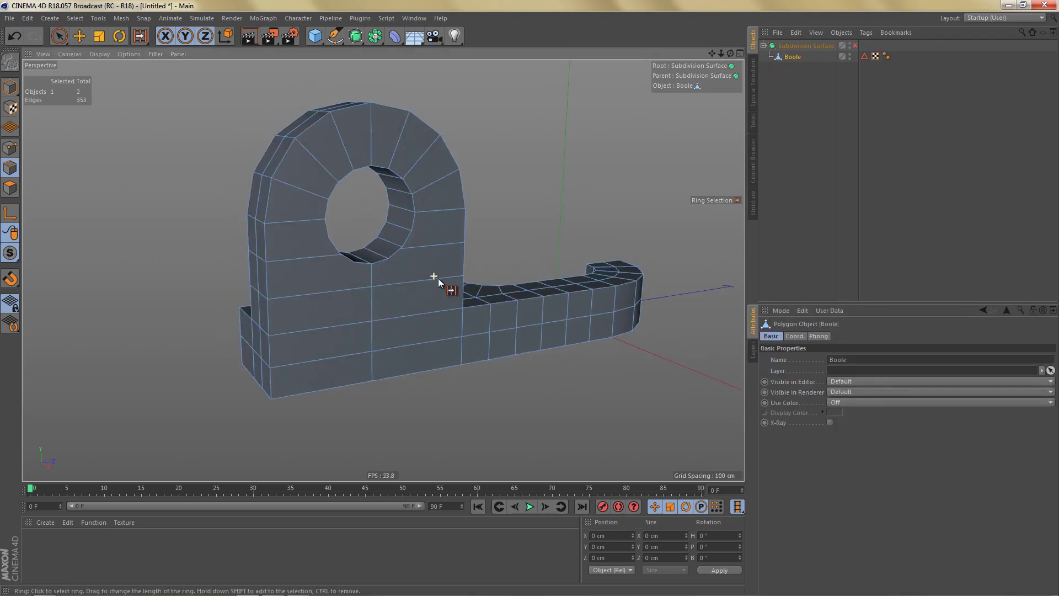
Delete the horizontal edges running from the hole's lower sides to the lug's outer edges, on both the front and back faces.
{"action": "left_click_drag", "start_coordinate": [438, 278], "coordinate": [439, 283], "text": "alt"}
{"action": "key", "text": "9"}
{"action": "scroll", "coordinate": [428, 281], "scroll_direction": "up", "scroll_amount": 3}
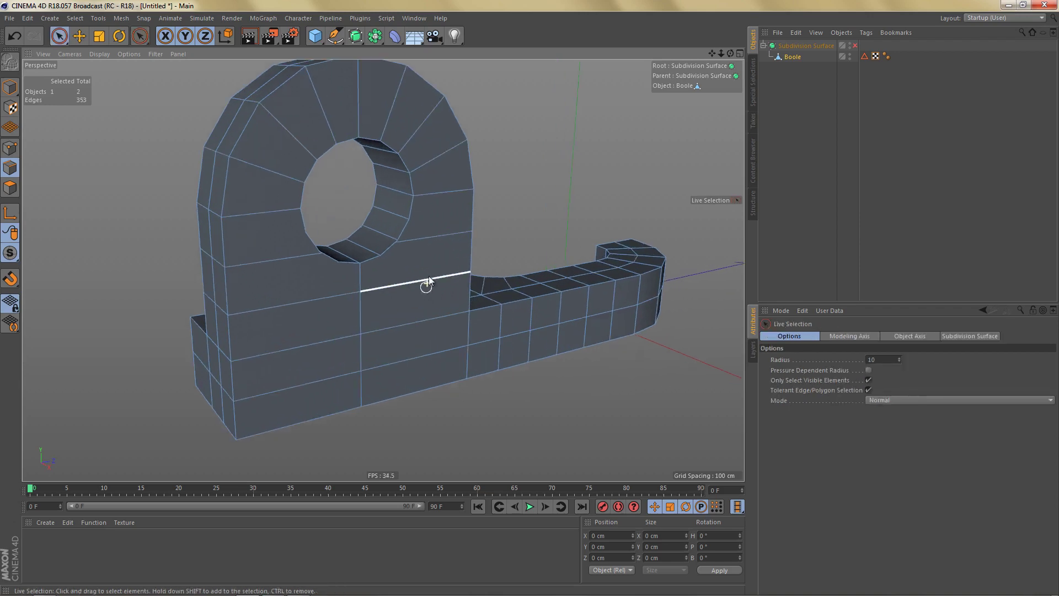
{"action": "left_click", "coordinate": [434, 229]}
{"action": "left_click", "coordinate": [286, 245], "text": "shift"}
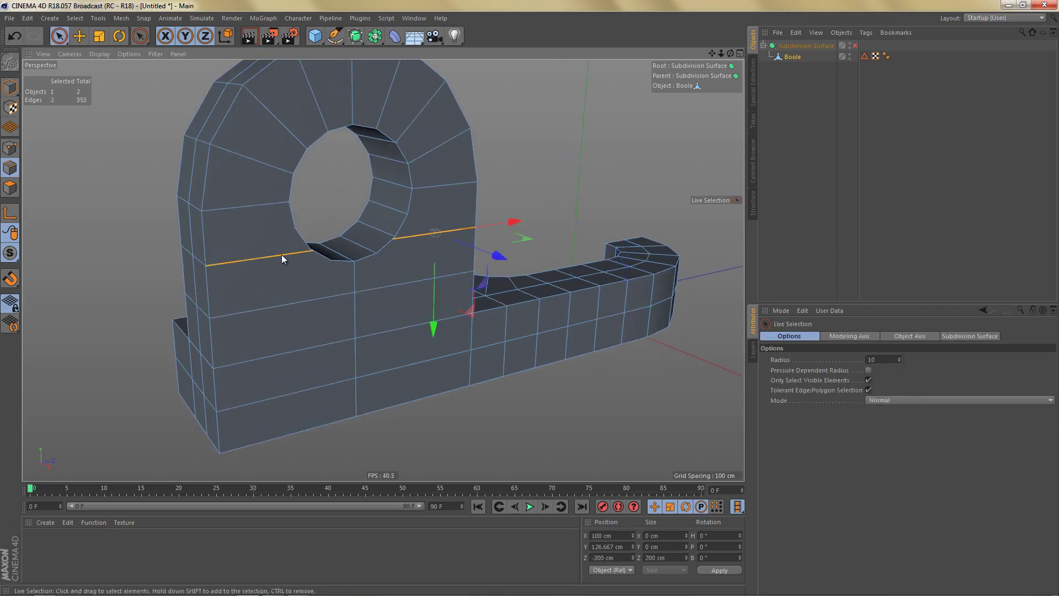
{"action": "left_click_drag", "start_coordinate": [281, 254], "coordinate": [373, 310], "text": "alt"}
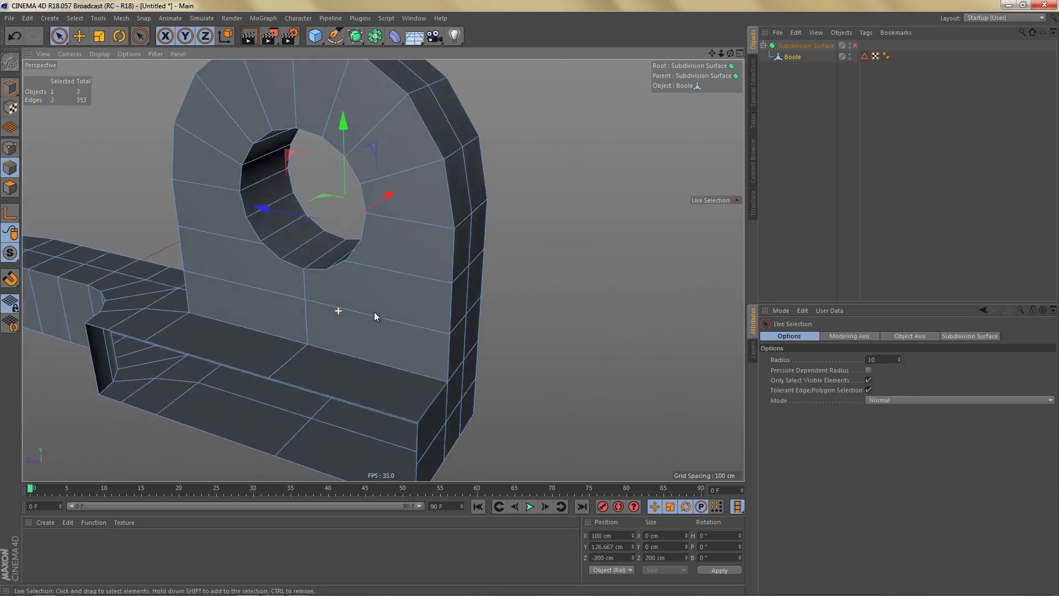
{"action": "left_click", "coordinate": [379, 265], "text": "shift"}
{"action": "left_click", "coordinate": [220, 247], "text": "shift"}
{"action": "key", "text": "Delete"}
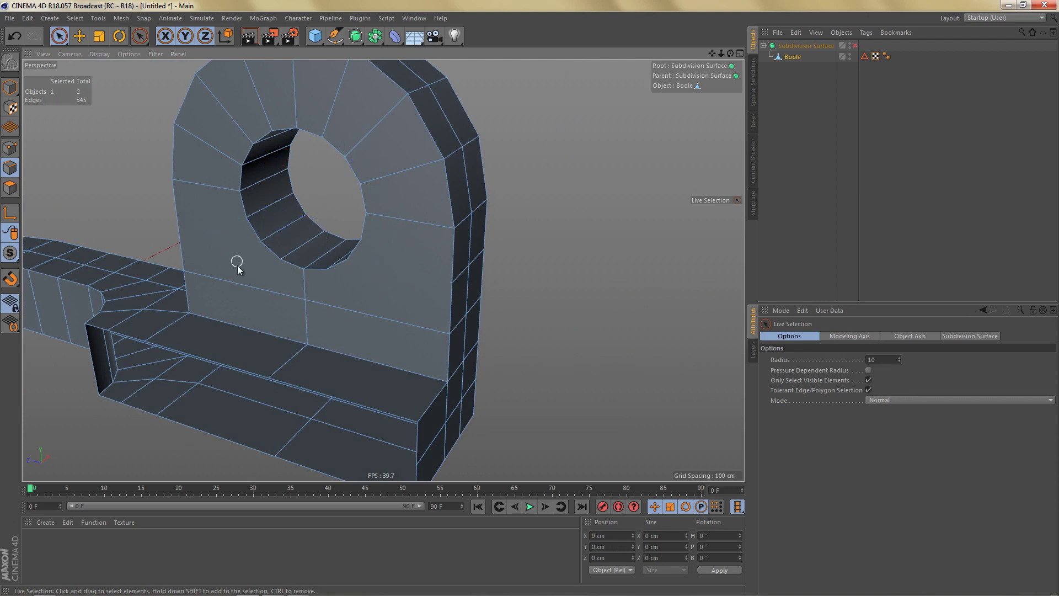
On the lug's back face, connect the hole's lower side points to the matching outer edge points on both sides.
{"action": "mouse_move", "coordinate": [439, 292]}
{"action": "left_mouse_down", "text": "alt"}
{"action": "mouse_move", "coordinate": [426, 293]}
{"action": "mouse_move", "coordinate": [446, 299]}
{"action": "left_mouse_up", "text": "alt"}
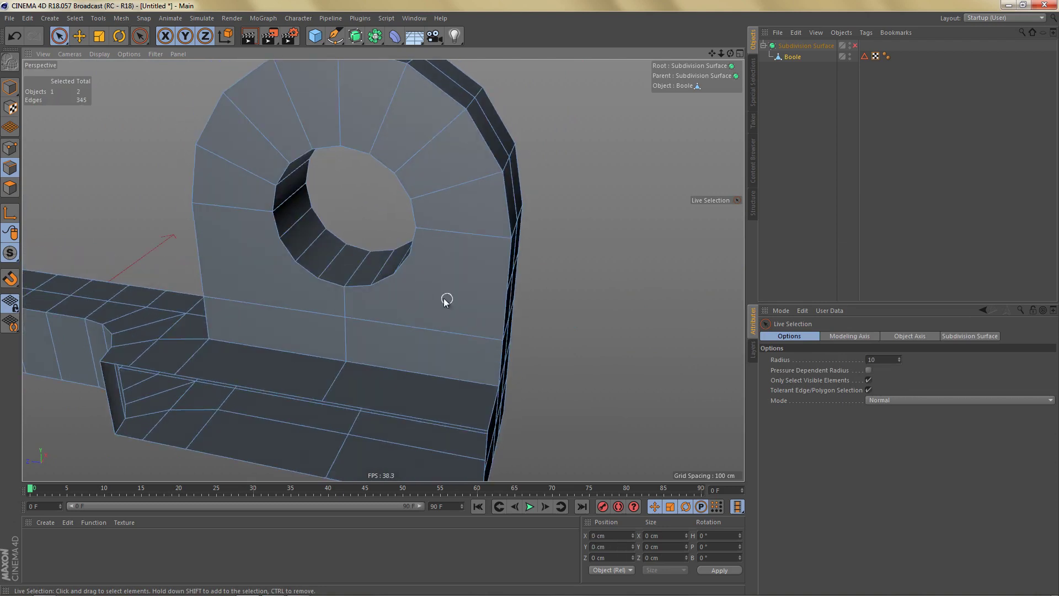
{"action": "key", "text": "Return"}
{"action": "scroll", "coordinate": [419, 279], "scroll_direction": "up", "scroll_amount": 2}
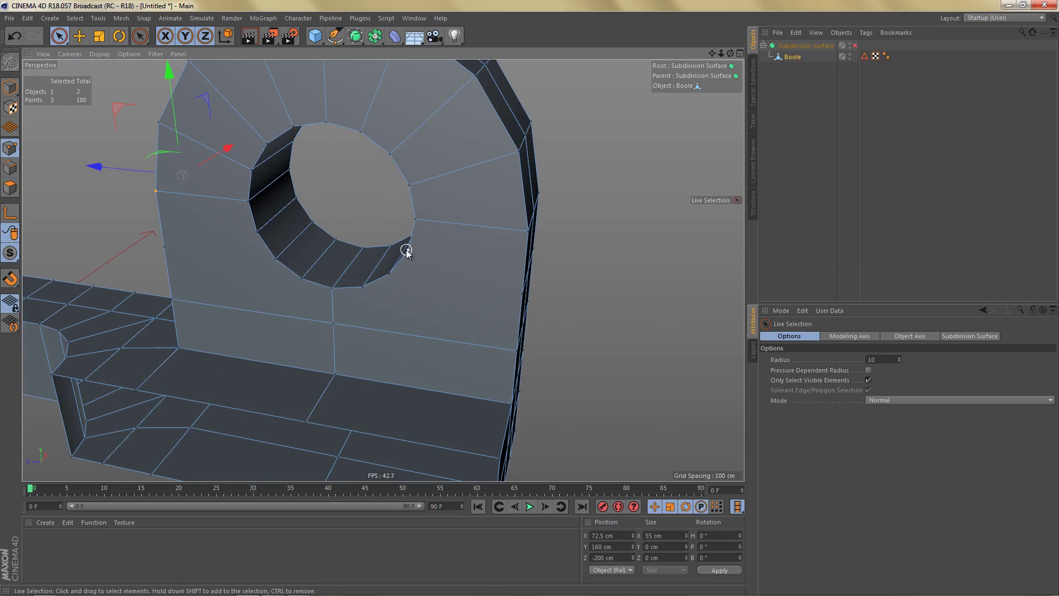
{"action": "left_click", "coordinate": [522, 296], "text": "shift"}
{"action": "left_click_drag", "start_coordinate": [444, 312], "coordinate": [249, 298], "text": "alt"}
{"action": "left_click_drag", "start_coordinate": [252, 238], "coordinate": [155, 260]}
{"action": "key", "text": "m"}
{"action": "key", "text": "m"}
{"action": "left_click_drag", "start_coordinate": [225, 264], "coordinate": [315, 302], "text": "alt"}
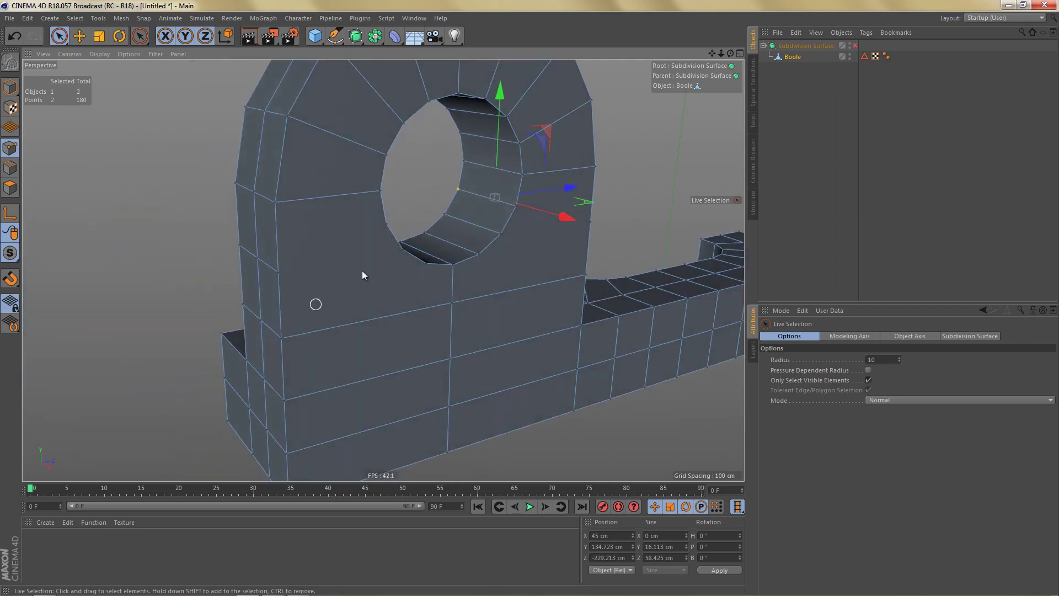
On the lug's front face, connect the hole's lower side points to the matching outer edge points on both sides.
{"action": "left_click", "coordinate": [385, 226]}
{"action": "left_click", "coordinate": [278, 274], "text": "shift"}
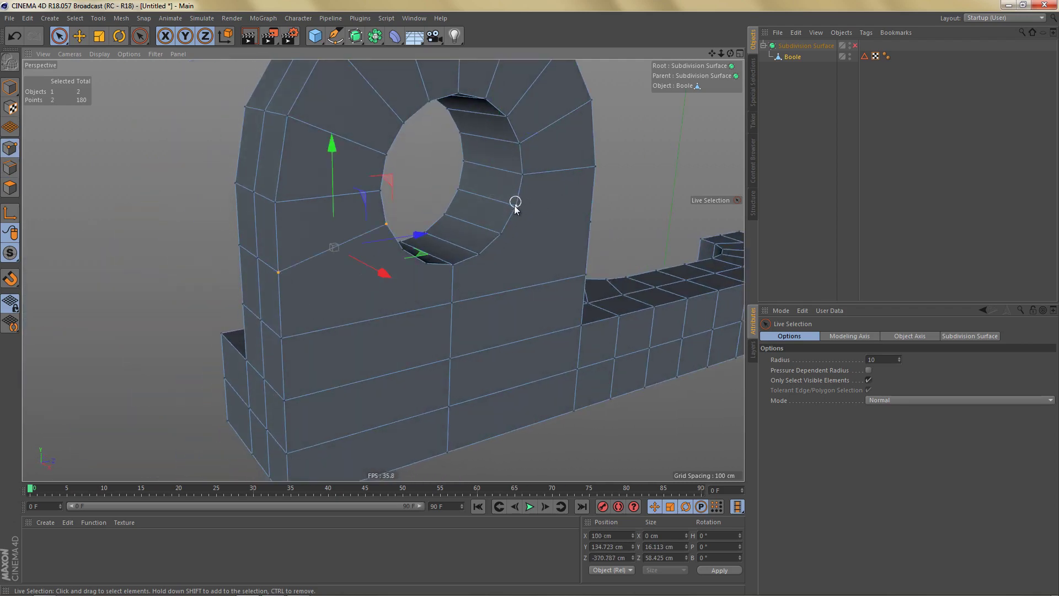
{"action": "left_click", "coordinate": [599, 224], "text": "shift"}
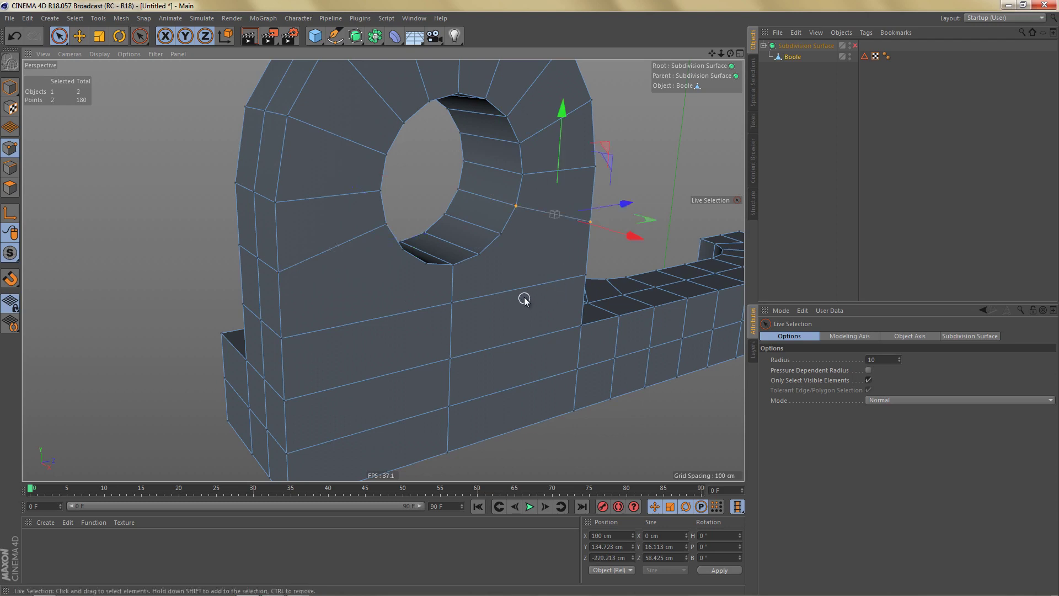
{"action": "right_click_drag", "start_coordinate": [524, 298], "coordinate": [518, 324], "text": "alt"}
{"action": "middle_click_drag", "start_coordinate": [518, 324], "coordinate": [500, 276], "text": "alt"}
{"action": "key", "text": "Return"}
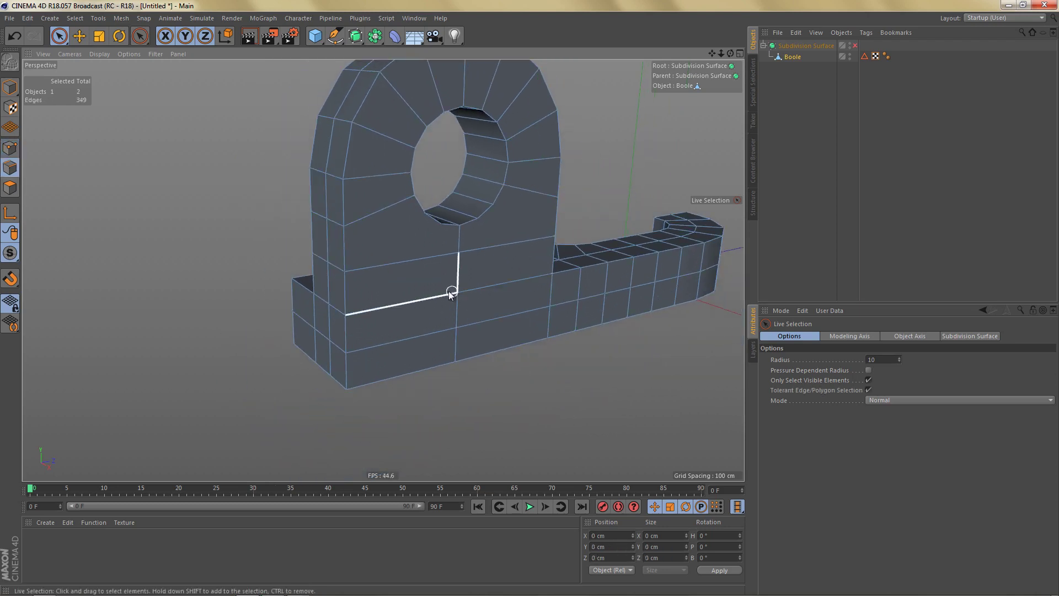
Select the lower block's horizontal edges on the front, back and underside, and apply an Edge Cut with 2 subdivisions.
{"action": "mouse_move", "coordinate": [451, 294]}
{"action": "left_mouse_down", "text": "alt"}
{"action": "mouse_move", "coordinate": [444, 300]}
{"action": "mouse_move", "coordinate": [480, 288]}
{"action": "mouse_move", "coordinate": [430, 237]}
{"action": "mouse_move", "coordinate": [377, 357]}
{"action": "mouse_move", "coordinate": [471, 265]}
{"action": "mouse_move", "coordinate": [464, 391]}
{"action": "left_mouse_up", "text": "alt"}
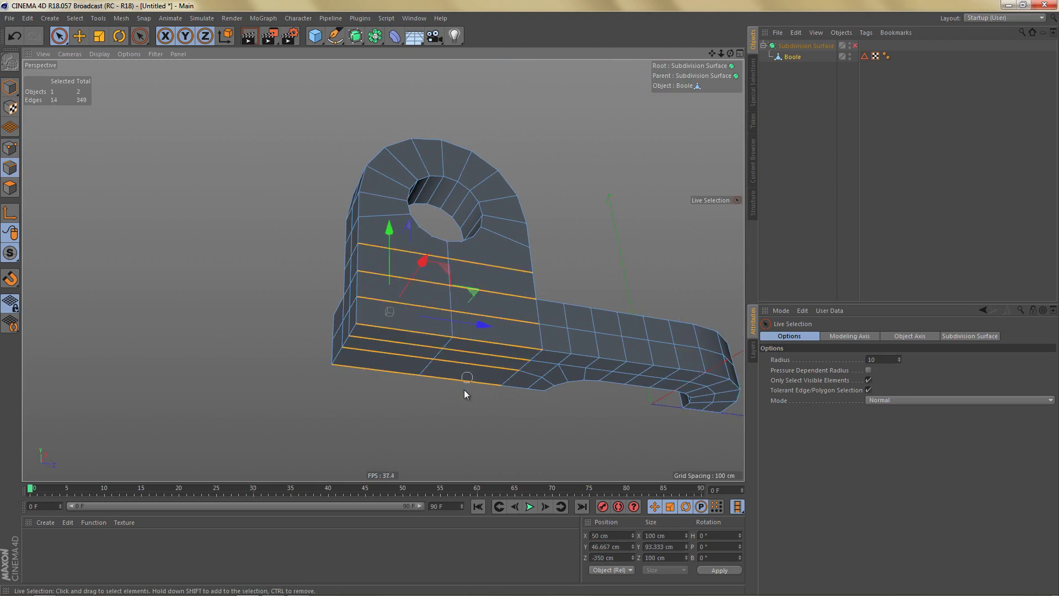
{"action": "left_click_drag", "start_coordinate": [414, 238], "coordinate": [407, 306], "text": "alt"}
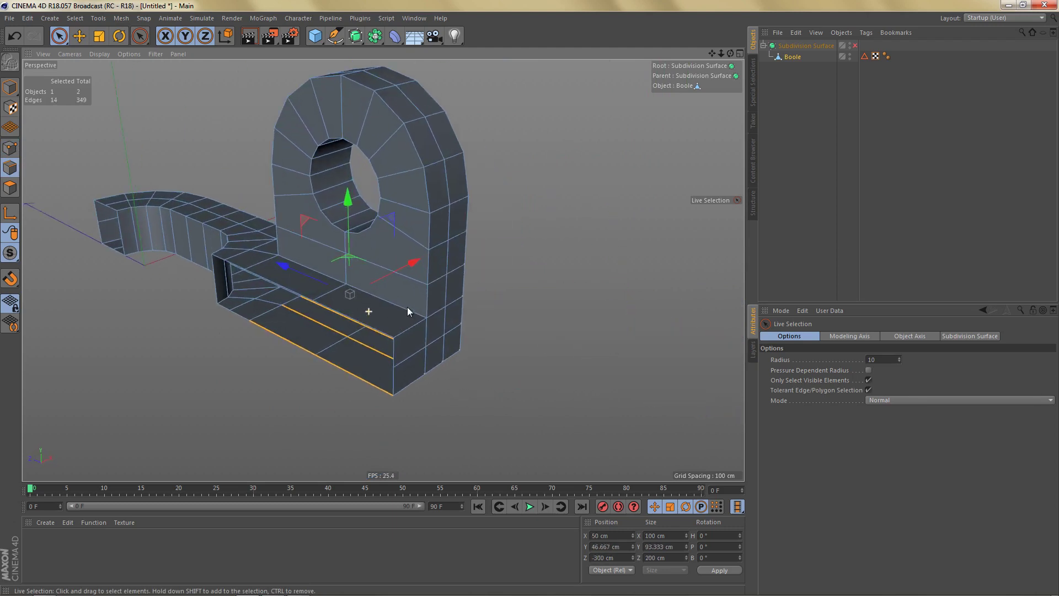
{"action": "right_click_drag", "start_coordinate": [407, 306], "coordinate": [422, 305], "text": "alt"}
{"action": "left_click_drag", "start_coordinate": [375, 256], "coordinate": [361, 305], "text": "shift"}
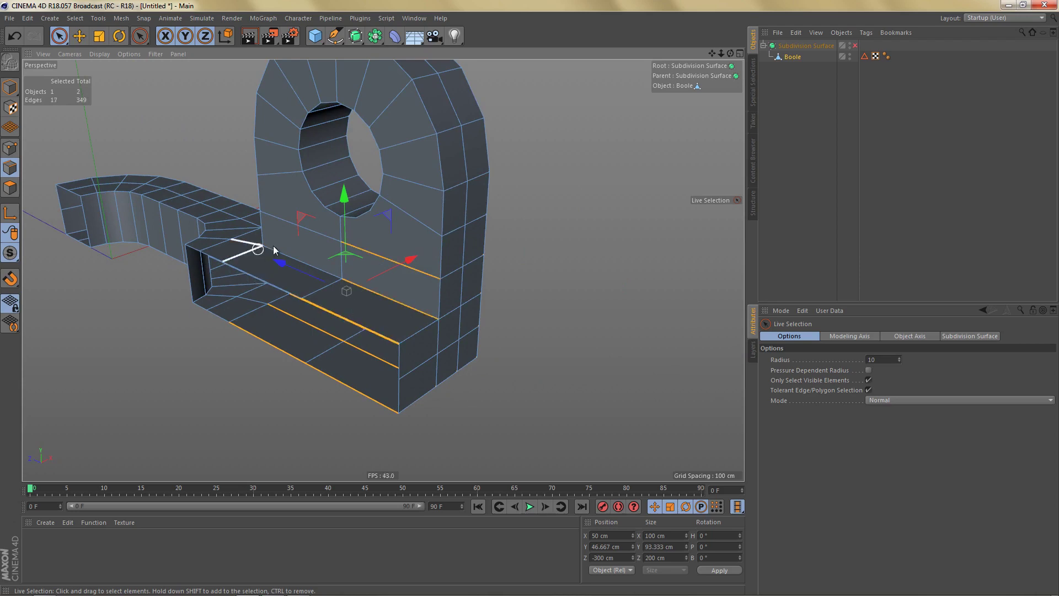
{"action": "left_click_drag", "start_coordinate": [283, 220], "coordinate": [272, 279], "text": "shift"}
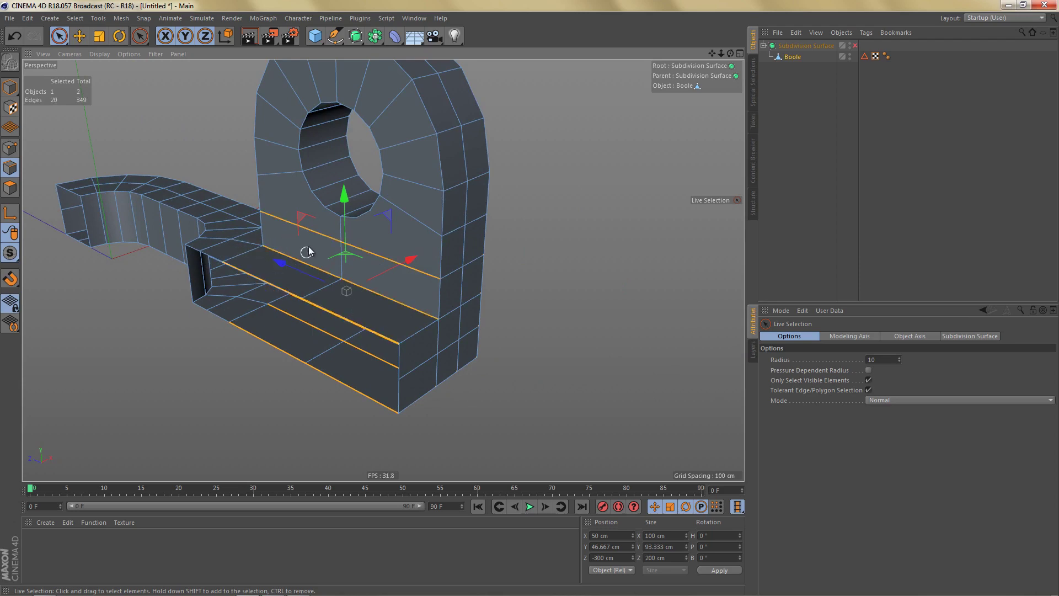
{"action": "left_click_drag", "start_coordinate": [309, 249], "coordinate": [233, 326], "text": "alt"}
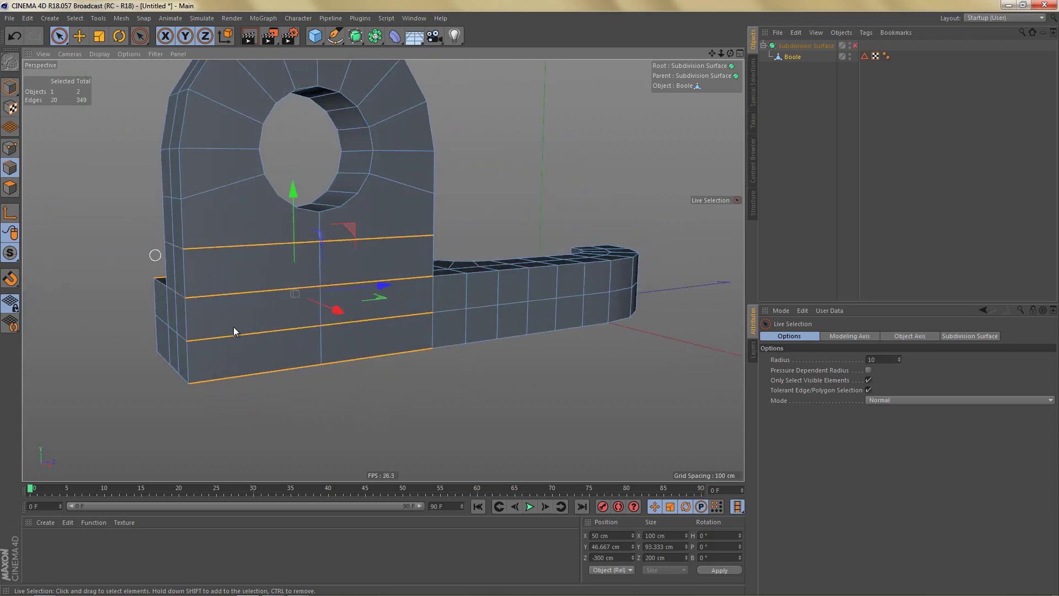
{"action": "key", "text": "m"}
{"action": "key", "text": "f"}
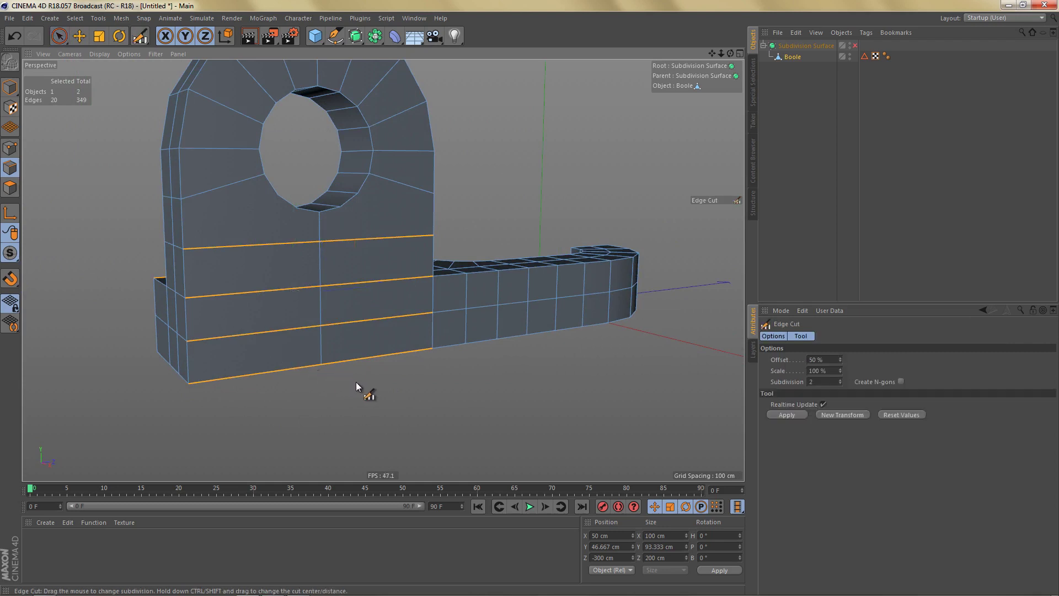
{"action": "left_click", "coordinate": [461, 425]}
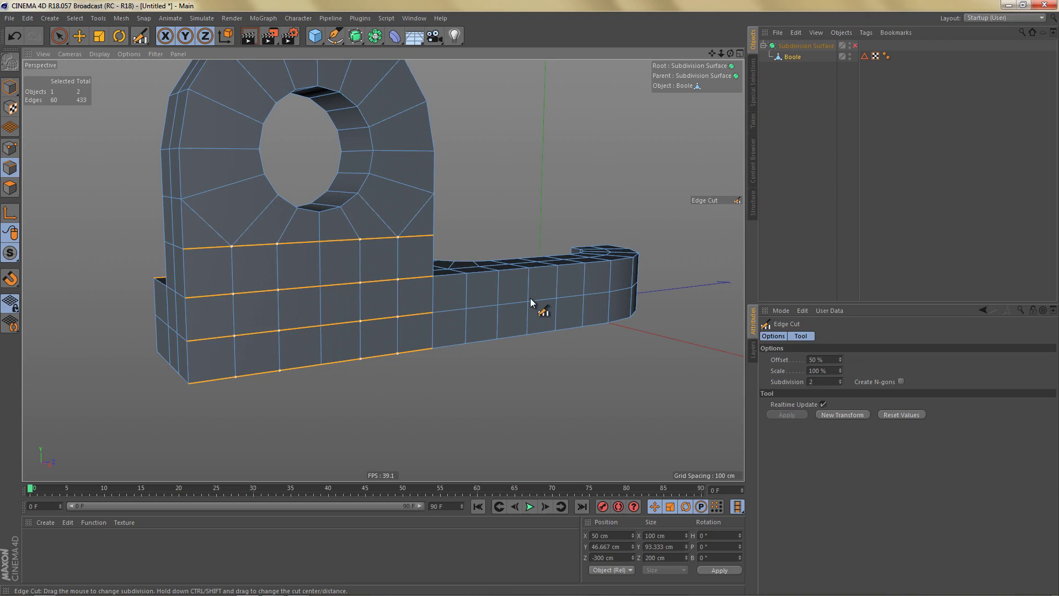
Delete the diagonal edges joining the lug's outer sides to the new cut points, on both the front and back faces.
{"action": "middle_click_drag", "start_coordinate": [415, 322], "coordinate": [428, 338], "text": "alt"}
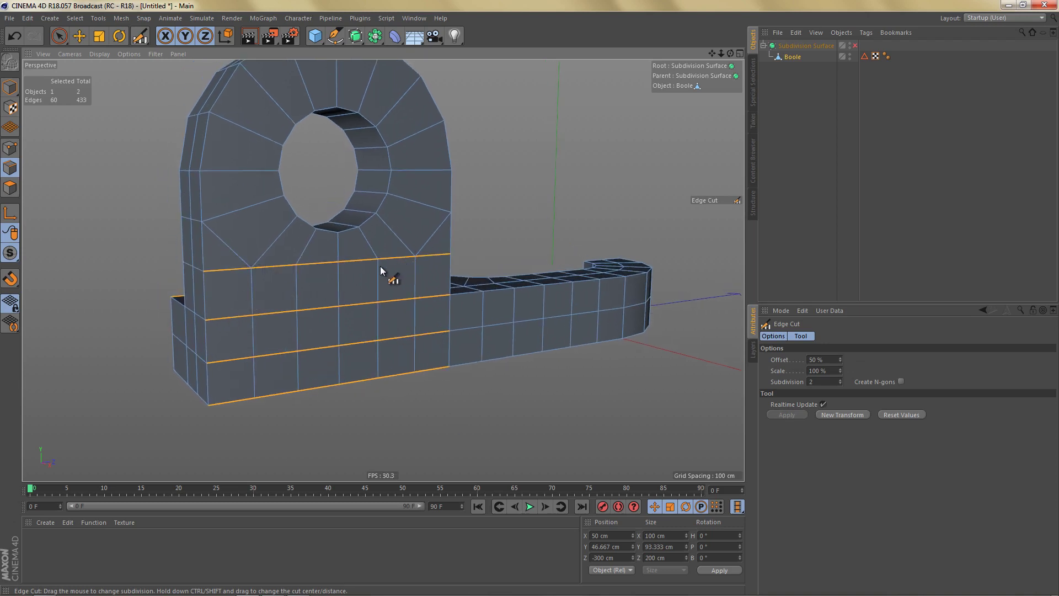
{"action": "key", "text": "space"}
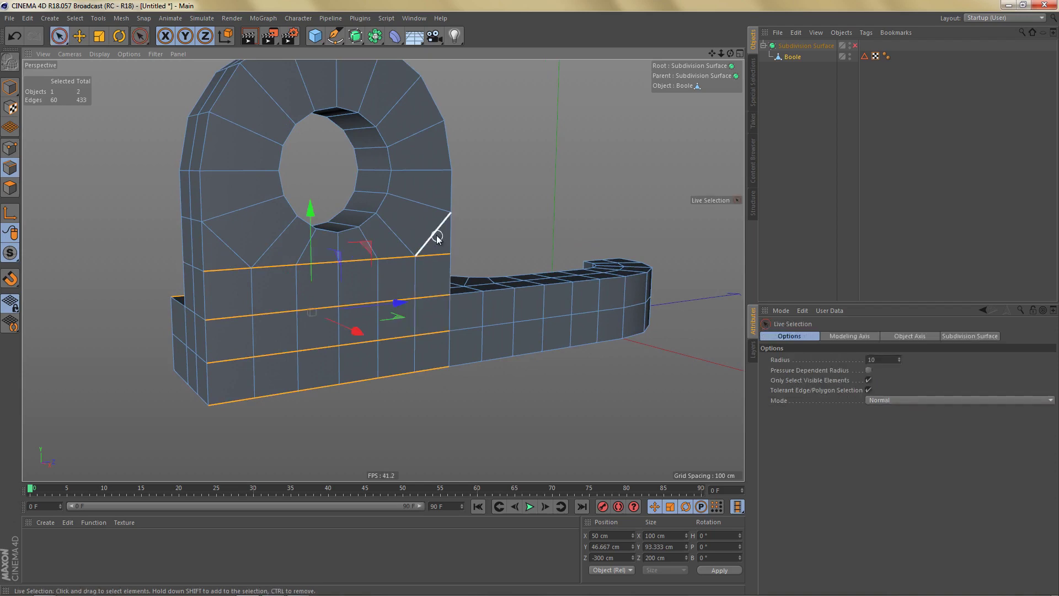
{"action": "left_click", "coordinate": [434, 235]}
{"action": "left_click", "coordinate": [231, 248], "text": "shift"}
{"action": "left_click_drag", "start_coordinate": [231, 249], "coordinate": [493, 282], "text": "alt"}
{"action": "left_click", "coordinate": [407, 276], "text": "shift"}
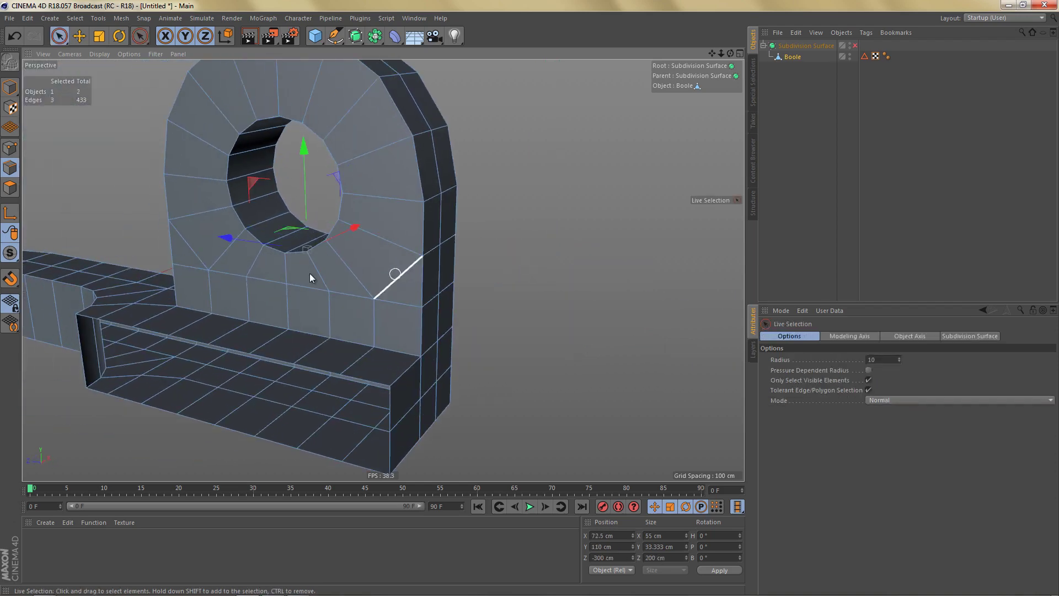
{"action": "key", "text": "Delete"}
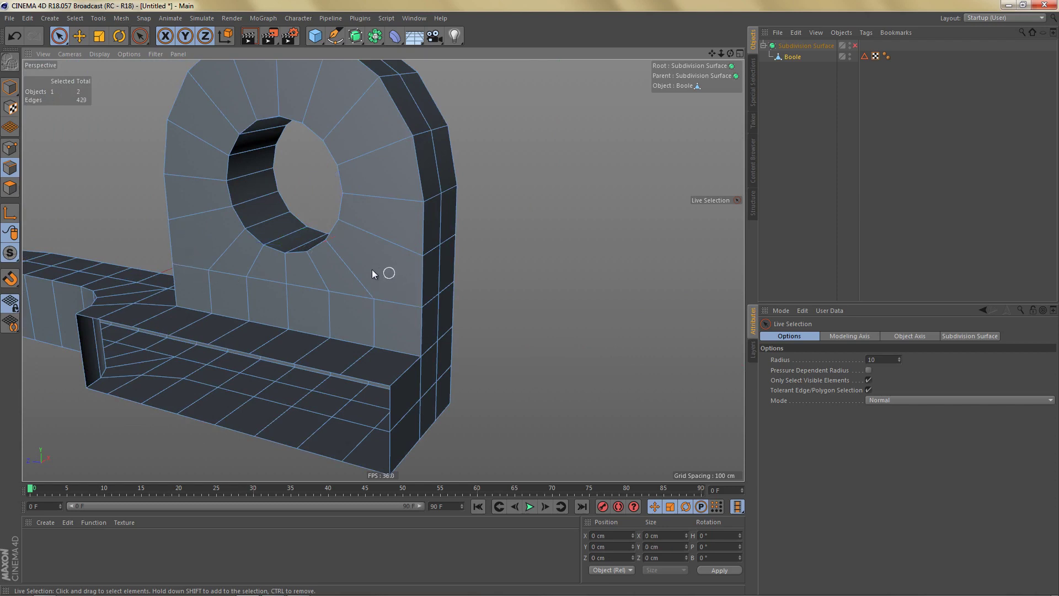
Select the radial edges around the hole on both lug faces and apply an Edge Cut with 1 subdivision.
{"action": "left_click_drag", "start_coordinate": [373, 274], "coordinate": [478, 236], "text": "alt"}
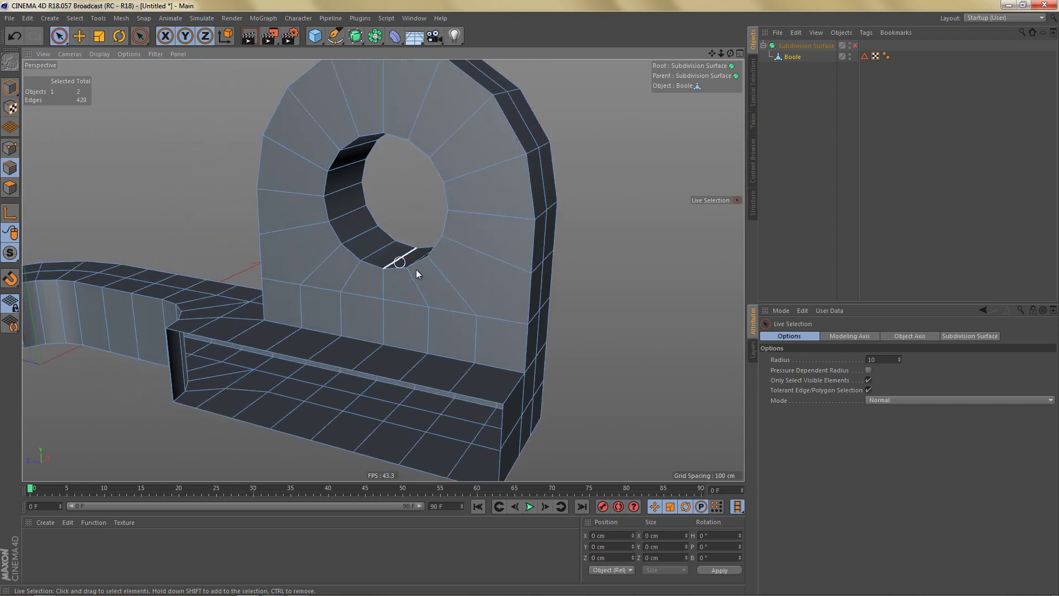
{"action": "left_click_drag", "start_coordinate": [416, 269], "coordinate": [451, 304], "text": "alt"}
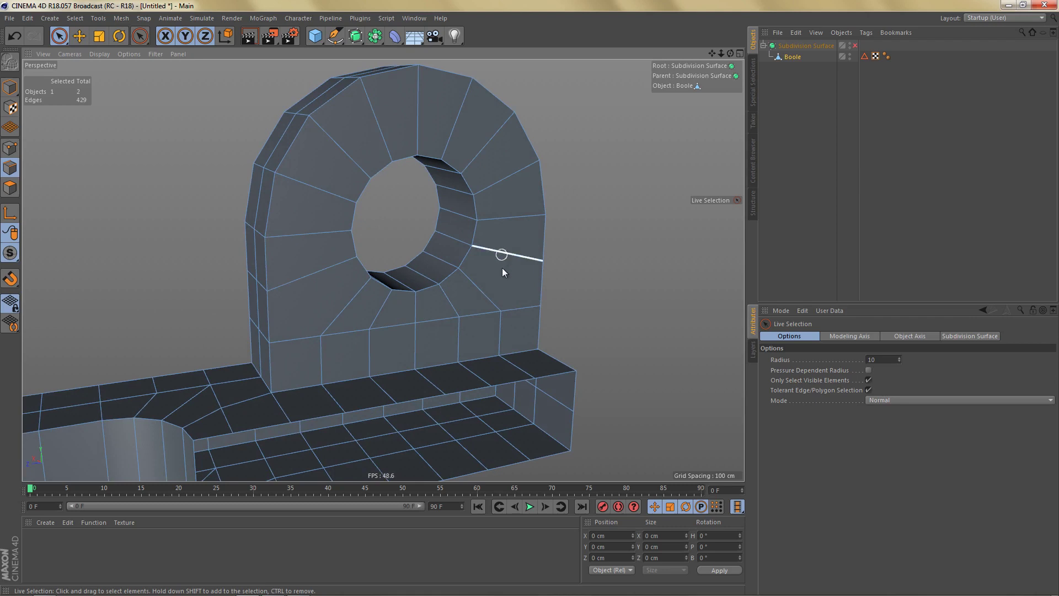
{"action": "left_click", "coordinate": [497, 331]}
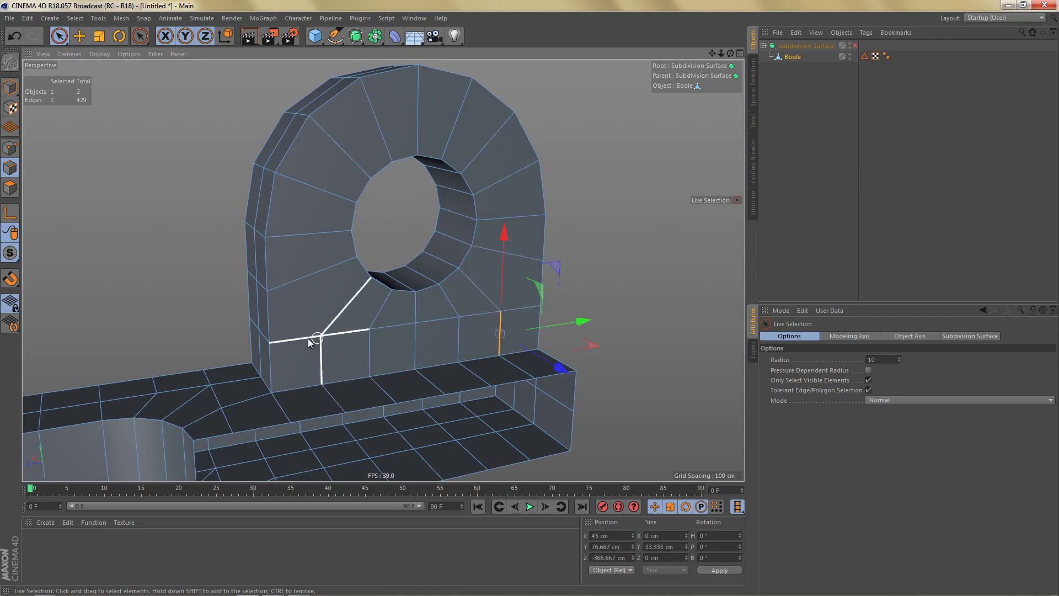
{"action": "mouse_move", "coordinate": [300, 288]}
{"action": "left_mouse_down"}
{"action": "mouse_move", "coordinate": [286, 234]}
{"action": "mouse_move", "coordinate": [362, 112]}
{"action": "mouse_move", "coordinate": [499, 240]}
{"action": "mouse_move", "coordinate": [497, 253]}
{"action": "left_mouse_up"}
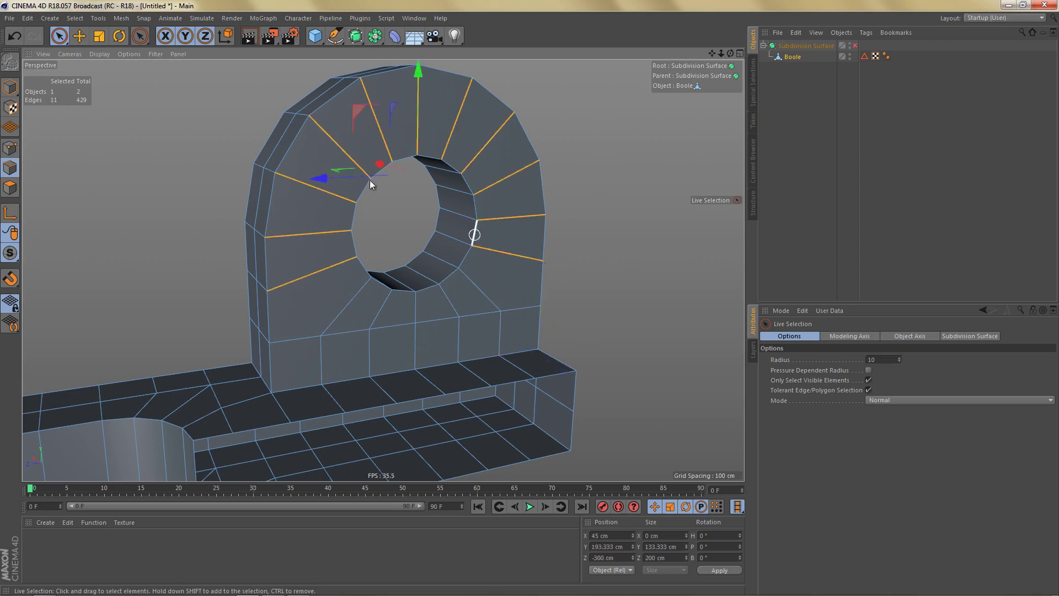
{"action": "mouse_move", "coordinate": [343, 153]}
{"action": "left_mouse_down", "text": "alt"}
{"action": "mouse_move", "coordinate": [532, 175]}
{"action": "mouse_move", "coordinate": [342, 275]}
{"action": "left_mouse_up", "text": "alt"}
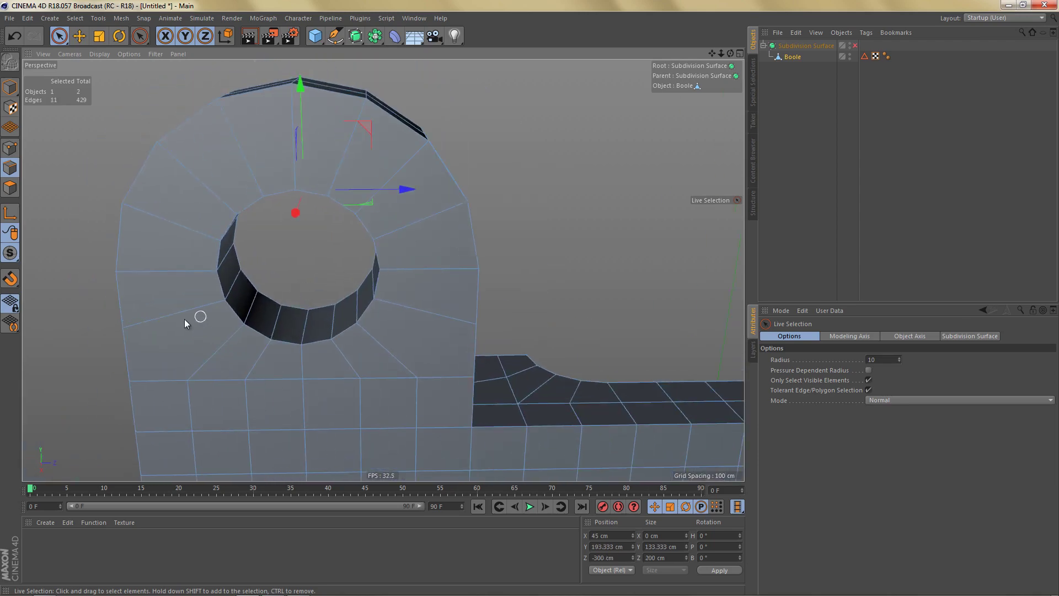
{"action": "mouse_move", "coordinate": [185, 322]}
{"action": "left_mouse_down"}
{"action": "mouse_move", "coordinate": [279, 147]}
{"action": "mouse_move", "coordinate": [398, 253]}
{"action": "mouse_move", "coordinate": [402, 310]}
{"action": "mouse_move", "coordinate": [388, 246]}
{"action": "mouse_move", "coordinate": [416, 241]}
{"action": "left_mouse_up"}
{"action": "key", "text": "m"}
{"action": "key", "text": "f"}
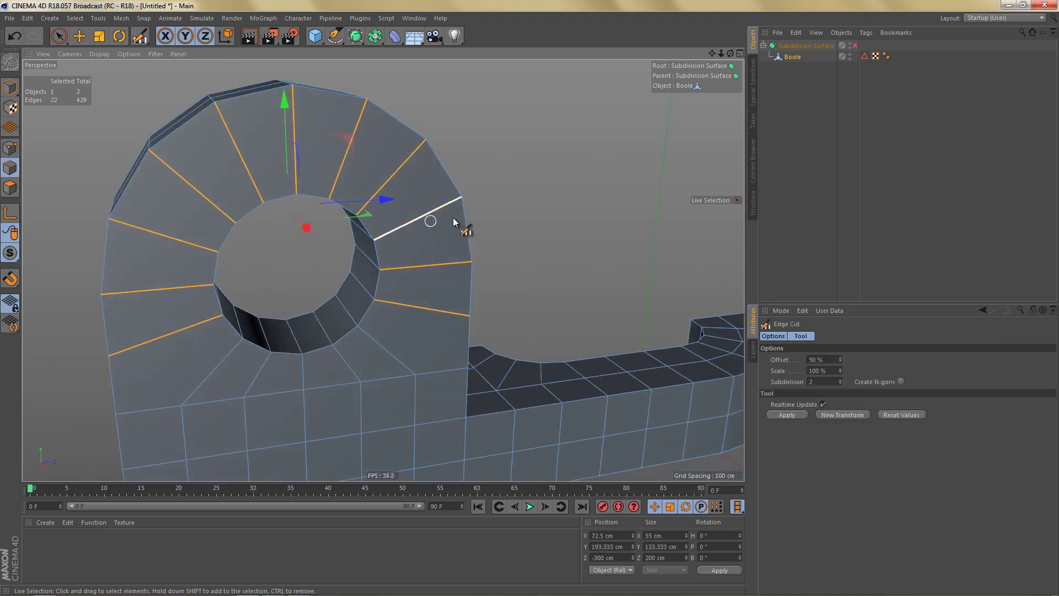
{"action": "left_click_drag", "start_coordinate": [544, 209], "coordinate": [530, 299]}
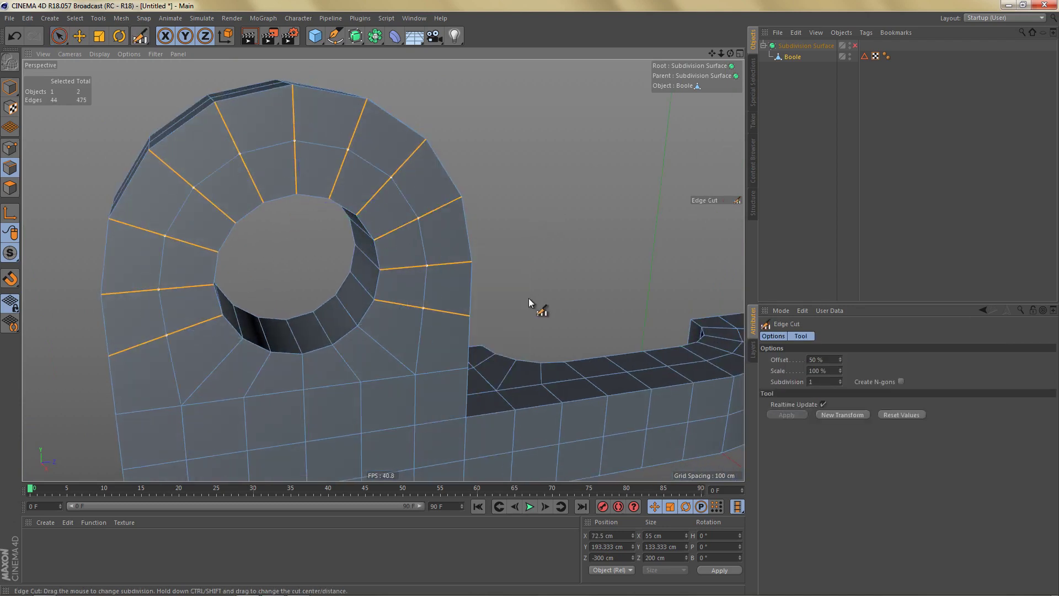
In the Right view, scale the two lowest pairs of mid-ring points beside the hole outward along Z to about 146 cm.
{"action": "right_click_drag", "start_coordinate": [399, 244], "coordinate": [248, 313], "text": "alt"}
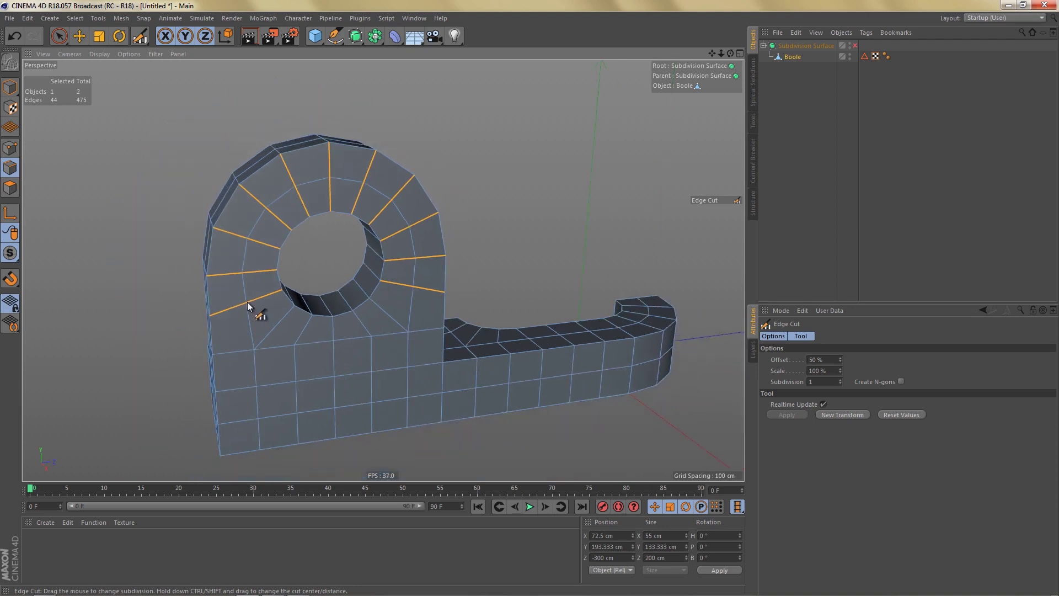
{"action": "middle_click", "coordinate": [279, 336]}
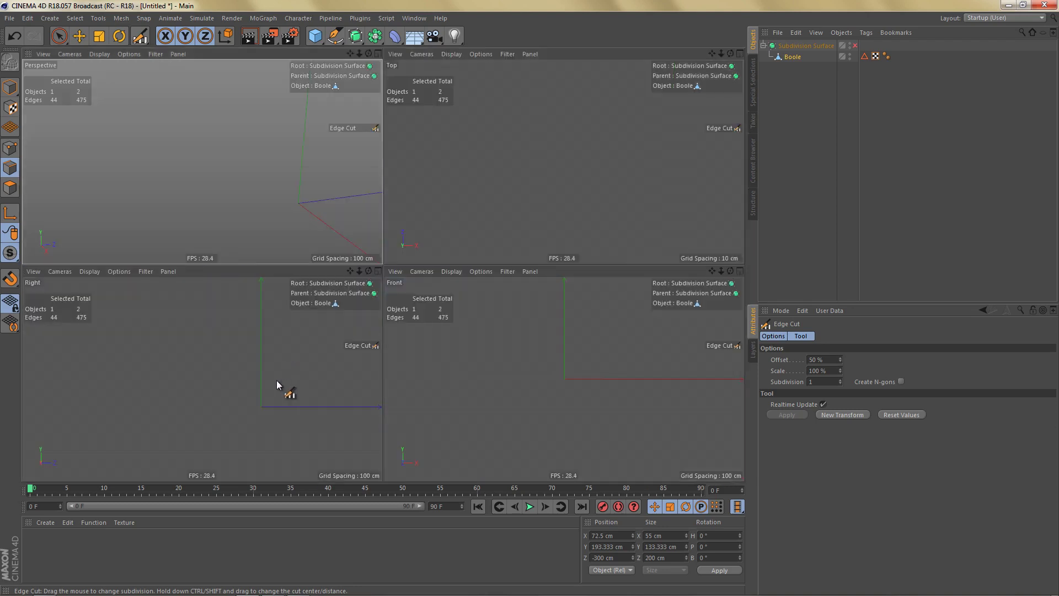
{"action": "middle_click", "coordinate": [276, 379]}
{"action": "scroll", "coordinate": [419, 296], "scroll_direction": "up", "scroll_amount": 5}
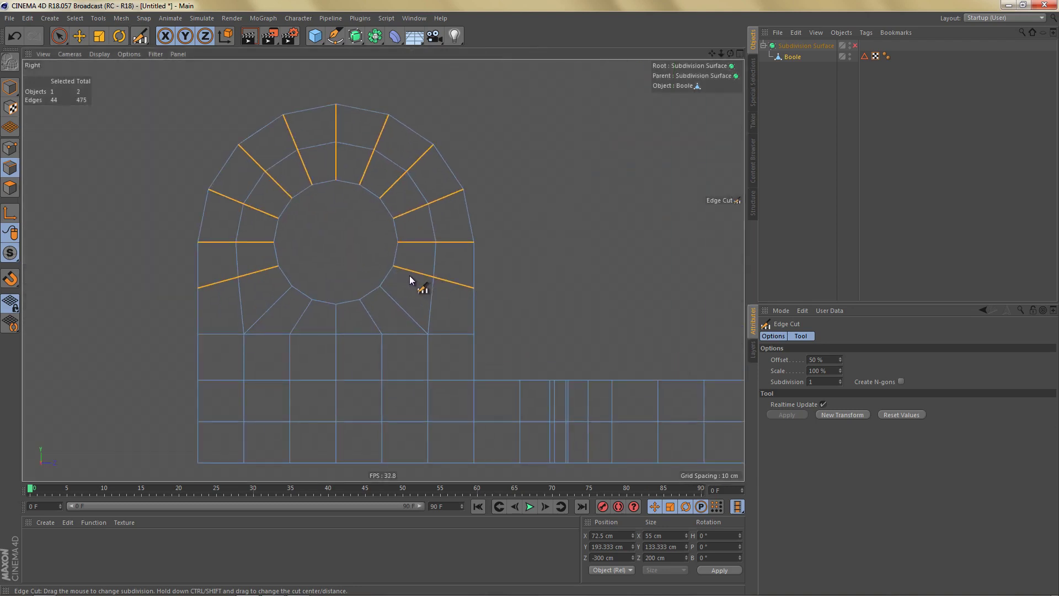
{"action": "key", "text": "Return"}
{"action": "key", "text": "0"}
{"action": "scroll", "coordinate": [348, 273], "scroll_direction": "up", "scroll_amount": 3}
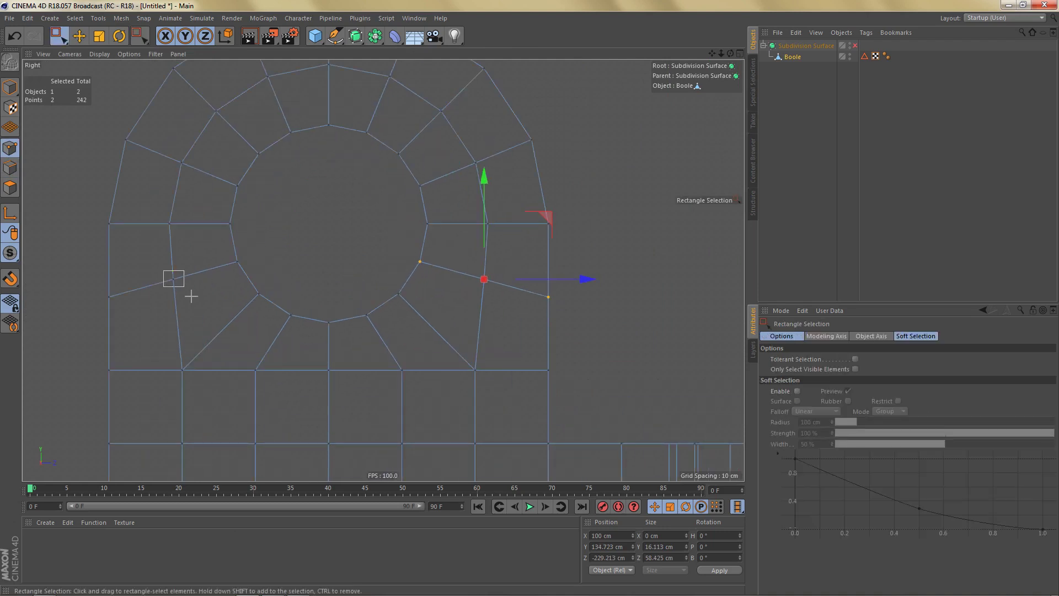
{"action": "left_click_drag", "start_coordinate": [164, 270], "coordinate": [191, 296]}
{"action": "left_click_drag", "start_coordinate": [476, 267], "coordinate": [509, 336], "text": "shift"}
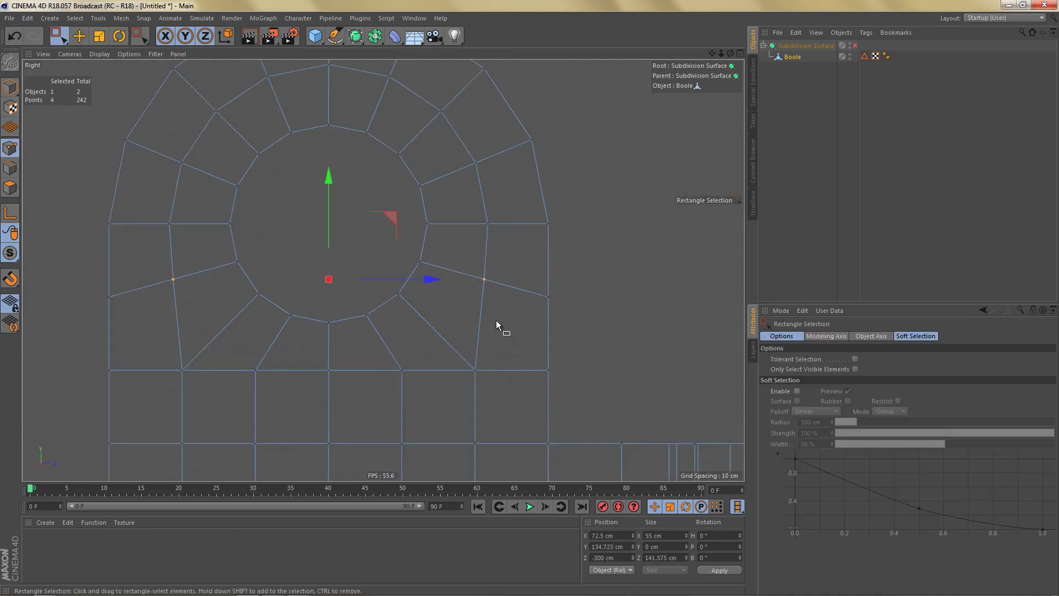
{"action": "middle_click_drag", "start_coordinate": [439, 306], "coordinate": [434, 294], "text": "alt"}
{"action": "key", "text": "t"}
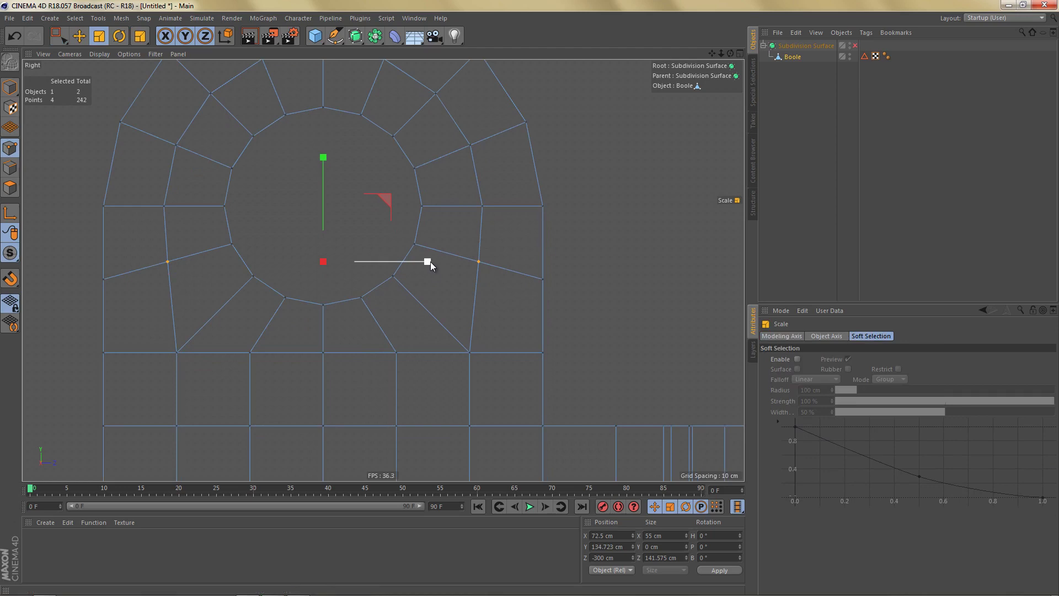
{"action": "left_click_drag", "start_coordinate": [430, 262], "coordinate": [433, 264]}
Select the block's inner grid points below the hole and scale them along Z to about 142.8 cm.
{"action": "scroll", "coordinate": [455, 262], "scroll_direction": "down", "scroll_amount": 5}
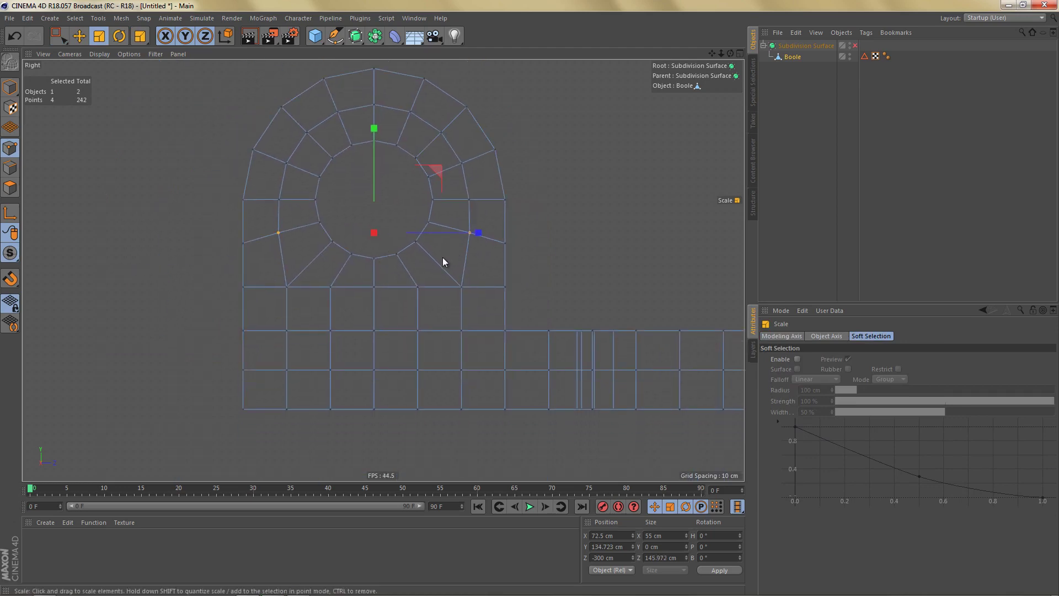
{"action": "key", "text": "0"}
{"action": "left_click_drag", "start_coordinate": [274, 273], "coordinate": [473, 423]}
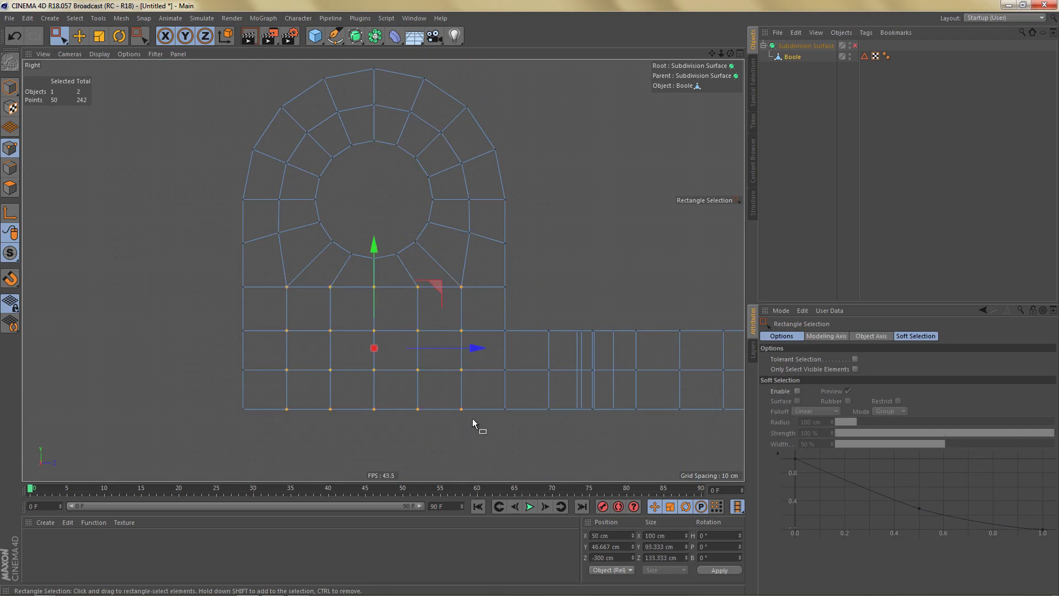
{"action": "key", "text": "t"}
{"action": "scroll", "coordinate": [459, 342], "scroll_direction": "up", "scroll_amount": 2}
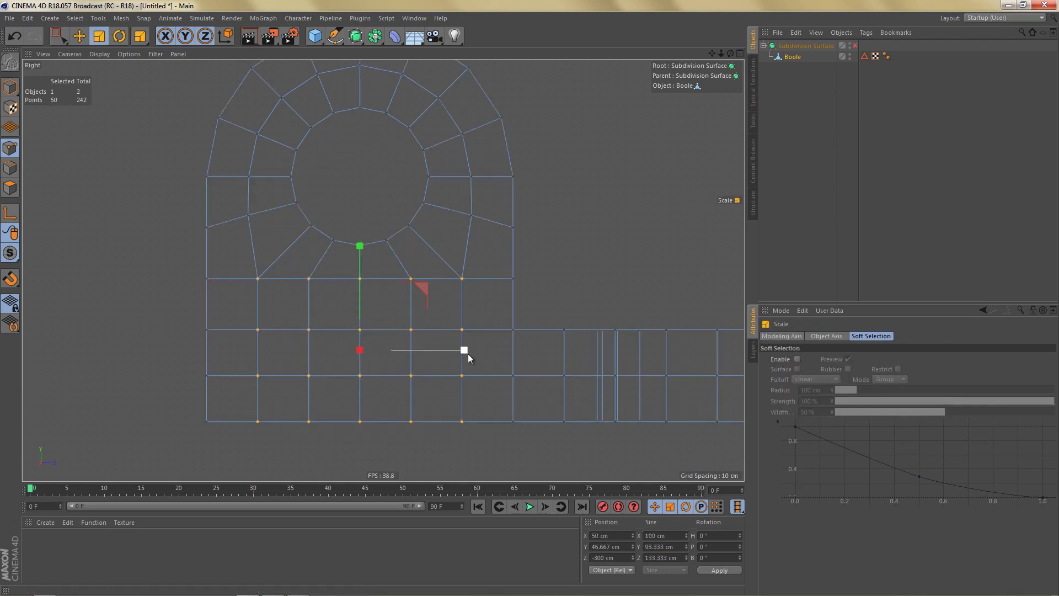
{"action": "left_click_drag", "start_coordinate": [465, 353], "coordinate": [472, 354]}
Enable Subdivision Surface smoothing on the bracket and render it in the perspective view.
{"action": "middle_click", "coordinate": [480, 310]}
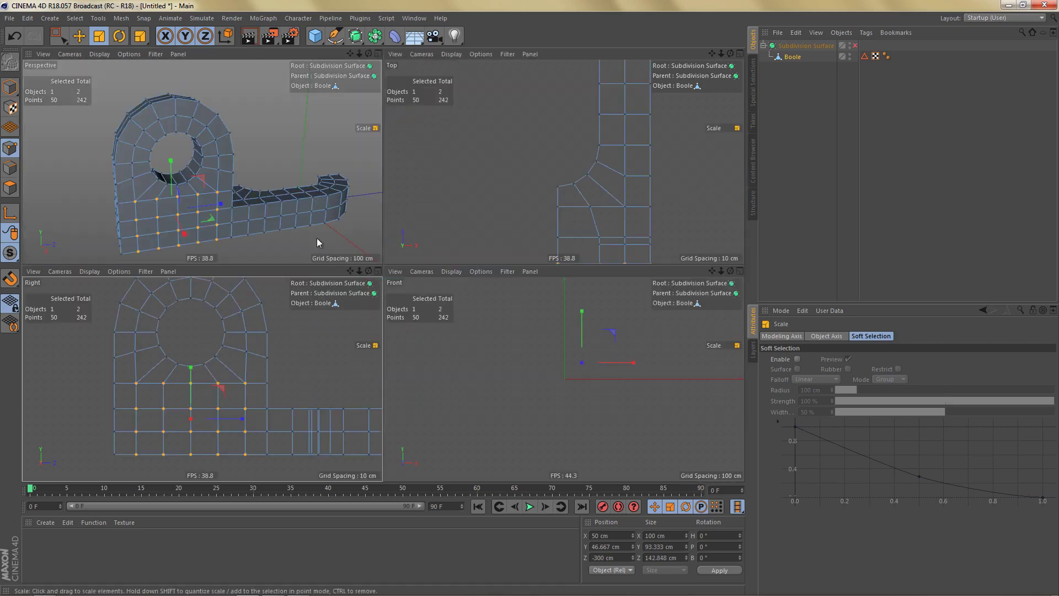
{"action": "middle_click", "coordinate": [318, 242]}
{"action": "left_click_drag", "start_coordinate": [407, 239], "coordinate": [362, 273], "text": "alt"}
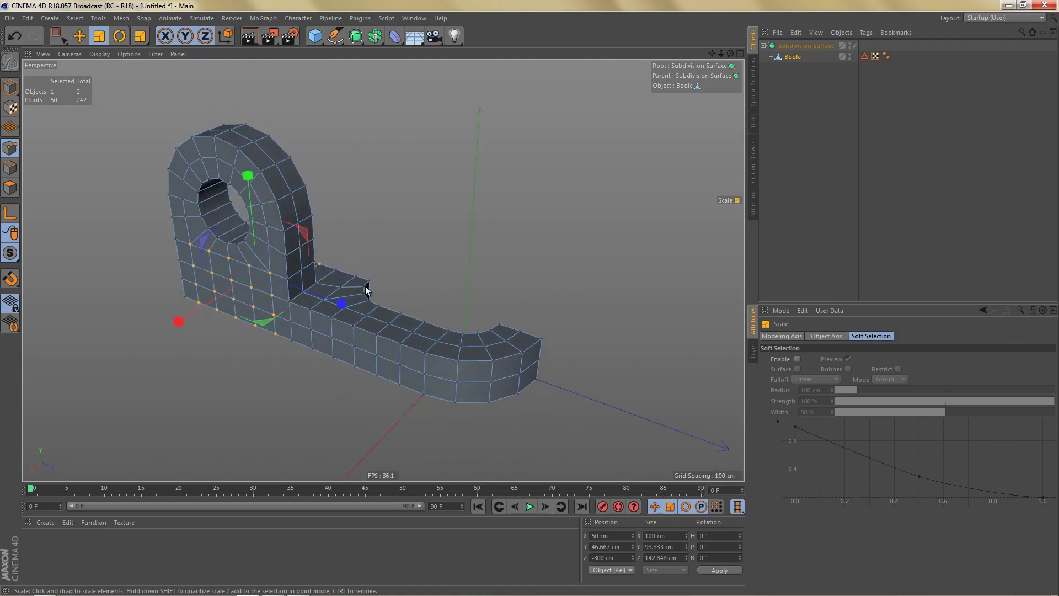
{"action": "key", "text": "q"}
{"action": "middle_click_drag", "start_coordinate": [367, 284], "coordinate": [391, 290], "text": "alt"}
{"action": "key", "text": "Tab"}
{"action": "key", "text": "Tab"}
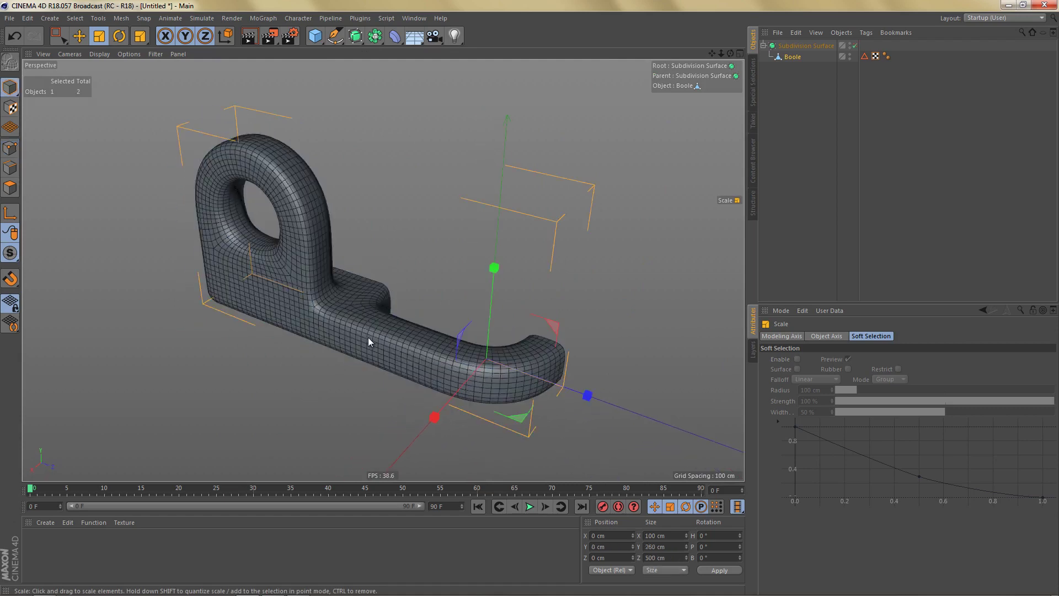
{"action": "left_click_drag", "start_coordinate": [368, 340], "coordinate": [344, 332], "text": "alt"}
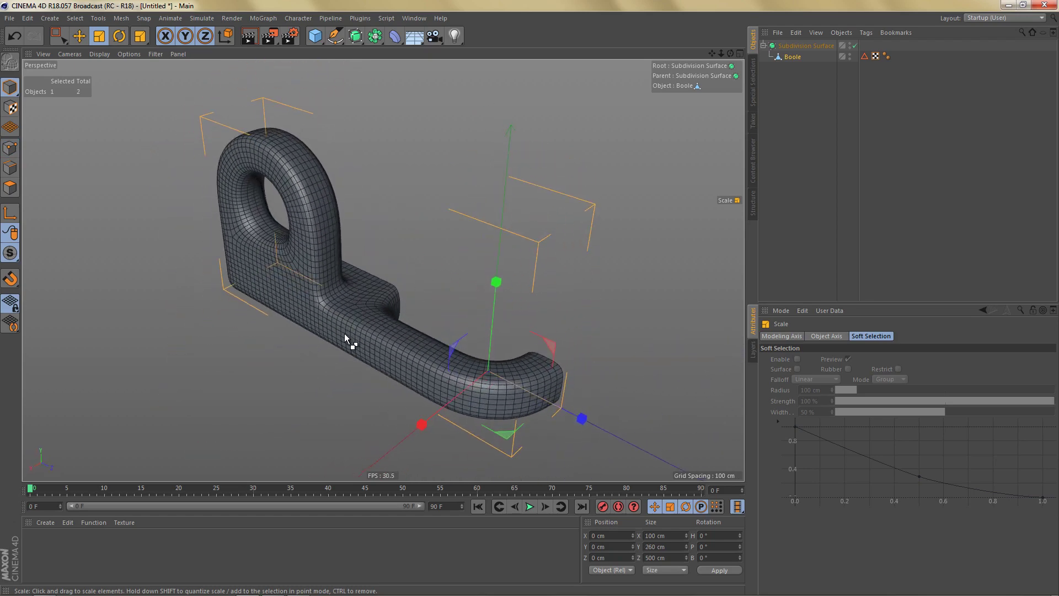
{"action": "key", "text": "ctrl+r"}
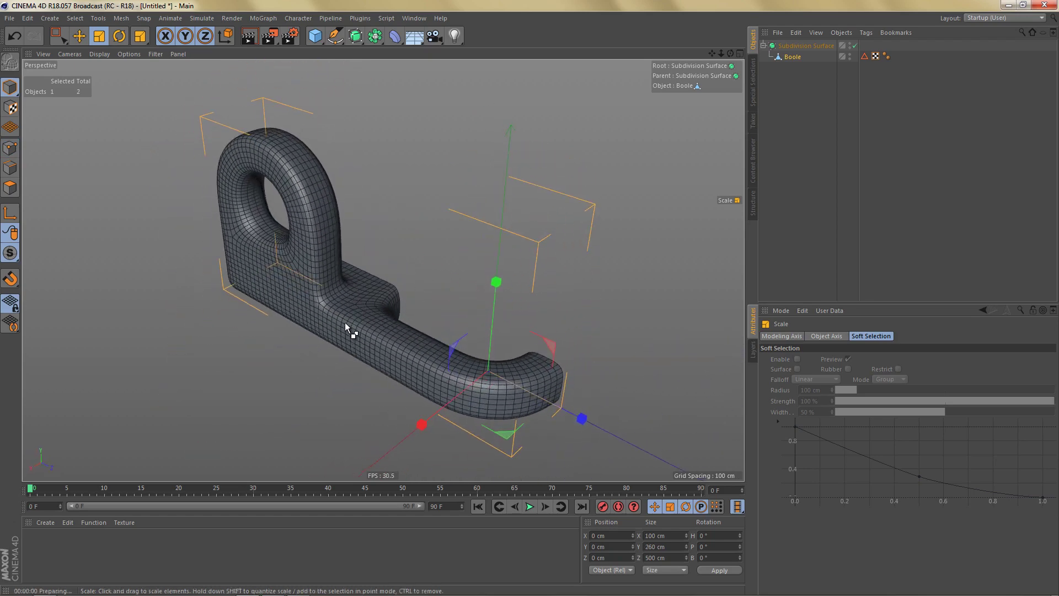